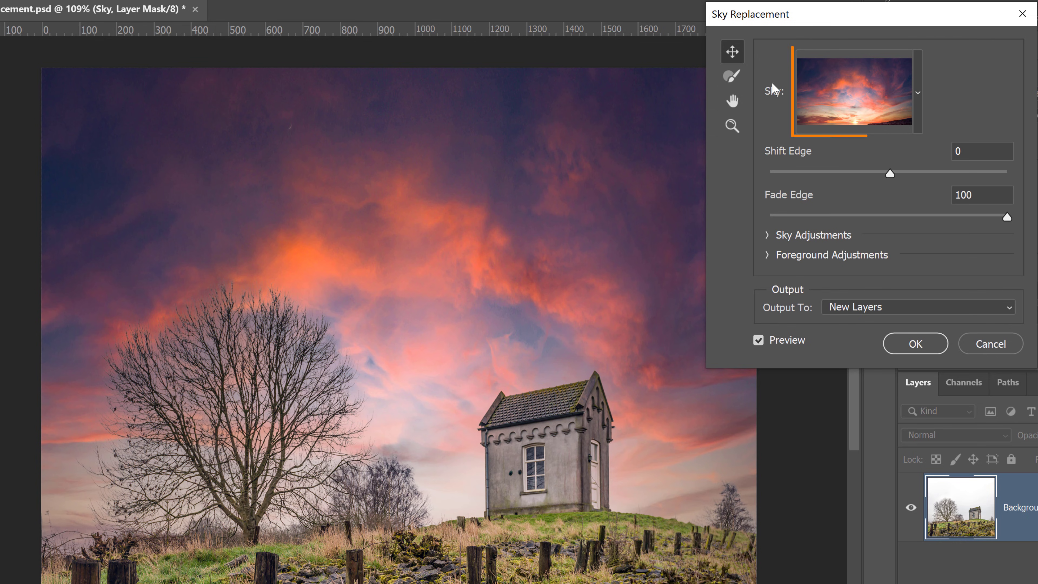
Turn the display of recent skies in the sky presets off and back on
click(918, 94)
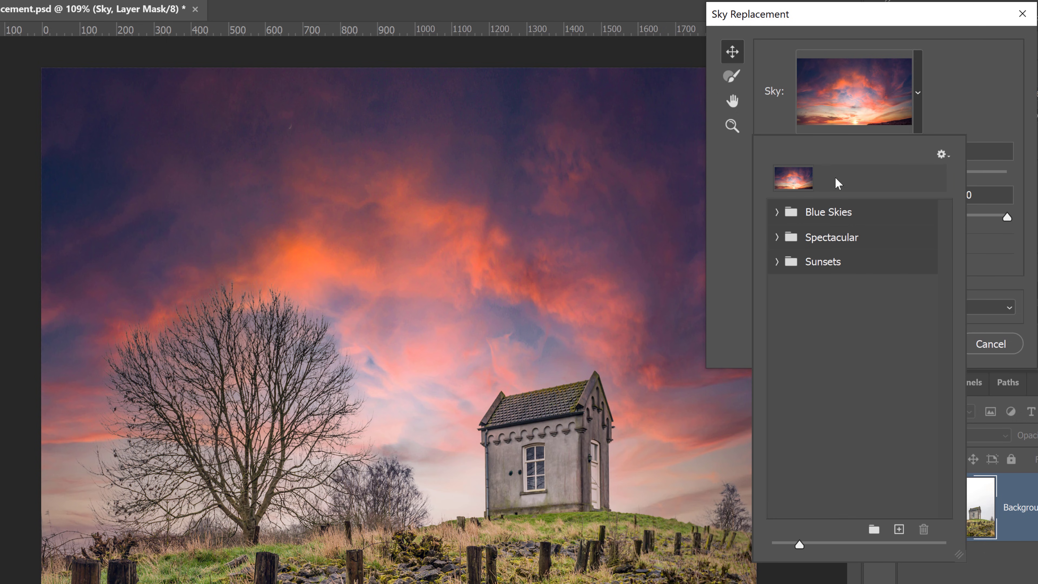
click(941, 155)
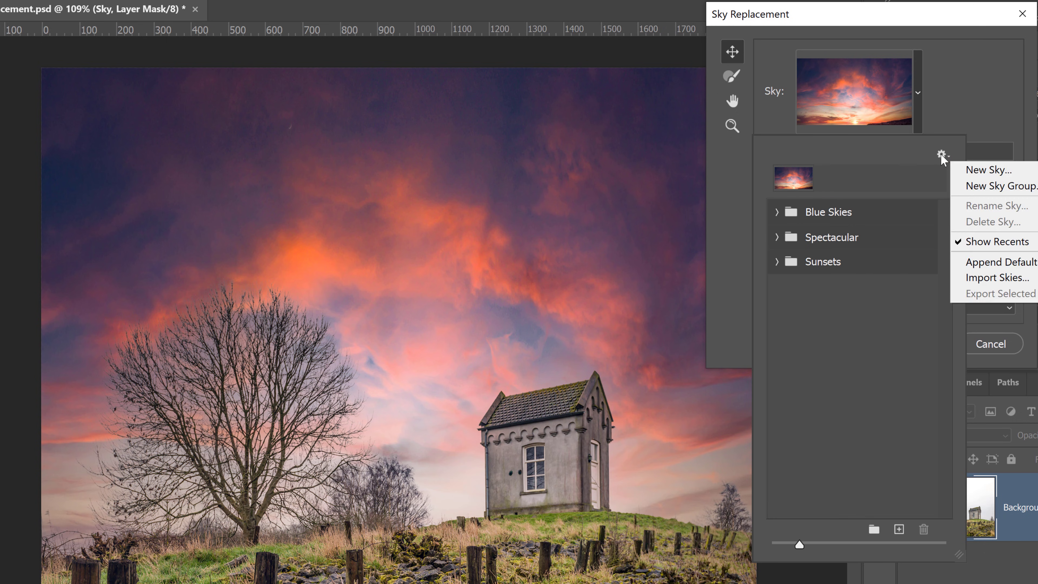
click(994, 242)
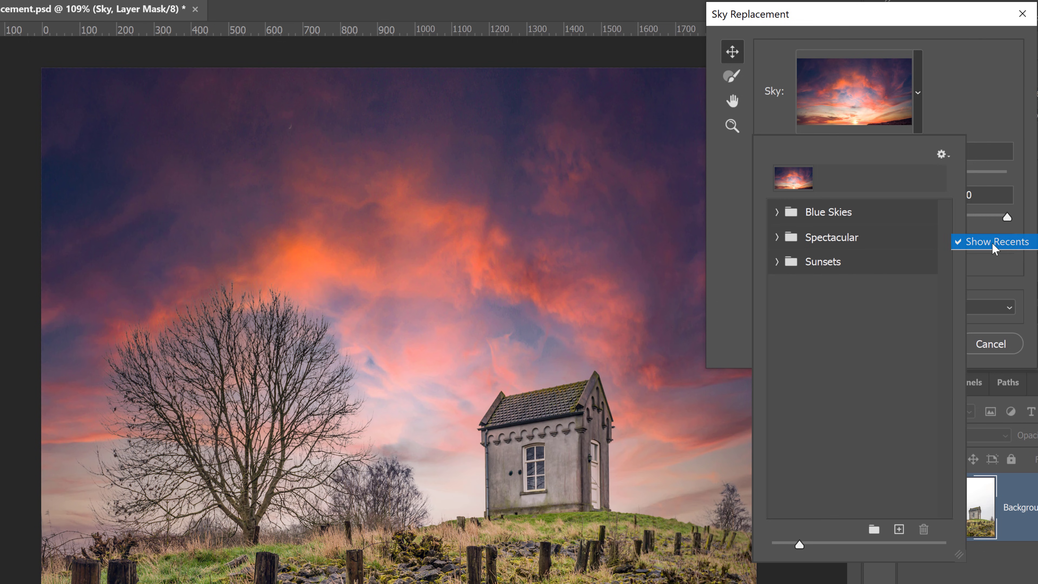
click(945, 156)
click(982, 242)
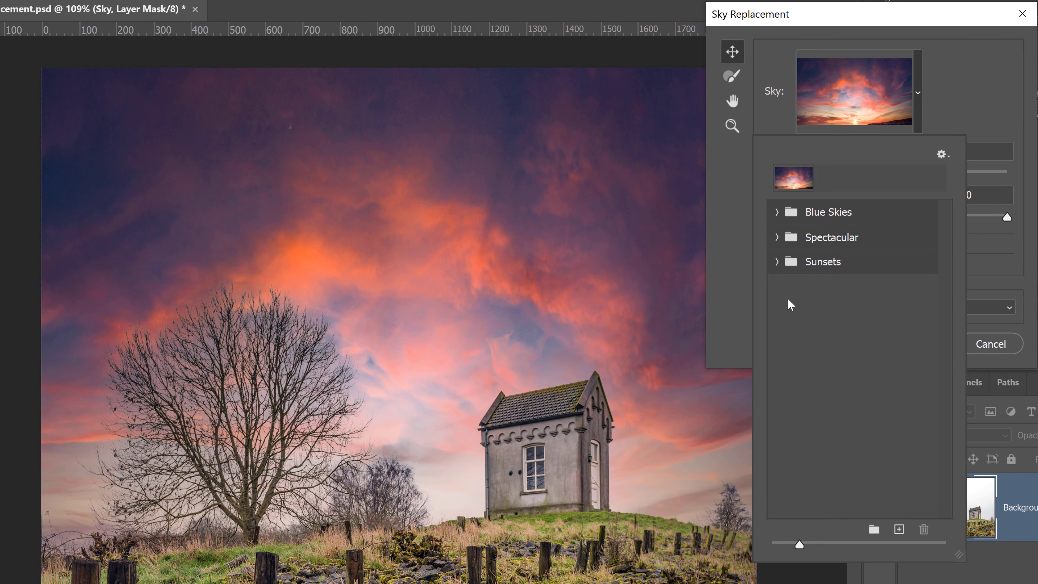
Try the plain blue gradient sky from the Blue Skies group and return to the recently used red sunset sky
click(776, 212)
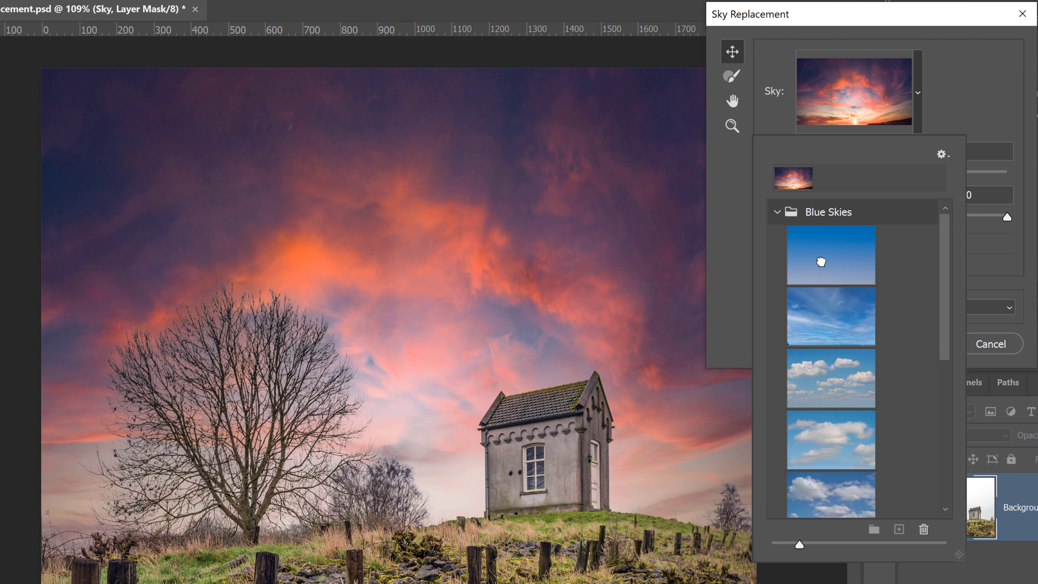
click(820, 264)
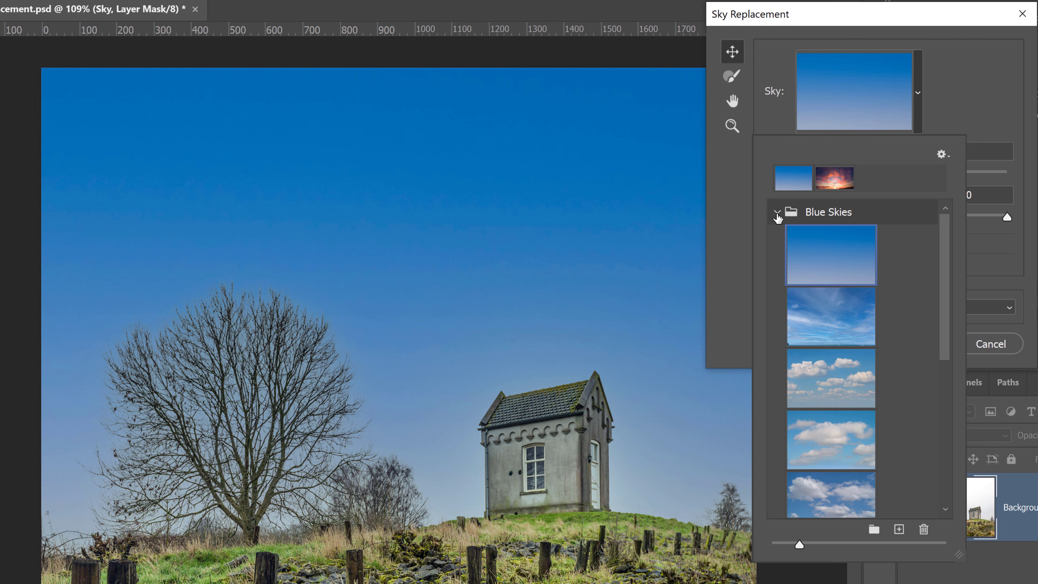
click(777, 213)
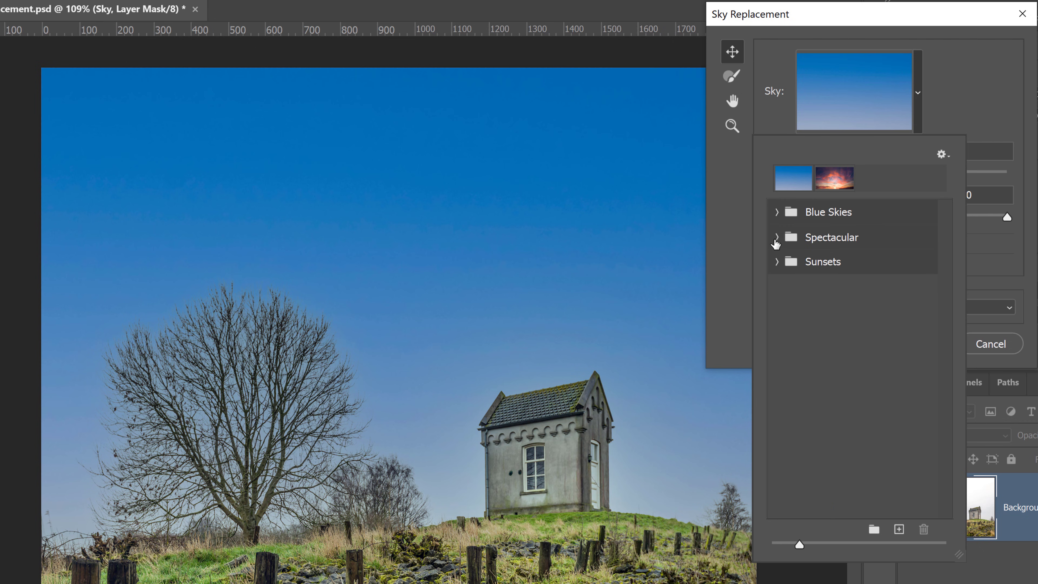
click(775, 238)
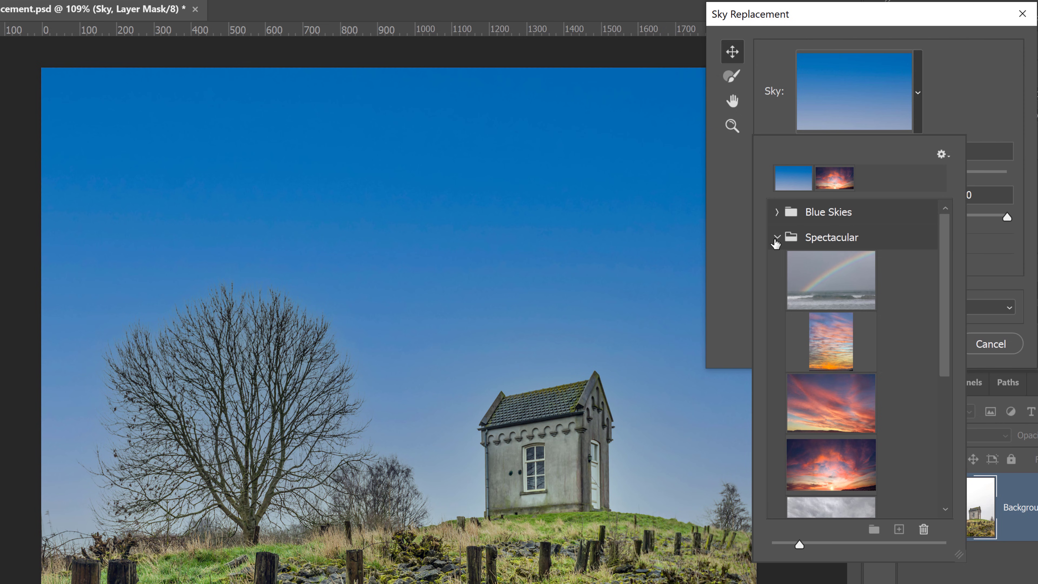
click(774, 239)
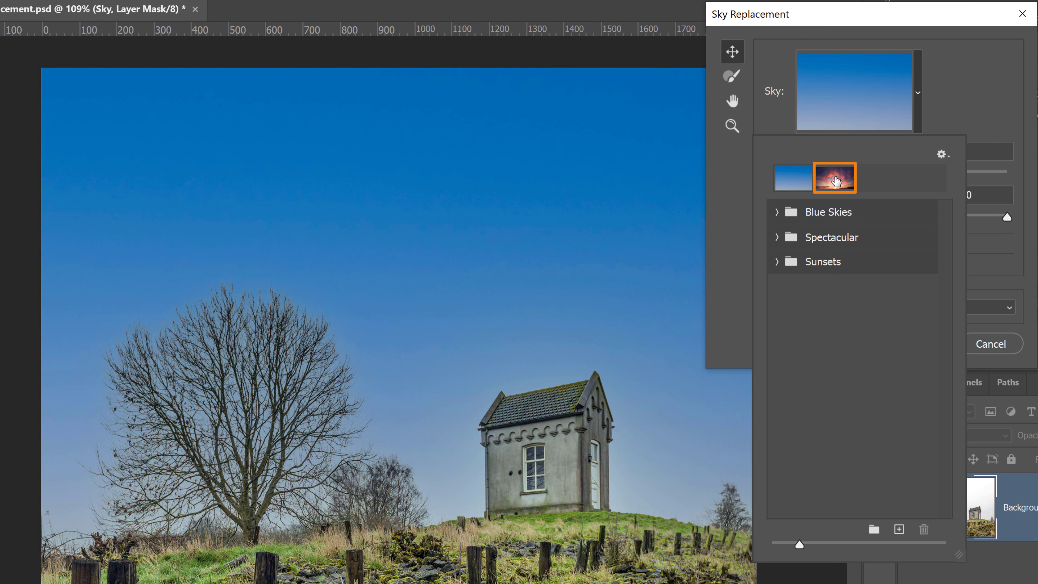
click(834, 177)
click(966, 105)
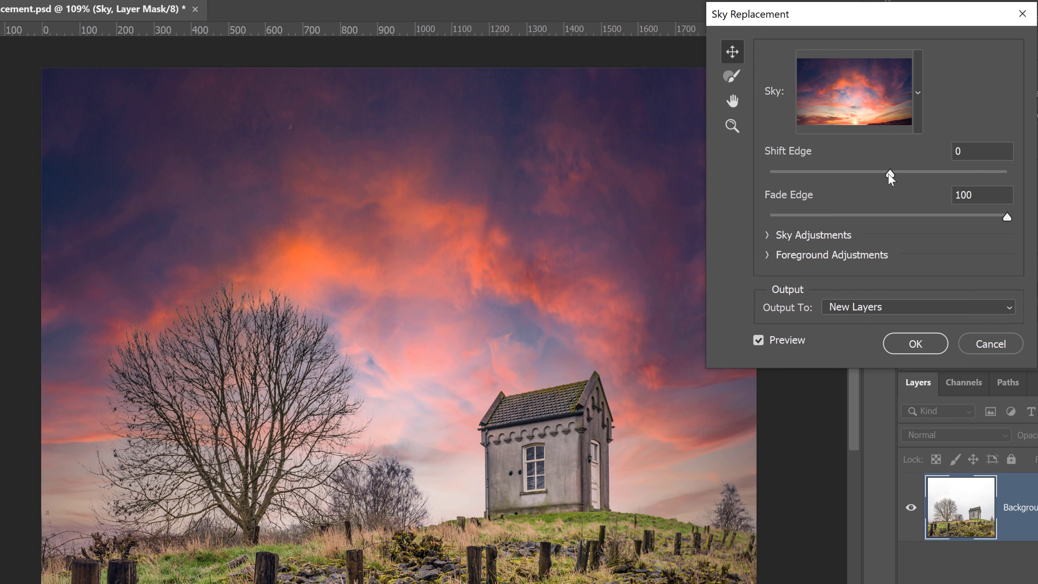
Try Shift Edge at -100 with Fade Edge at 0 and at 100
drag(889, 175, 690, 190)
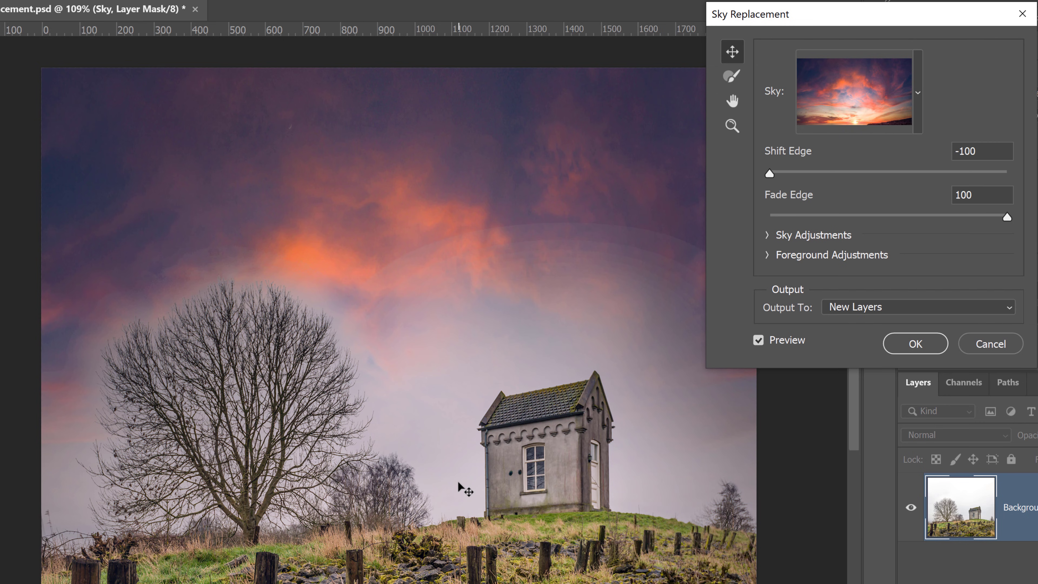
mouse_move(771, 175)
mouse_down()
mouse_move(991, 180)
mouse_move(756, 180)
mouse_up()
drag(1007, 217, 696, 225)
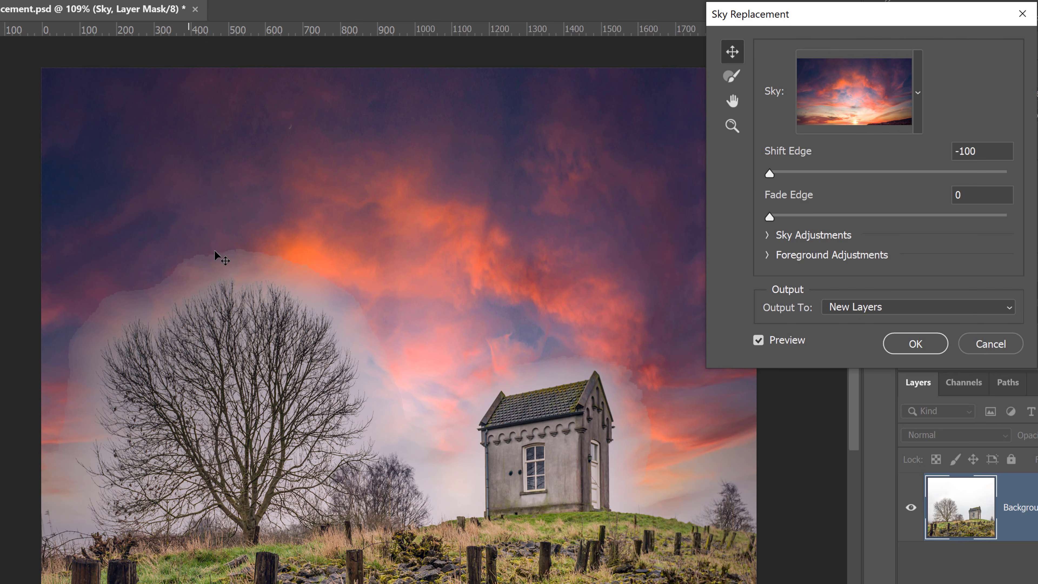
drag(769, 218, 998, 228)
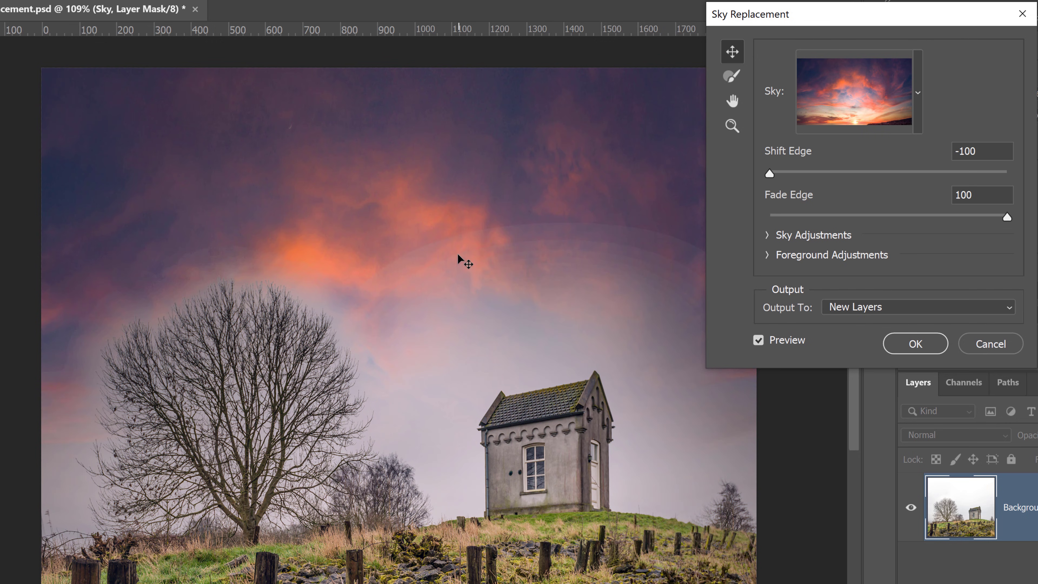
Set the sky's Shift Edge to 47 and its Fade Edge to 58
drag(770, 174, 920, 176)
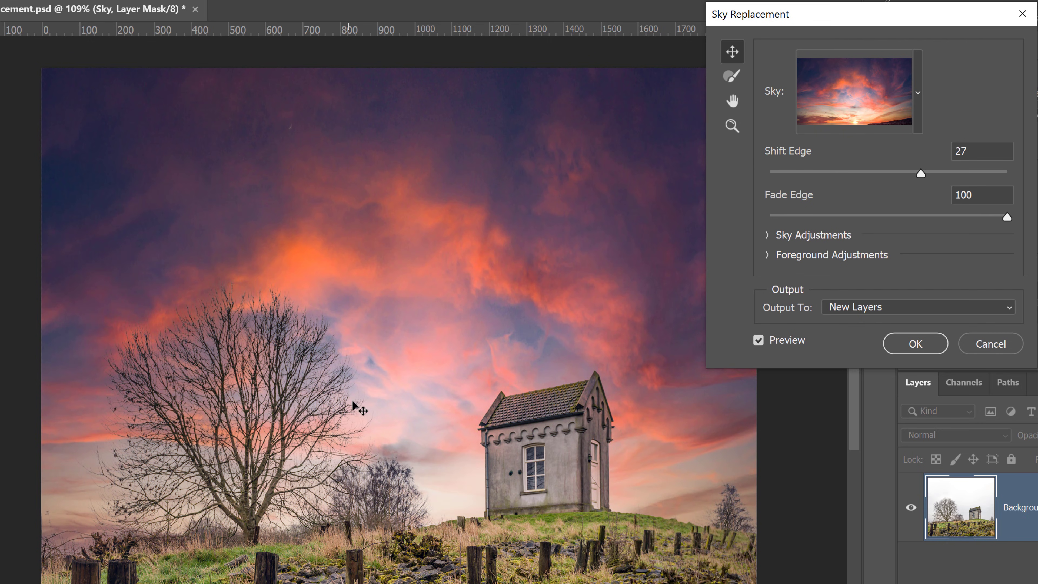
drag(1006, 220, 906, 220)
drag(920, 174, 945, 179)
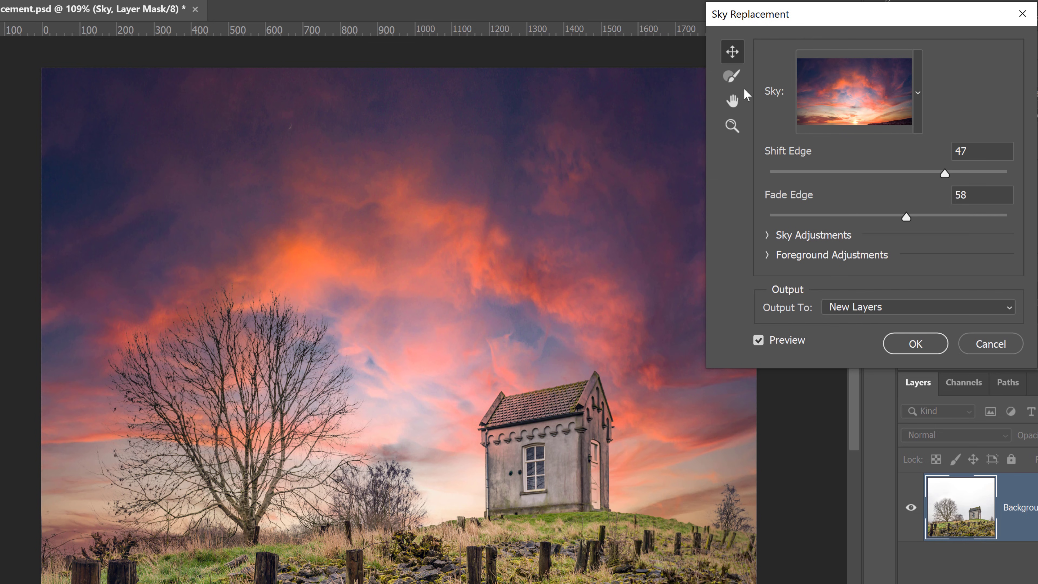
Activate the Sky Brush in its add mode, keeping Overlay mode and 50% opacity
click(735, 79)
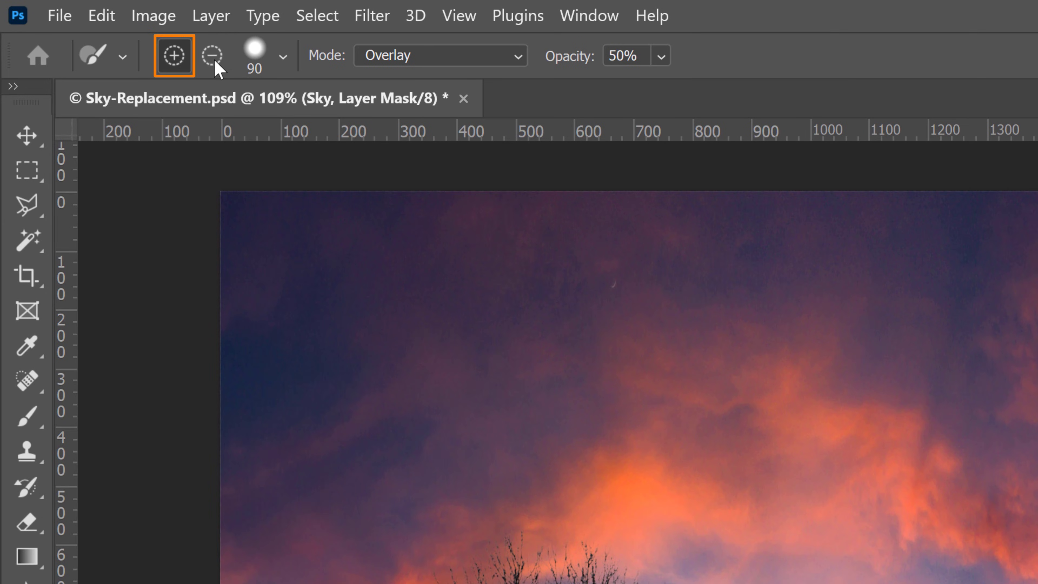
click(188, 52)
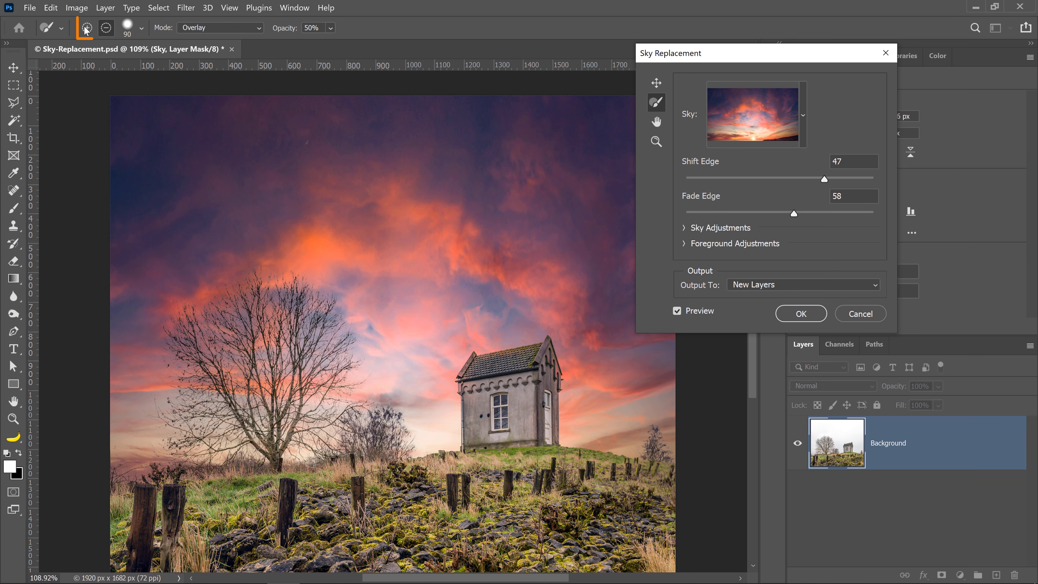
click(87, 30)
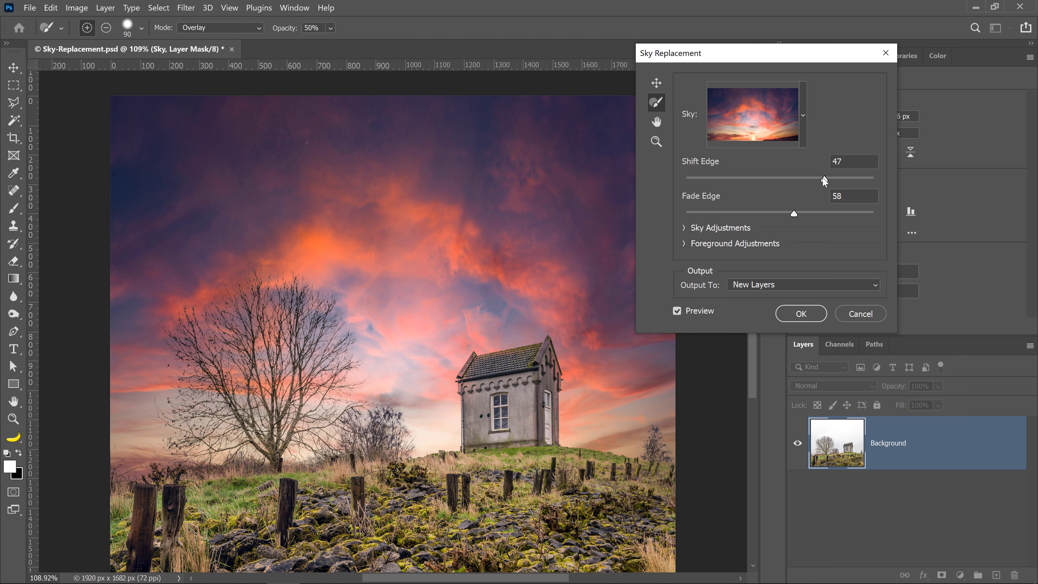
Lower Shift Edge to -100 and brush the new sky into the area above the tree
drag(750, 182, 665, 181)
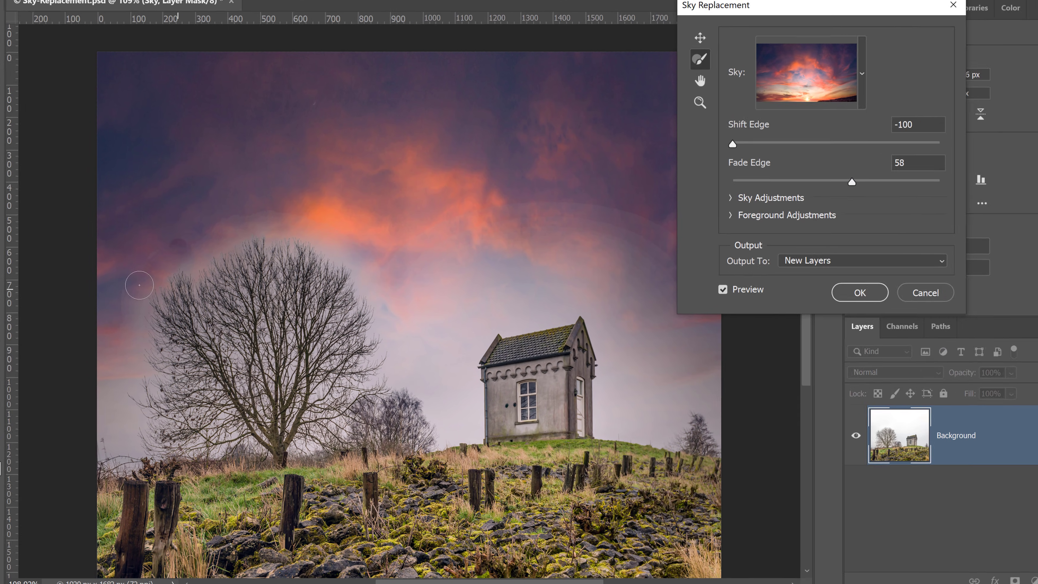
mouse_move(139, 285)
mouse_down()
mouse_move(230, 245)
mouse_move(185, 304)
mouse_move(214, 227)
mouse_move(234, 247)
mouse_up()
mouse_move(234, 71)
mouse_down()
mouse_move(288, 17)
mouse_move(261, 0)
mouse_move(166, 0)
mouse_up()
mouse_move(288, 4)
mouse_down()
mouse_move(341, 0)
mouse_move(78, 97)
mouse_up()
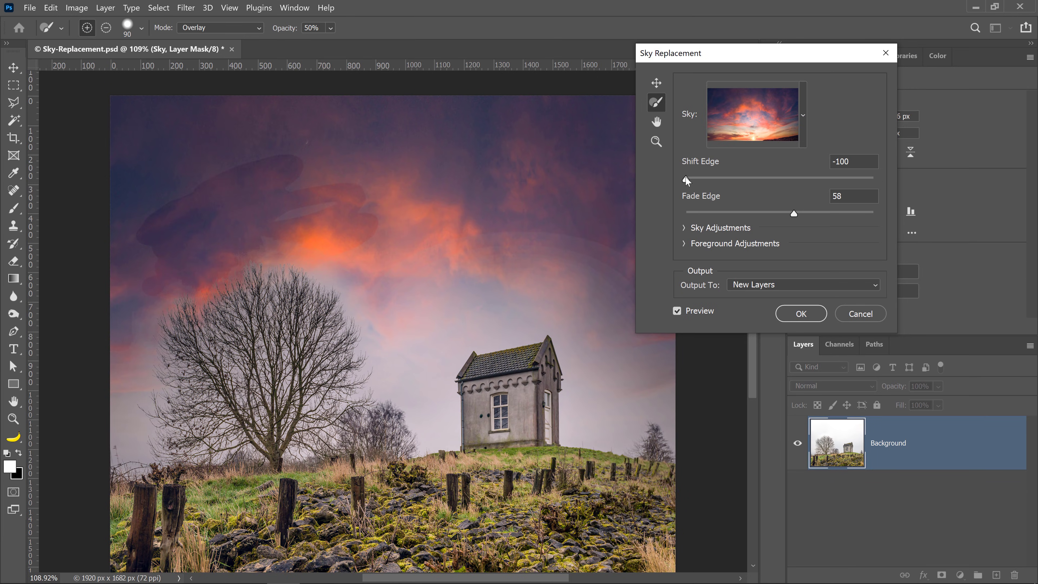
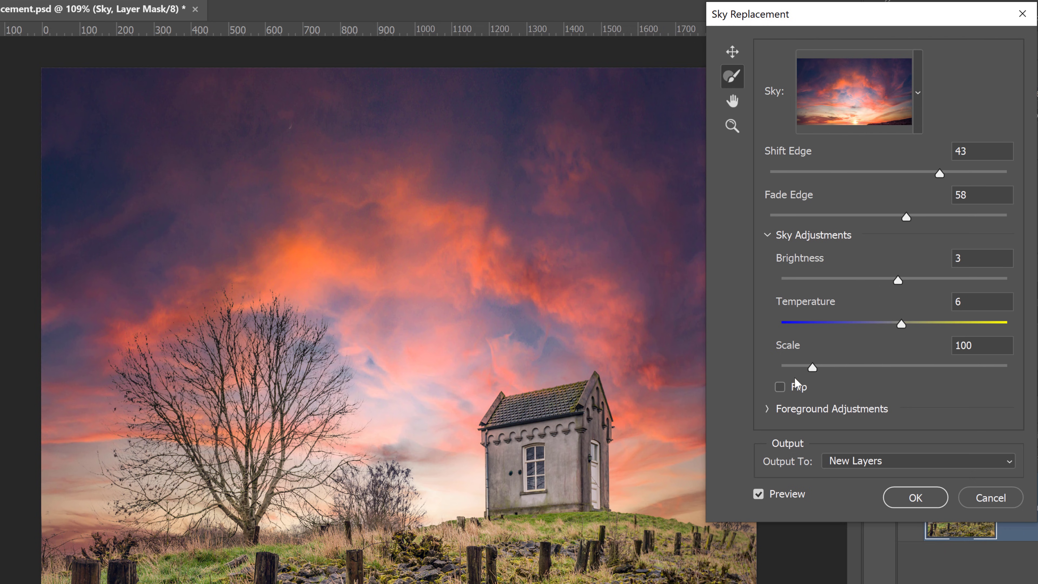
Scale the replacement sky to 186 and move it upward in the image
click(811, 366)
drag(810, 367, 869, 367)
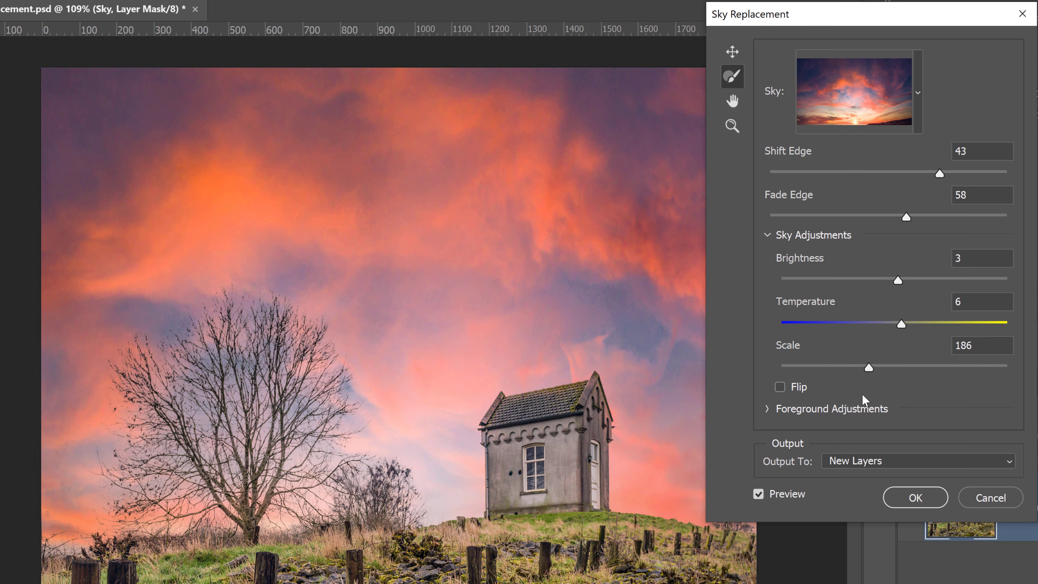
click(731, 53)
drag(621, 285, 618, 215)
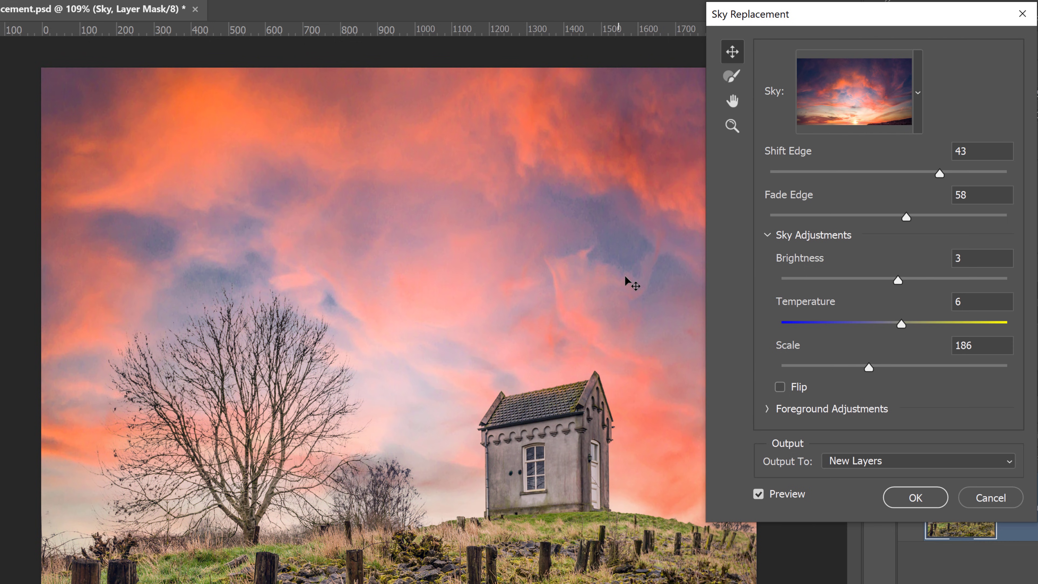
click(780, 389)
click(766, 235)
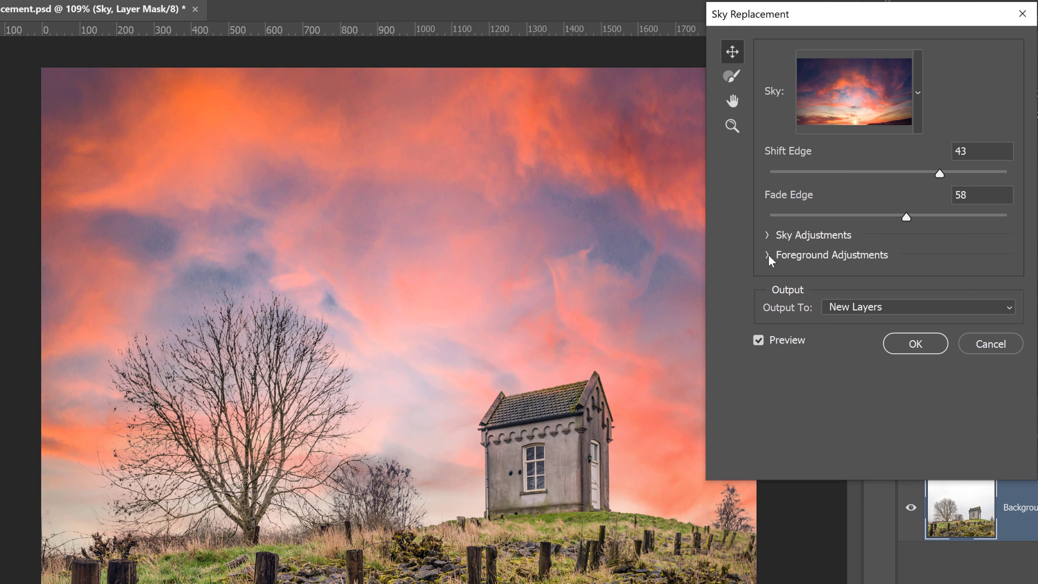
Try Screen as the foreground lighting mode and switch back to Multiply
click(767, 255)
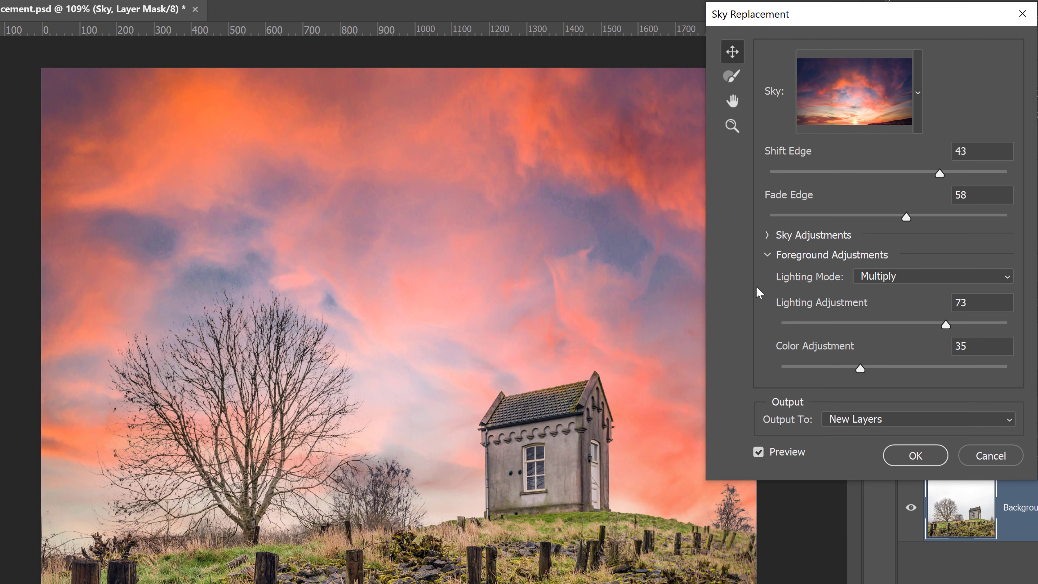
click(872, 280)
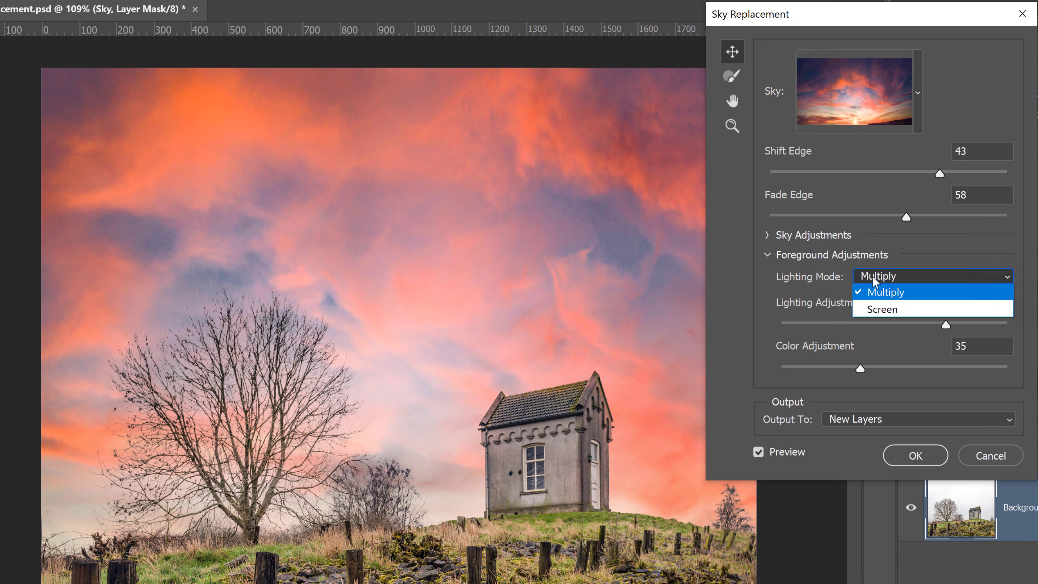
click(881, 310)
click(880, 280)
click(883, 292)
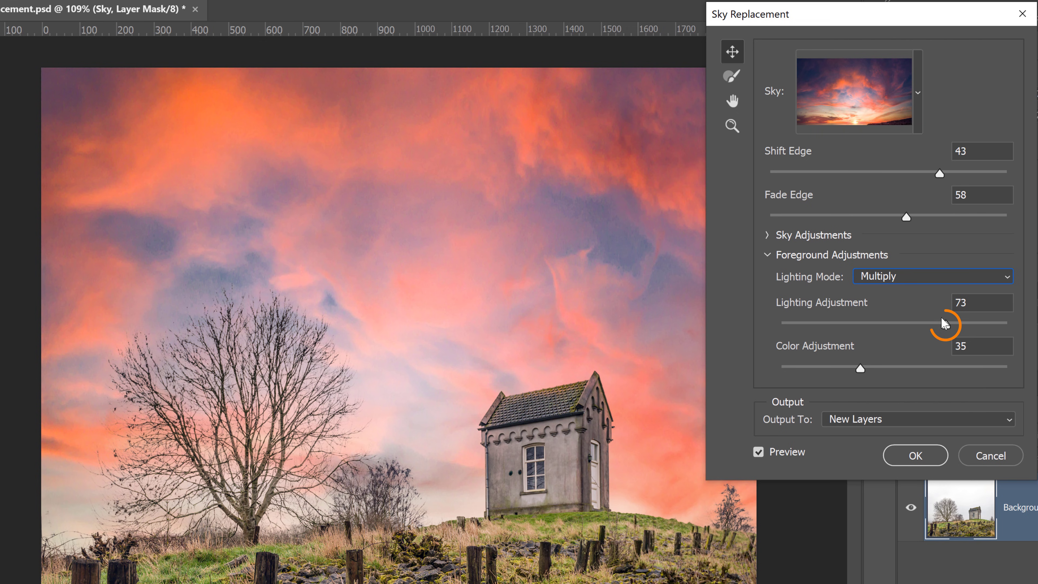
Set the foreground Lighting Adjustment to 73 and Color Adjustment to 72, and apply the sky replacement to new layers
mouse_move(946, 324)
mouse_down()
mouse_move(782, 327)
mouse_move(947, 325)
mouse_move(1028, 342)
mouse_up()
drag(880, 324, 947, 326)
drag(860, 367, 943, 369)
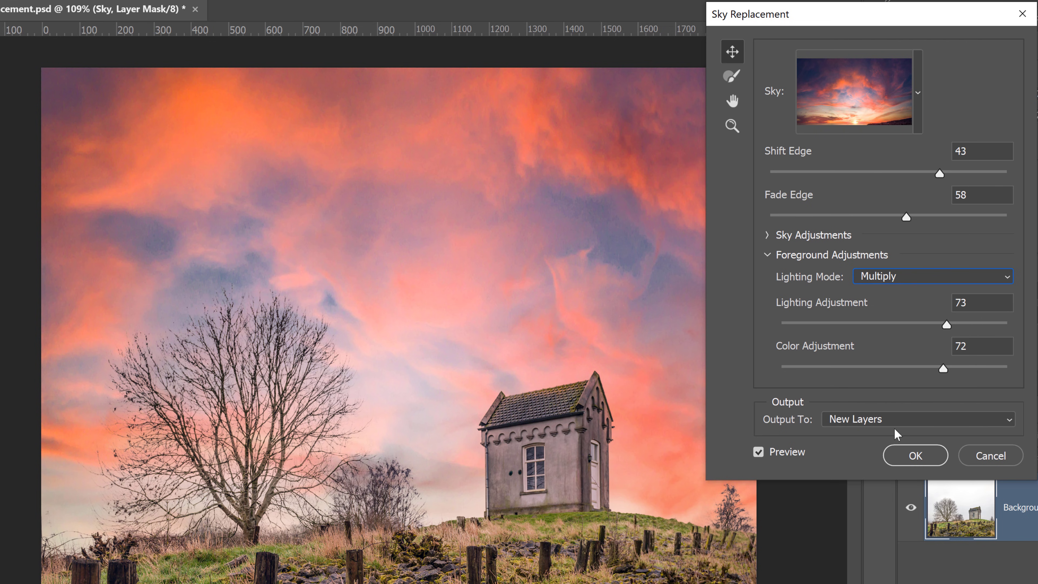
click(915, 455)
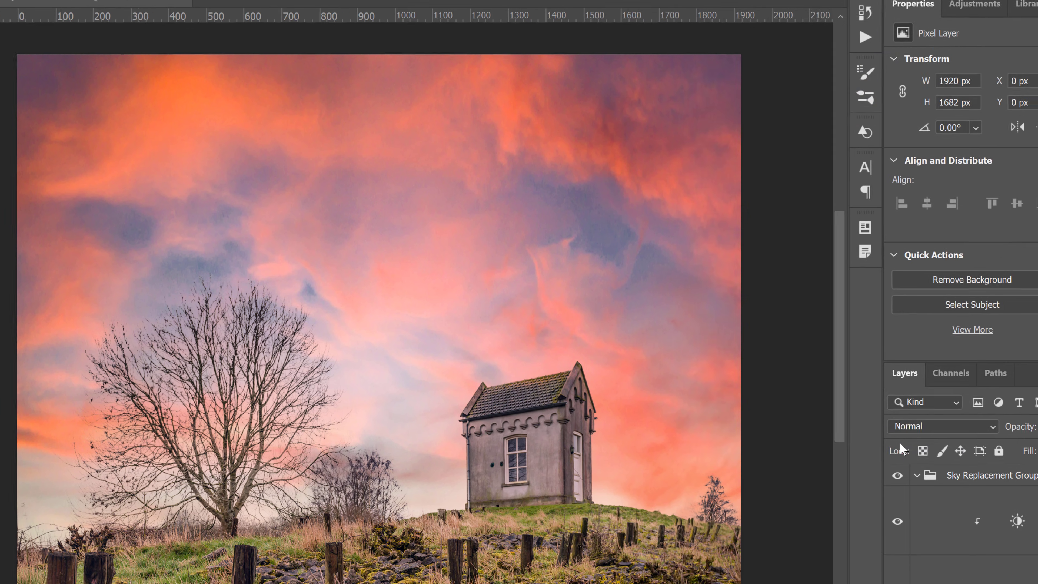
In the Sky layer's mask view, lasso the grey hill area below the house, fill it with black, and return to the full image
scroll(688, 366, down, 5)
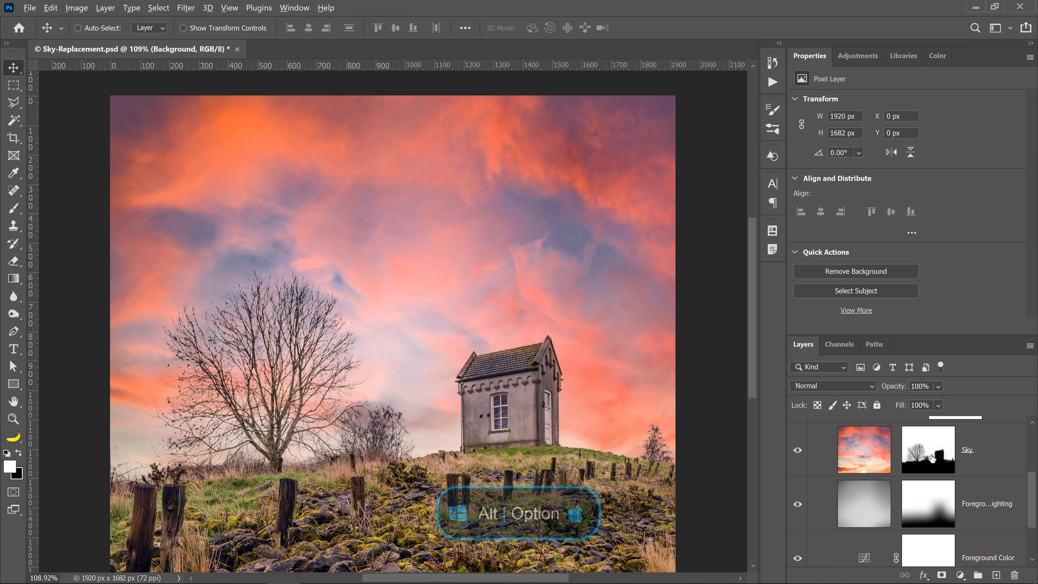
alt+click(927, 452)
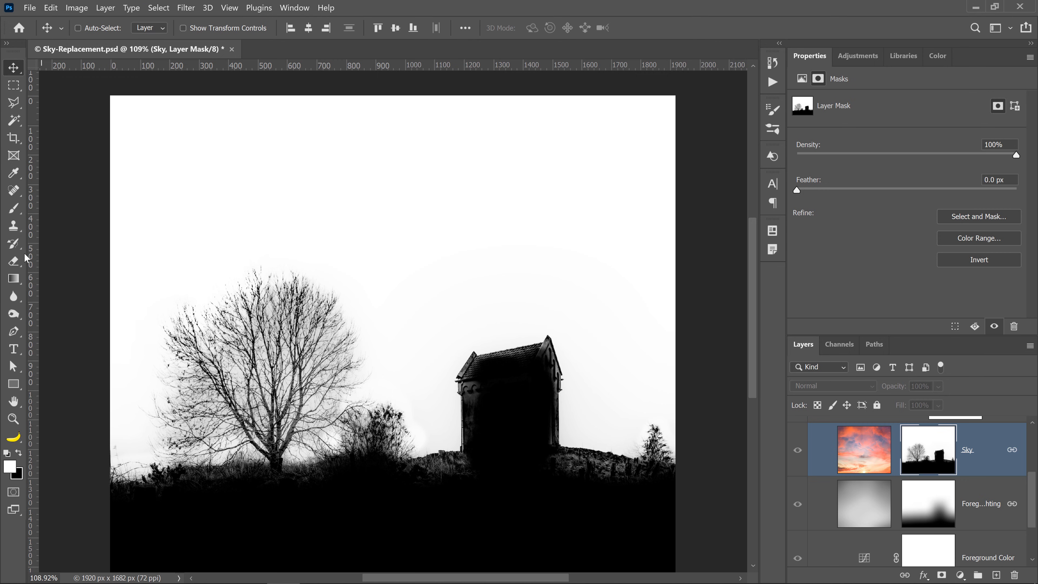
click(14, 103)
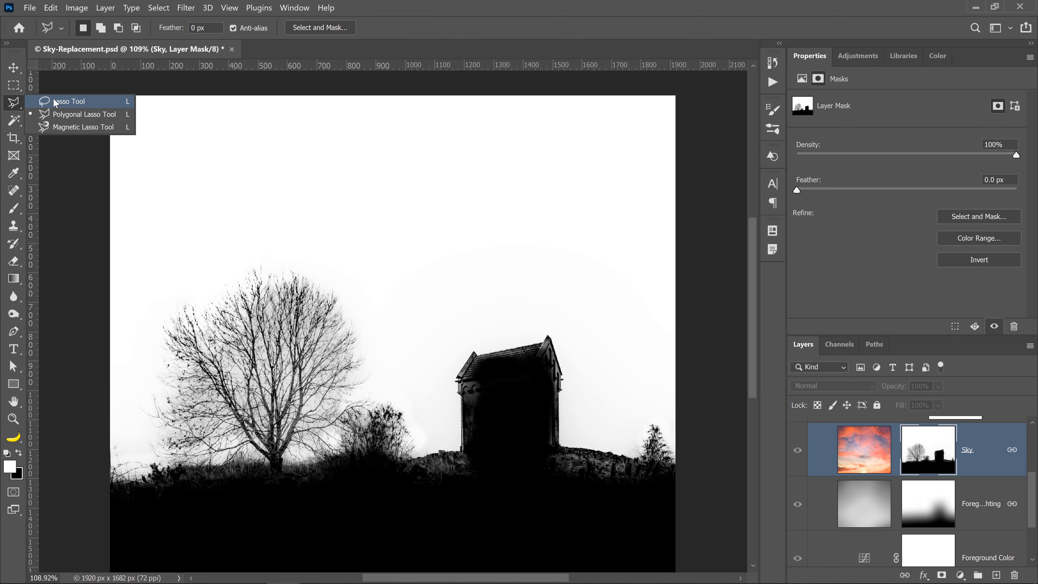
click(128, 102)
mouse_move(659, 475)
mouse_down()
mouse_move(526, 447)
mouse_move(458, 453)
mouse_move(357, 469)
mouse_move(326, 508)
mouse_move(556, 551)
mouse_move(694, 504)
mouse_up()
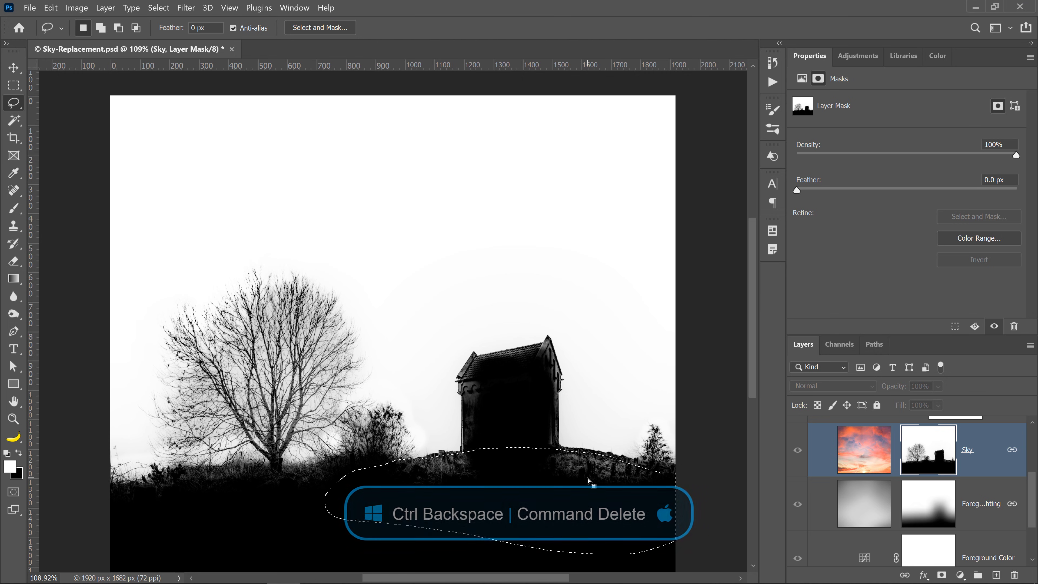
key(ctrl+BackSpace)
key(ctrl+d)
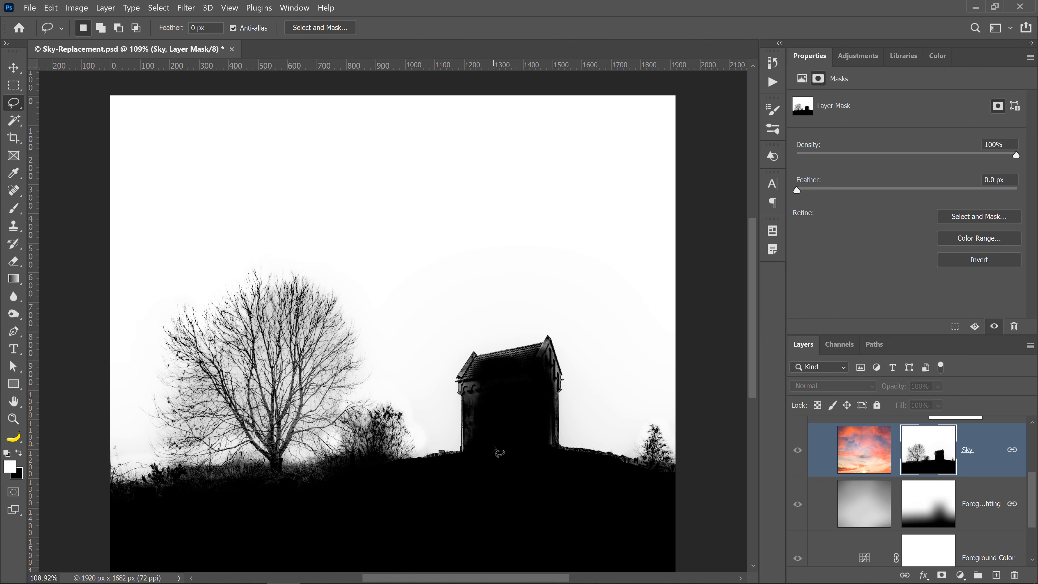
key(alt)
alt+click(921, 451)
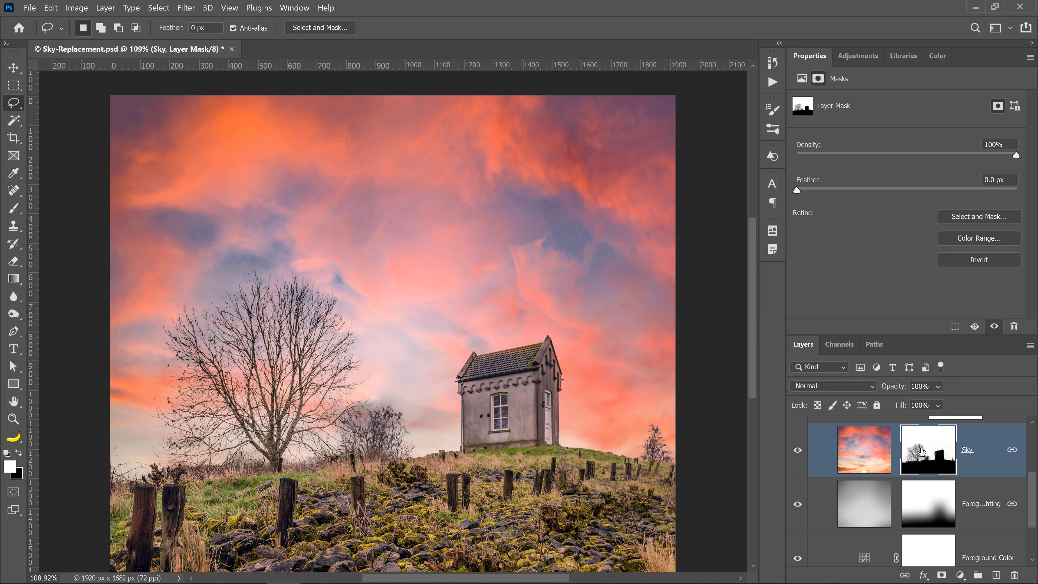
Hide the Background and every layer of the Sky Replacement Group to inspect them one at a time
scroll(922, 451, up, 3)
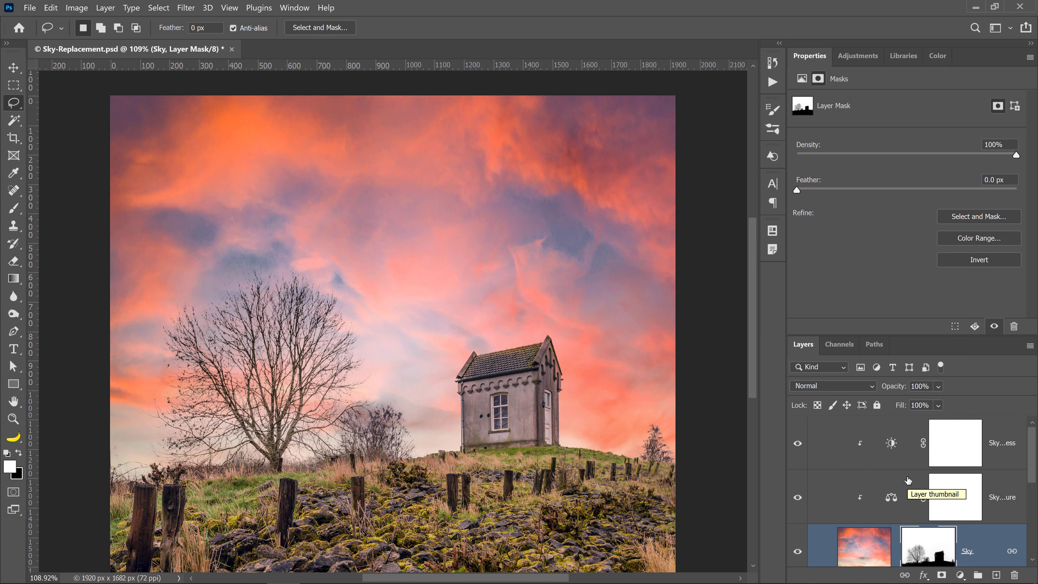
scroll(908, 480, down, 5)
scroll(906, 478, up, 5)
scroll(905, 479, up, 1)
scroll(880, 483, down, 1)
drag(797, 445, 799, 564)
scroll(799, 556, down, 3)
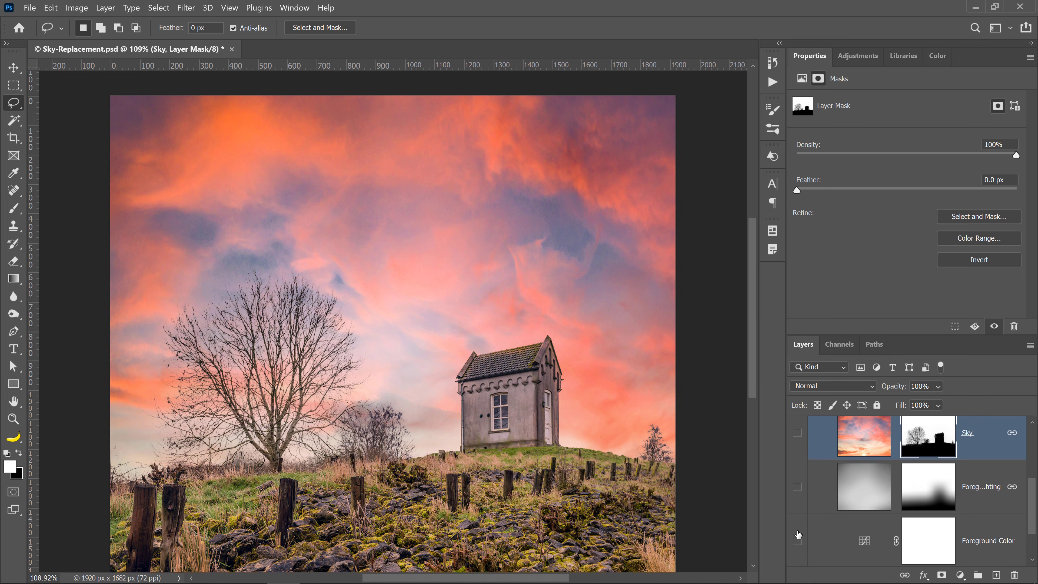
scroll(800, 532, down, 2)
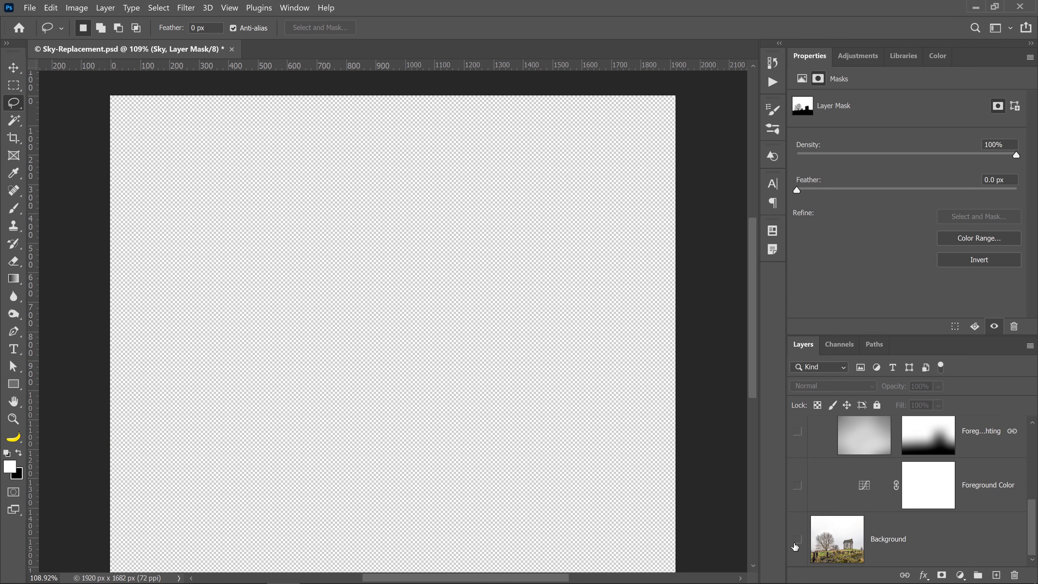
Show the Background layer and the Foreground Color adjustment layer, toggling the adjustment to compare its effect
click(797, 539)
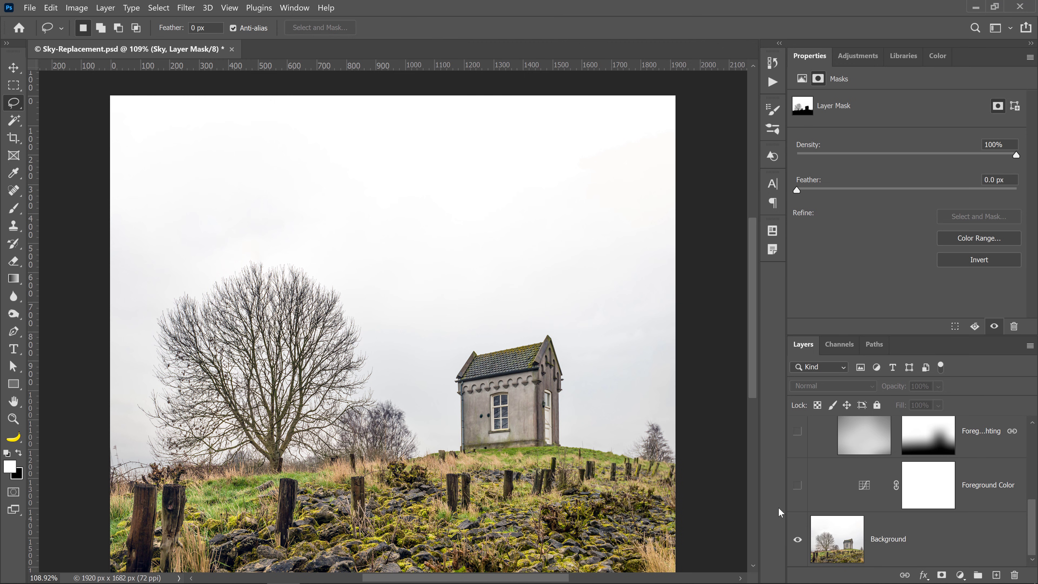
click(798, 485)
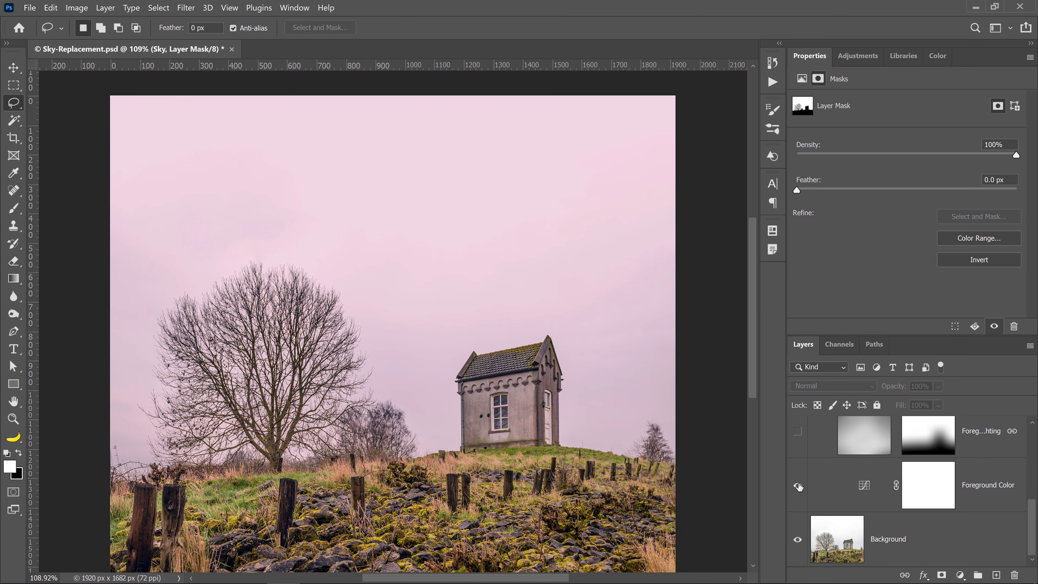
scroll(799, 486, up, 1)
click(797, 519)
click(797, 519)
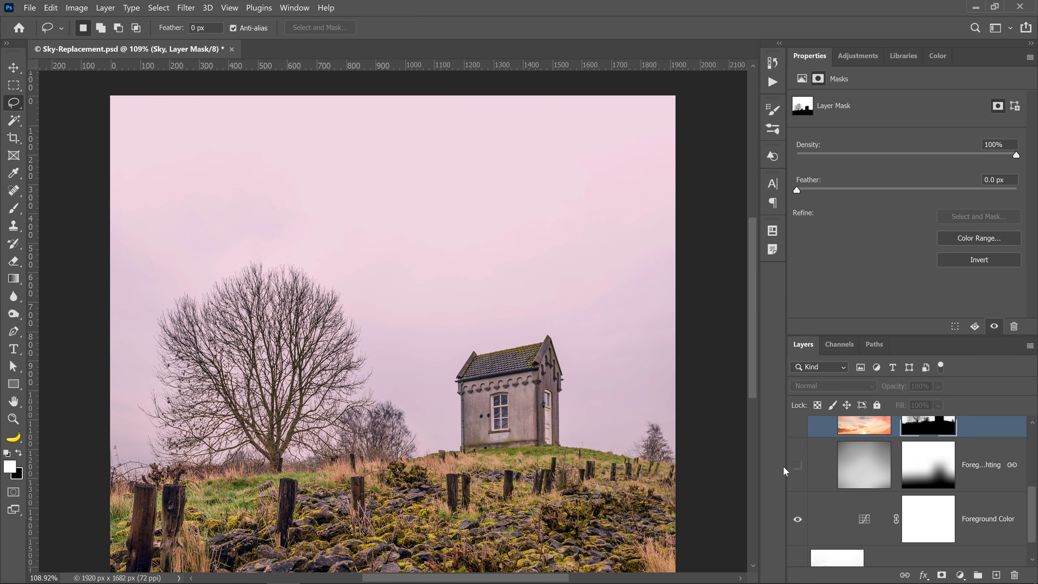
Show the Foreground Lighting layer, toggle it to compare its effect, and show the Sky layer
click(800, 466)
click(799, 466)
click(799, 466)
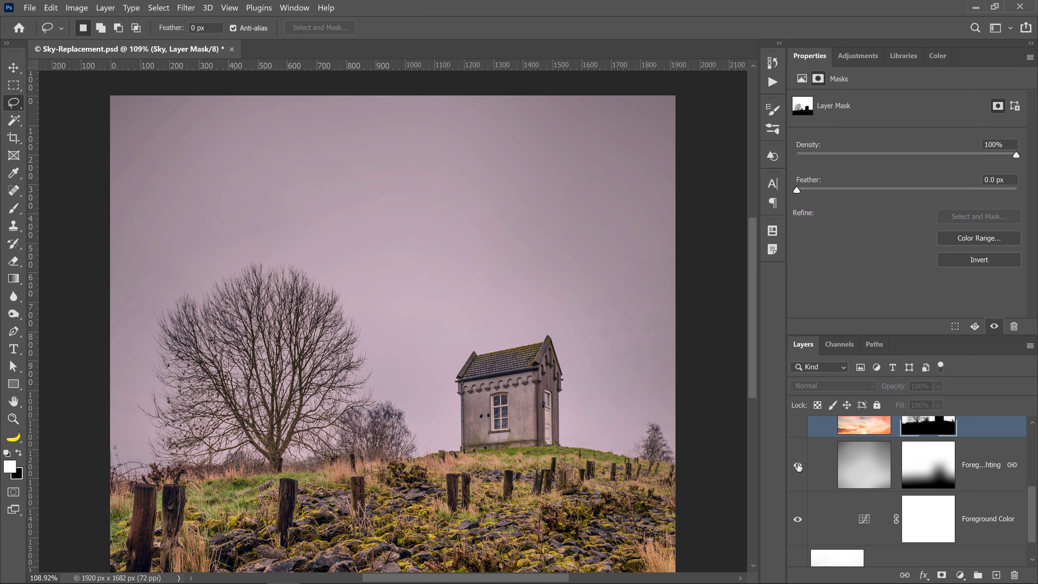
scroll(798, 467, up, 1)
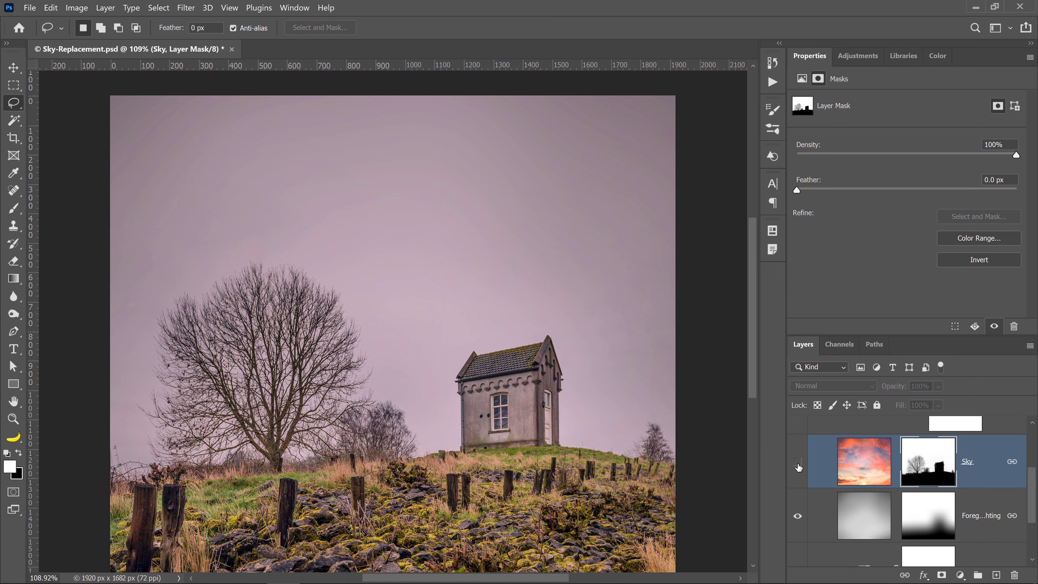
click(798, 466)
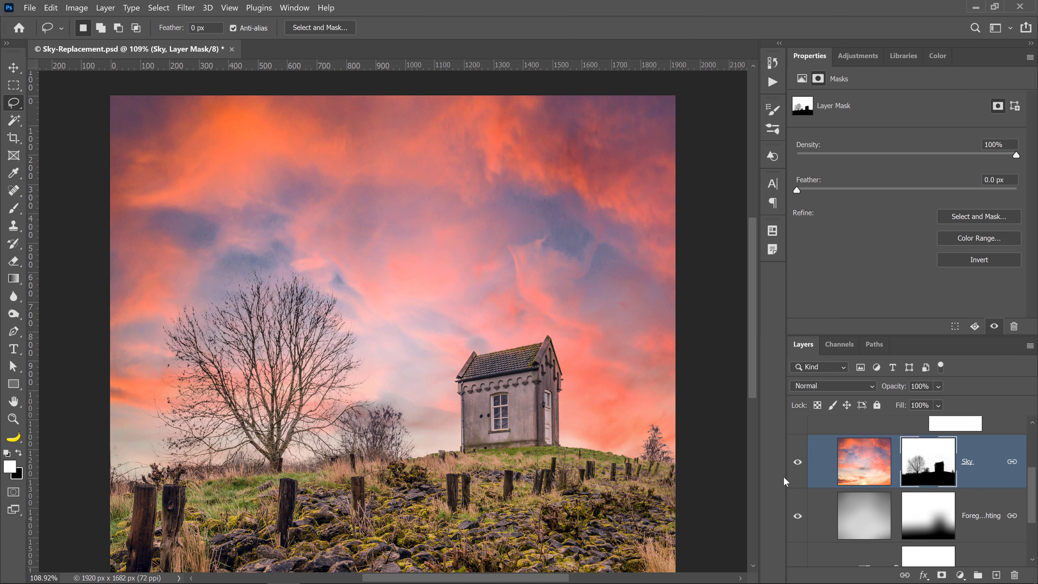
Show the Sky Temperature and Sky Brightness adjustment layers and inspect their properties
scroll(791, 488, up, 3)
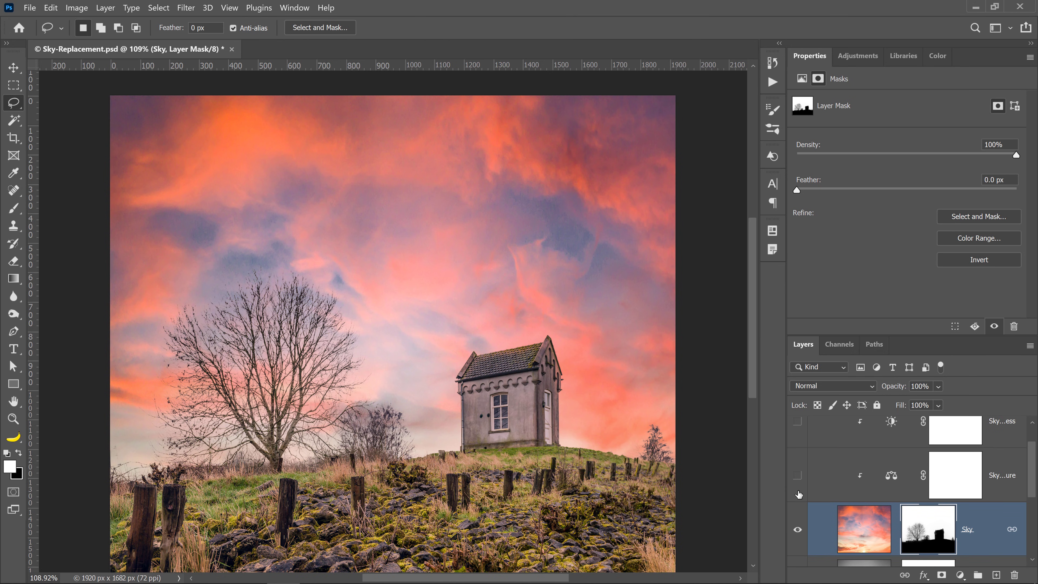
click(890, 477)
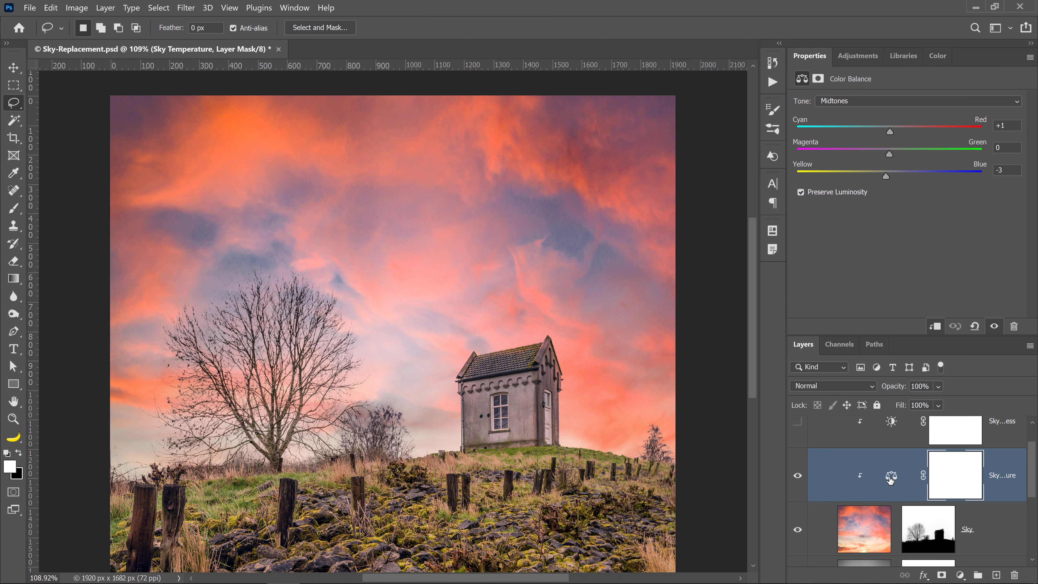
click(798, 423)
click(897, 431)
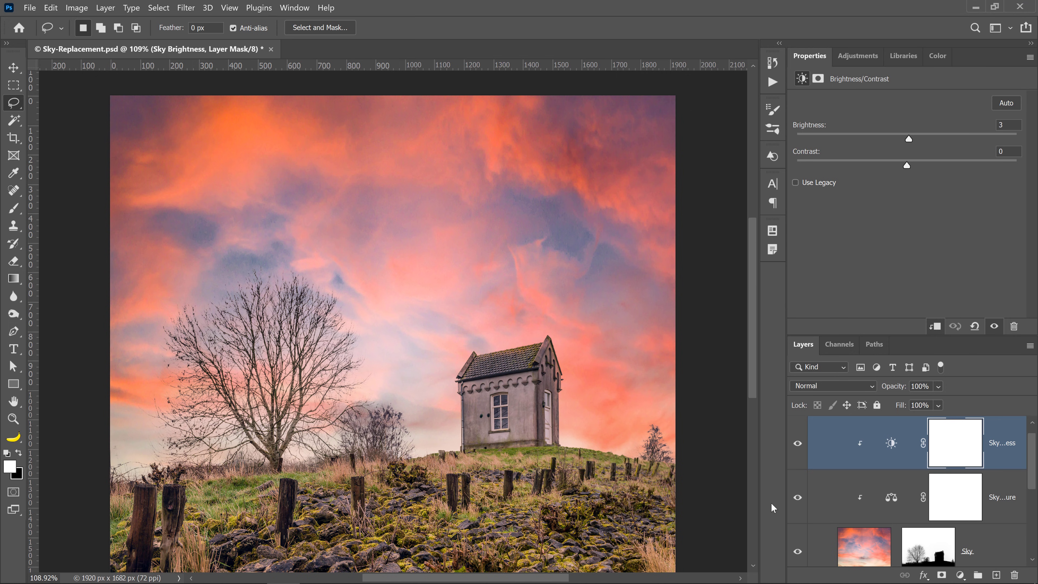
Collapse the Sky Replacement Group and toggle its visibility to compare the image before and after
scroll(827, 489, up, 1)
click(813, 425)
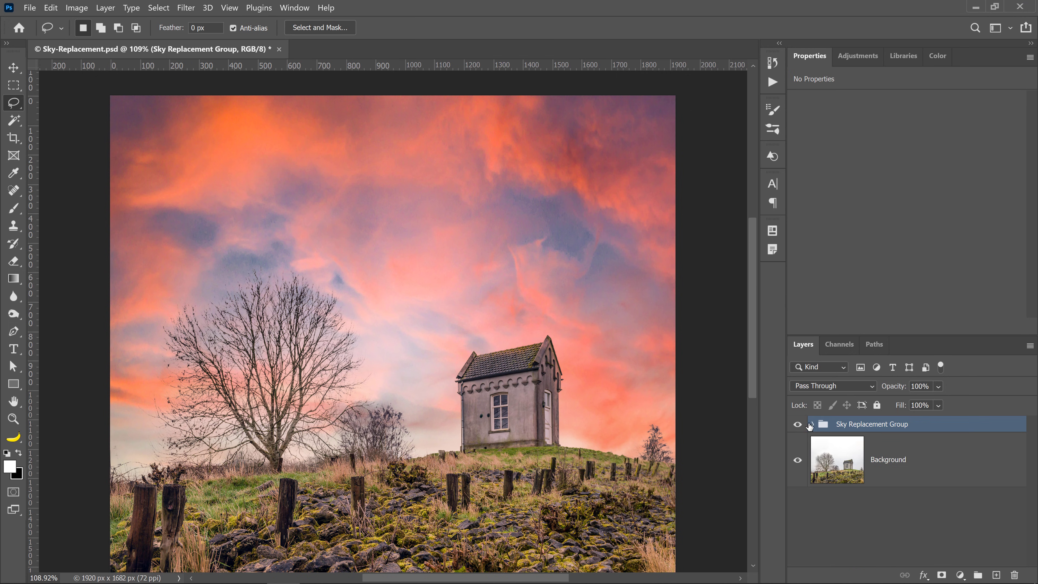
click(798, 425)
click(799, 425)
click(798, 425)
click(797, 425)
click(798, 425)
click(797, 425)
click(798, 425)
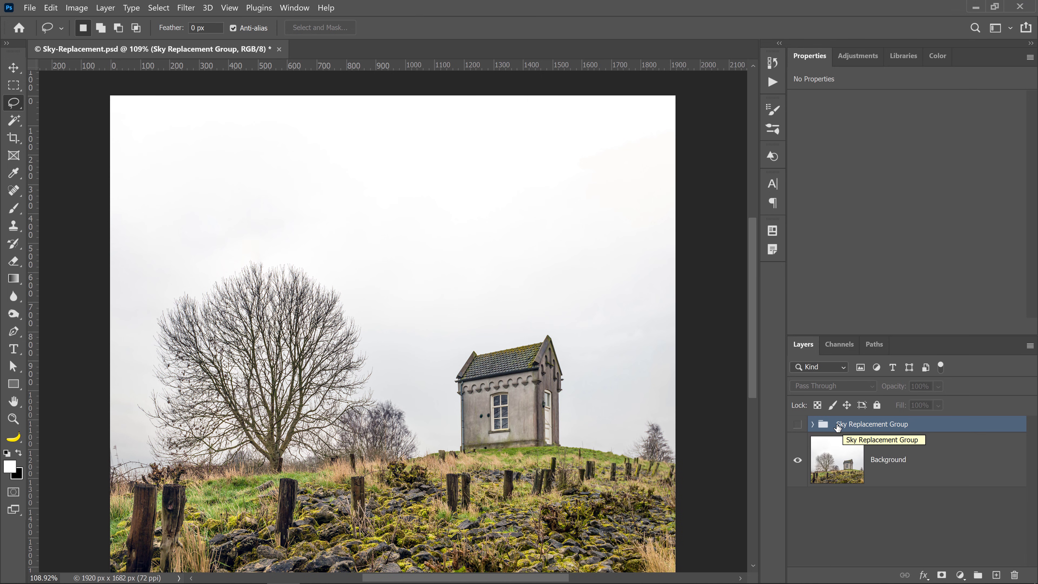
Delete the Sky Replacement Group and start Sky Replacement again on the Background layer, opening the sky presets
drag(878, 424, 1014, 574)
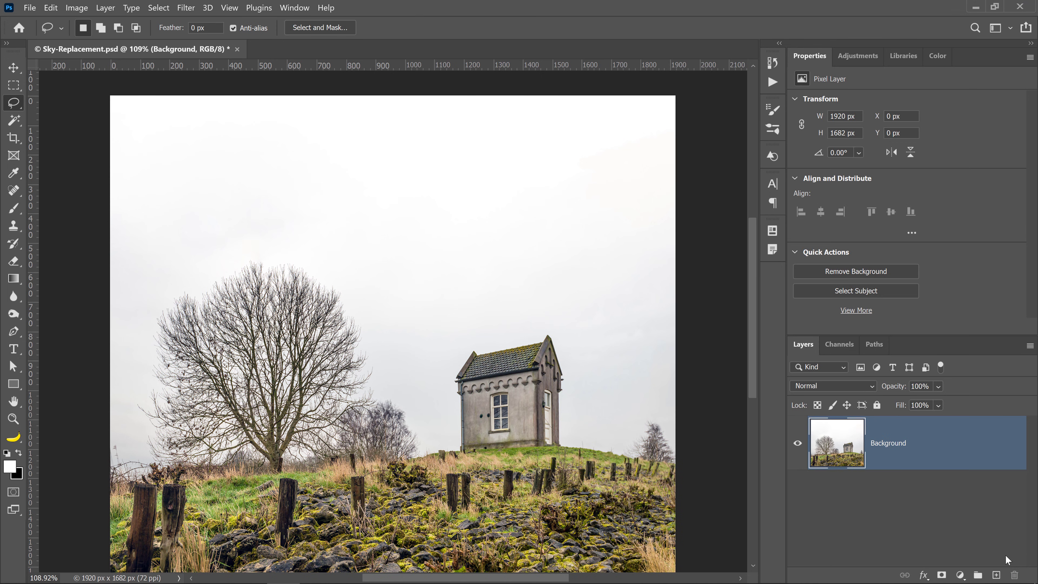
click(50, 7)
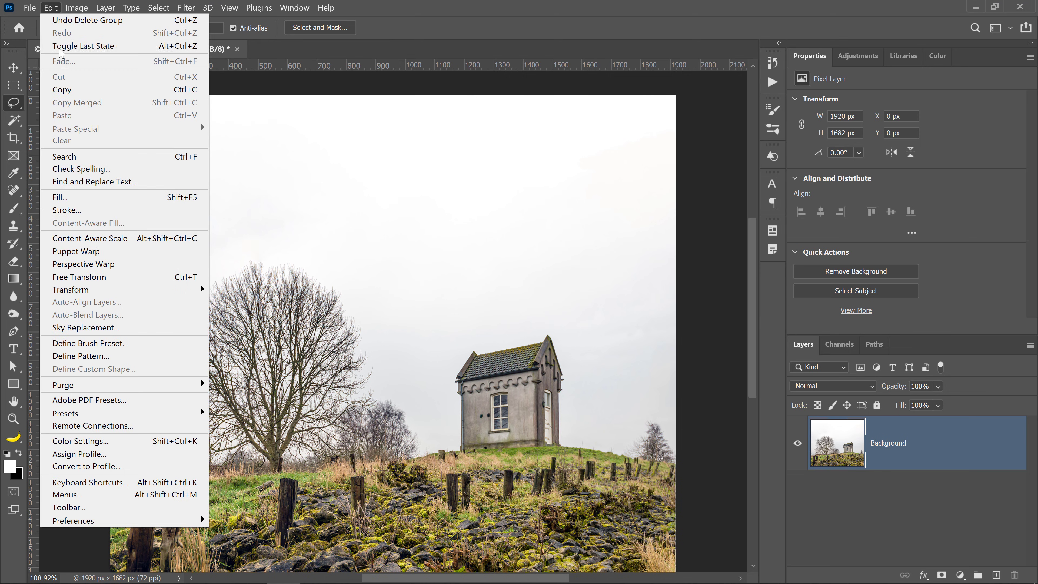
click(102, 329)
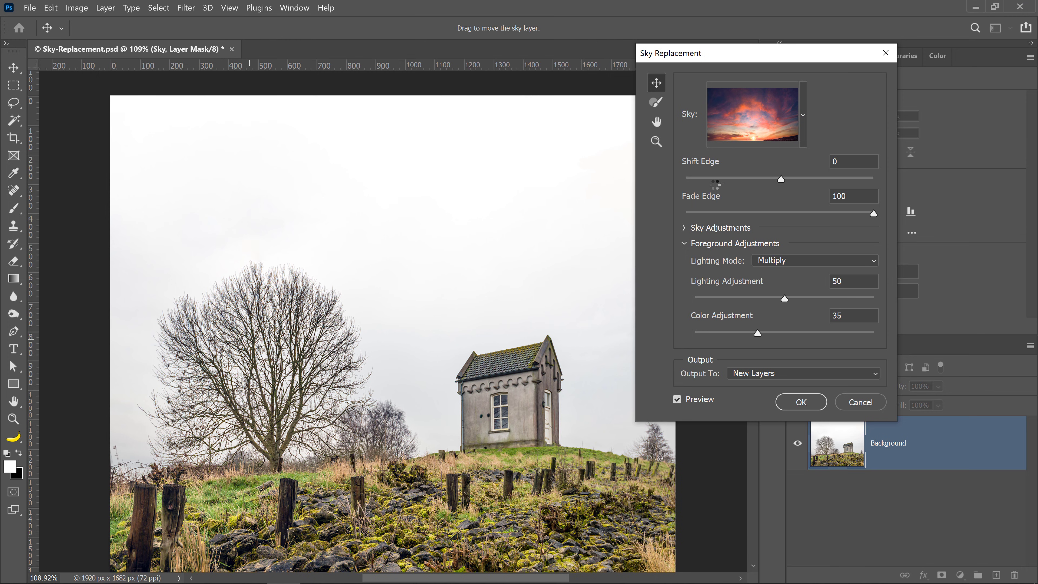
click(803, 119)
click(822, 163)
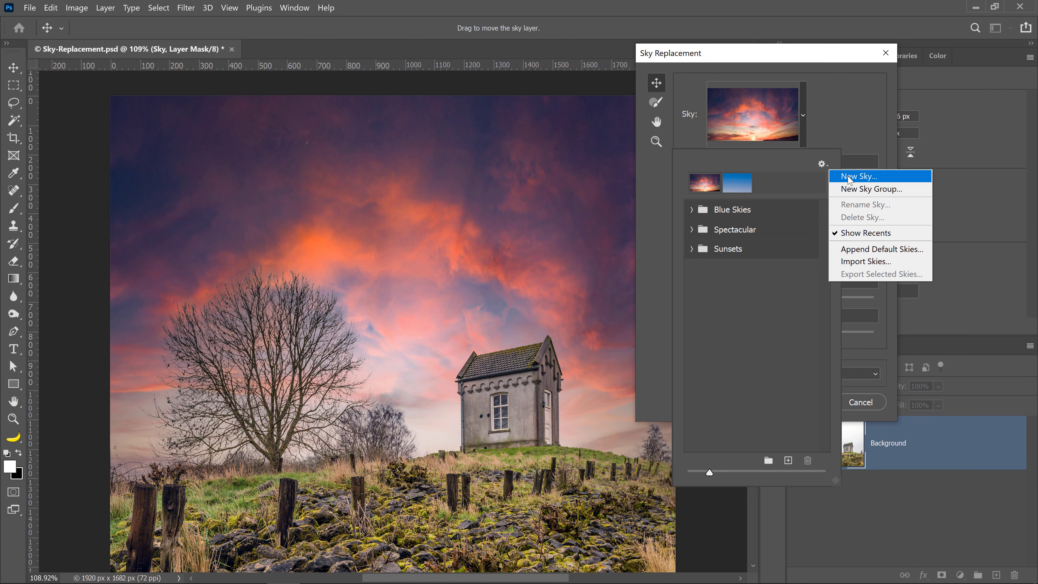
click(916, 266)
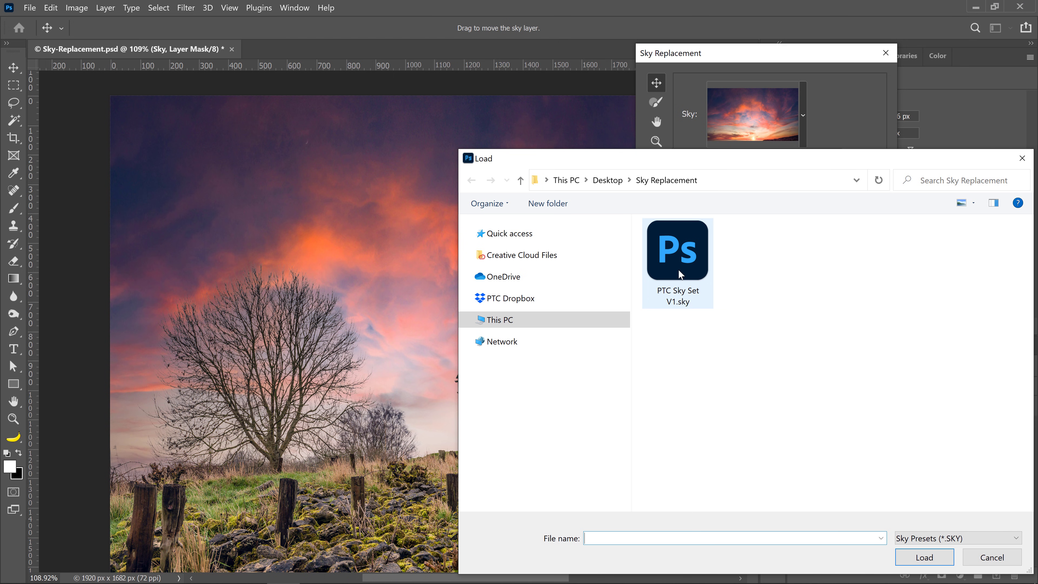
click(1021, 158)
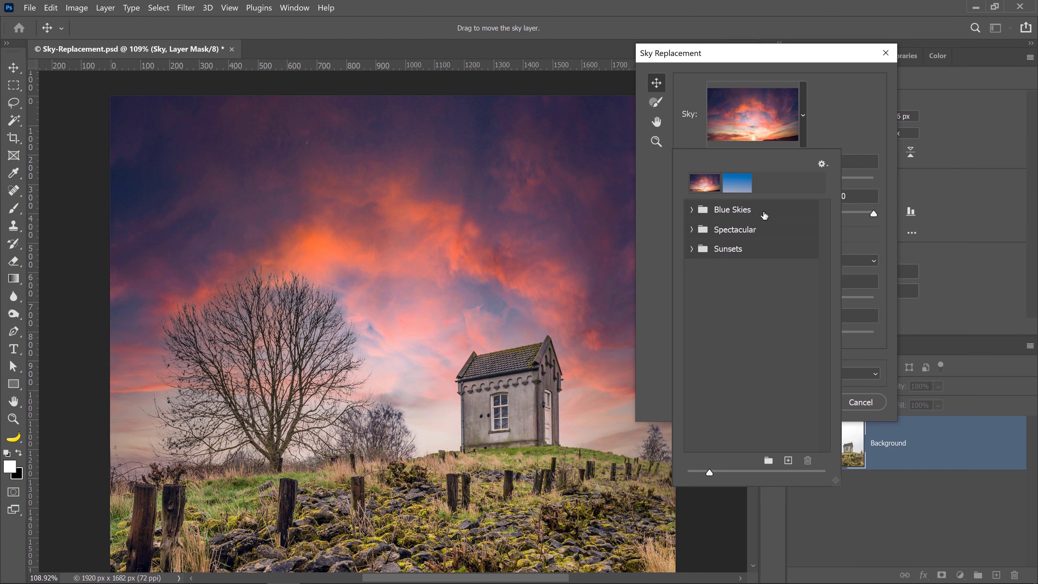
Add Alien Sky.jpg as a new sky preset named Alien Sky
click(788, 461)
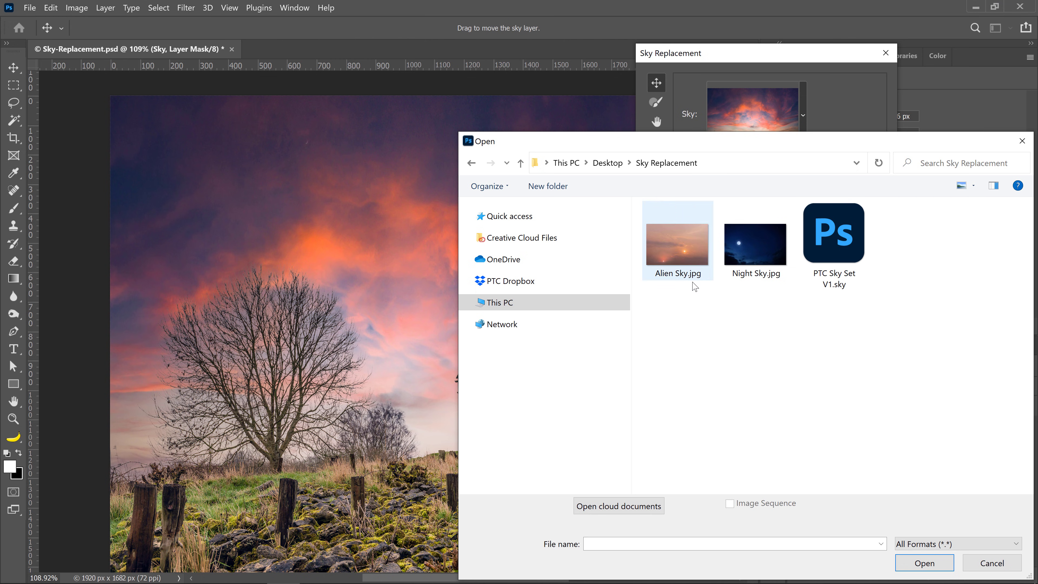
click(682, 277)
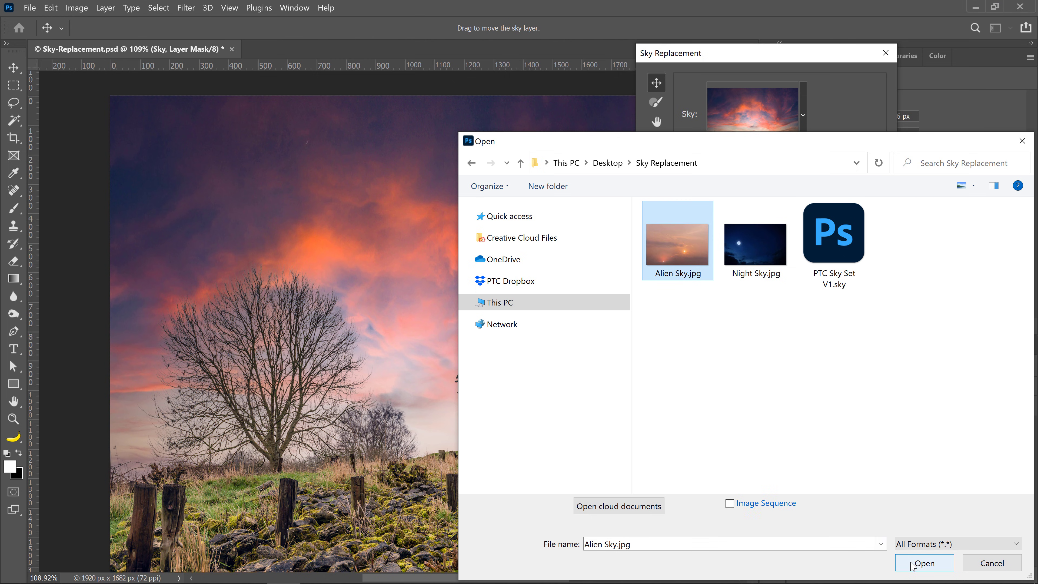
click(922, 562)
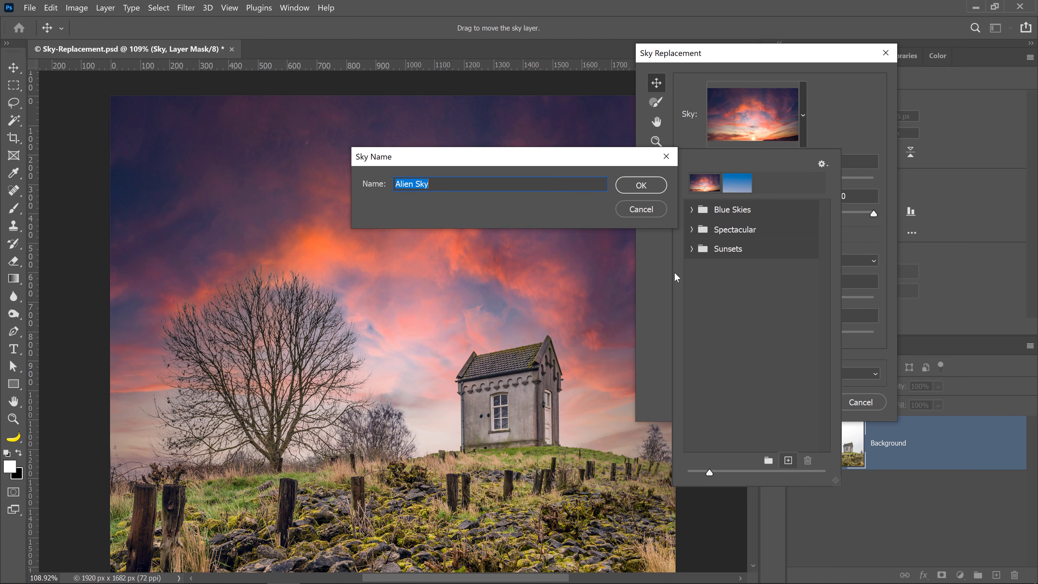
click(651, 188)
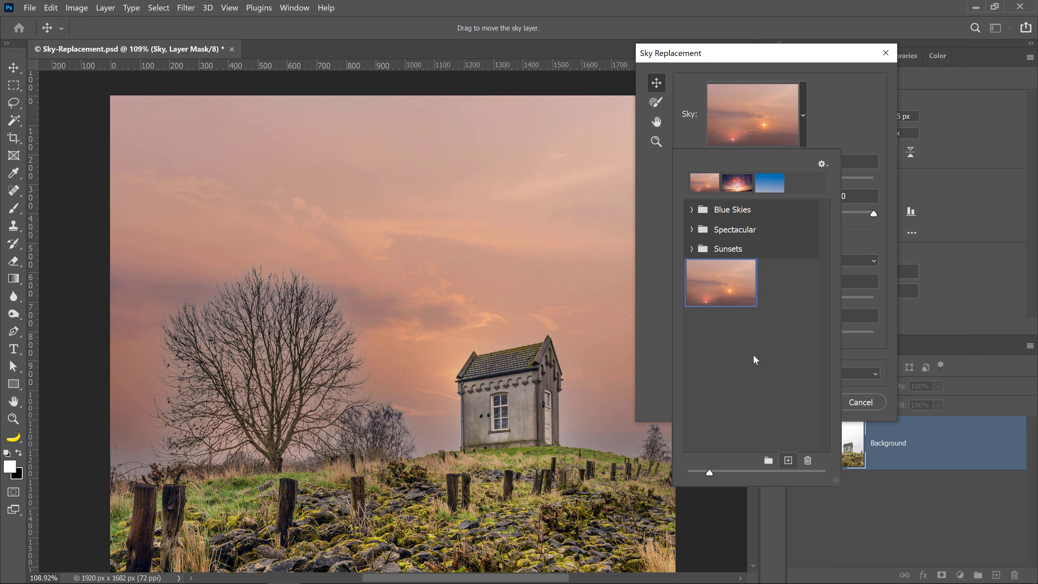
Reposition the replacement sky in the image so its large sun sits just above the house roof
click(608, 350)
drag(590, 352, 595, 128)
drag(451, 176, 465, 360)
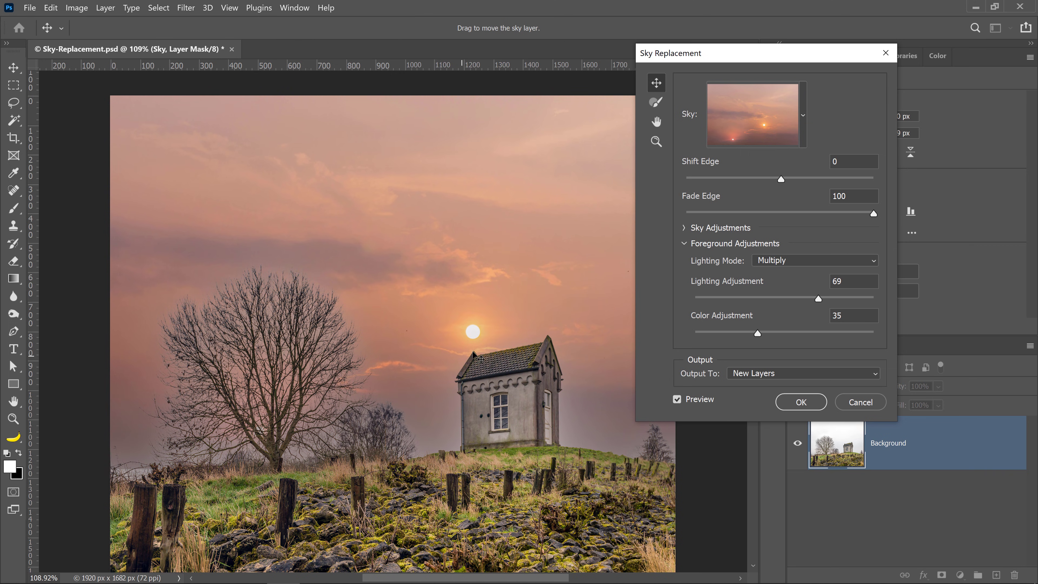
Flip the replacement sky and shift it slightly upward, with the sun behind the tree
click(683, 228)
click(693, 348)
mouse_move(574, 378)
mouse_down()
mouse_move(534, 318)
mouse_move(461, 365)
mouse_move(573, 365)
mouse_up()
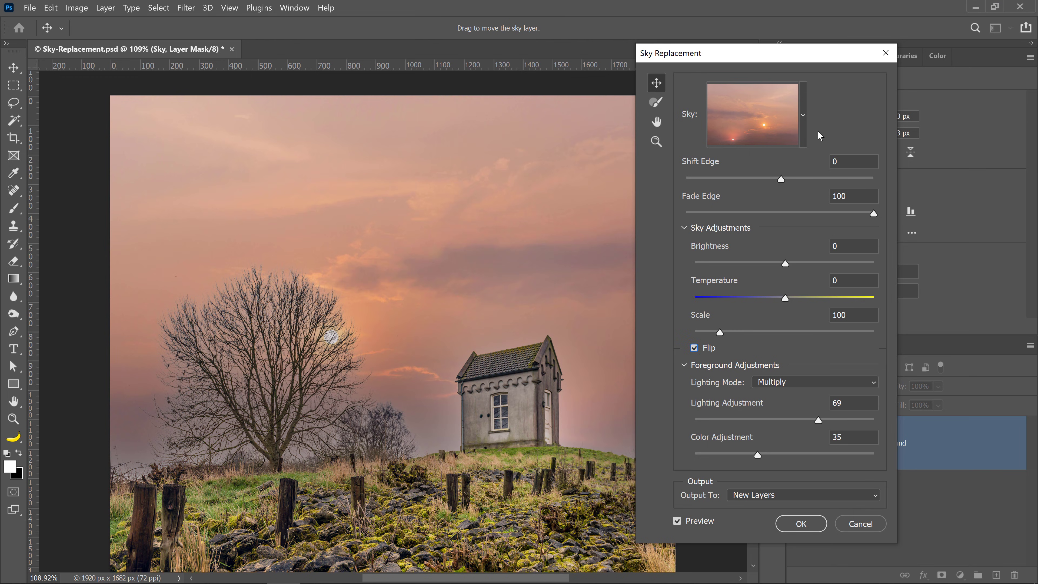
Add Night Sky.jpg as a new sky preset named Night Sky
click(804, 132)
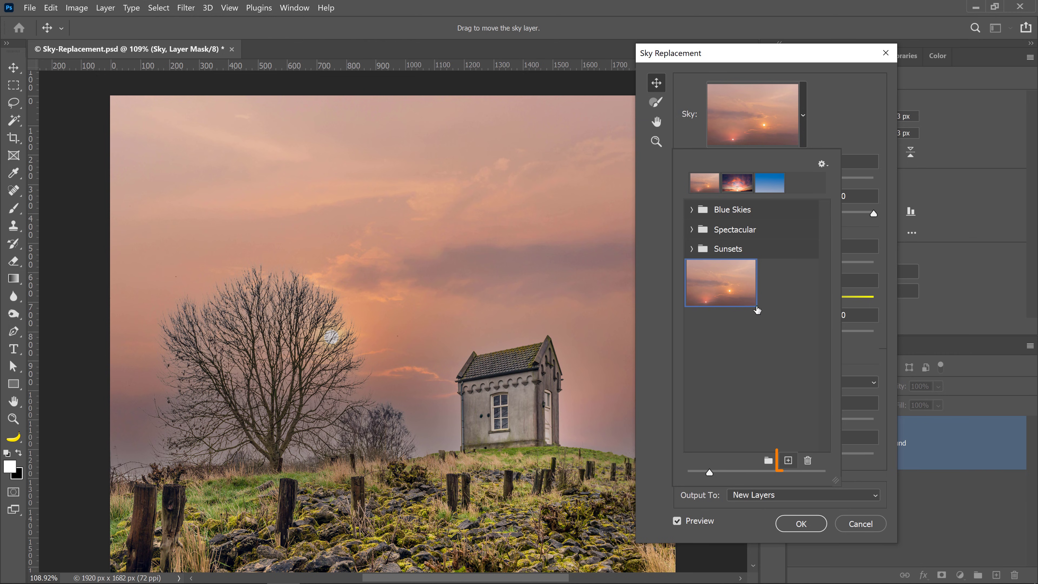
click(788, 460)
click(746, 266)
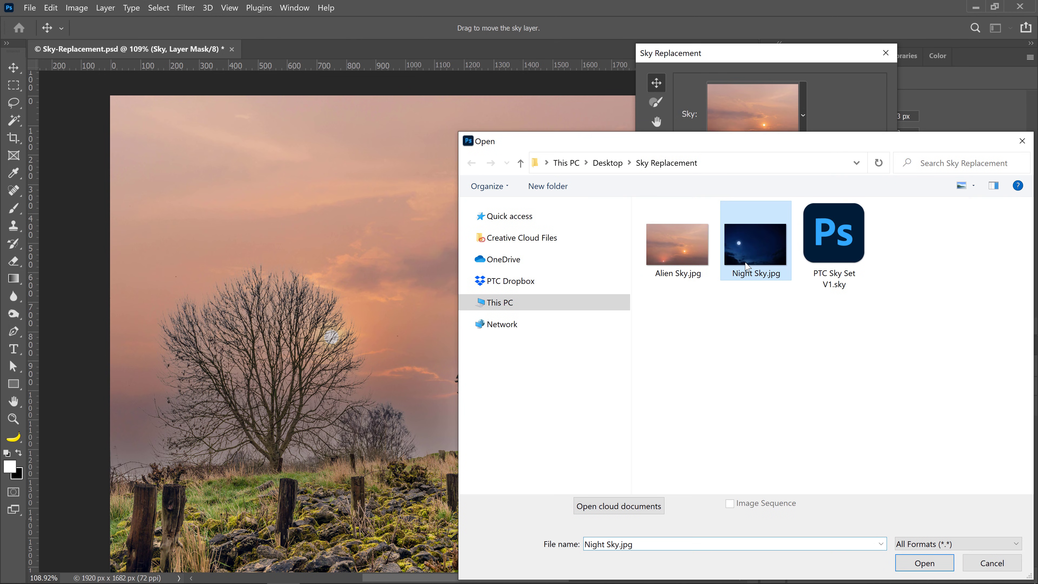
click(922, 562)
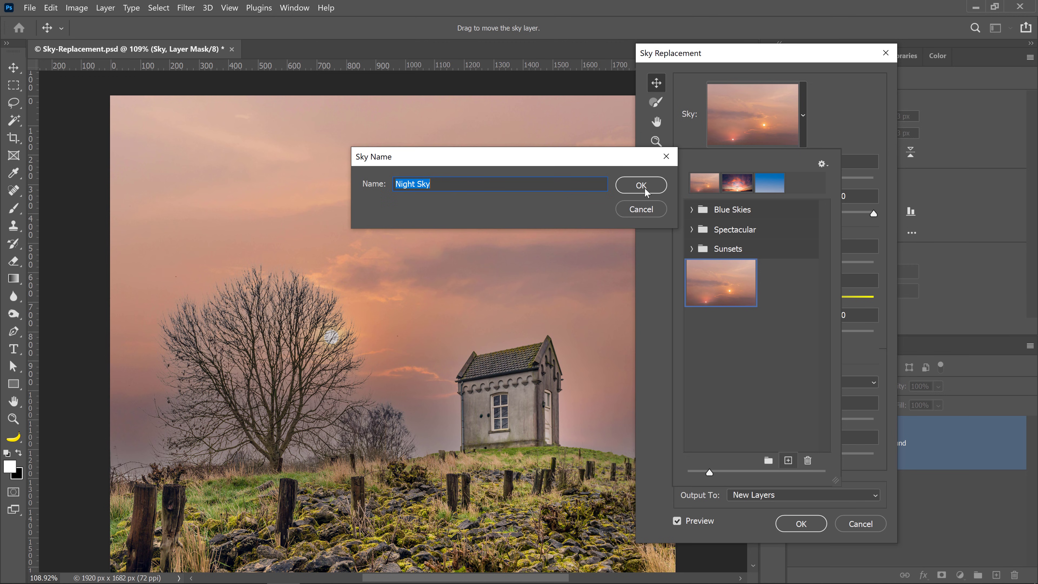
click(642, 186)
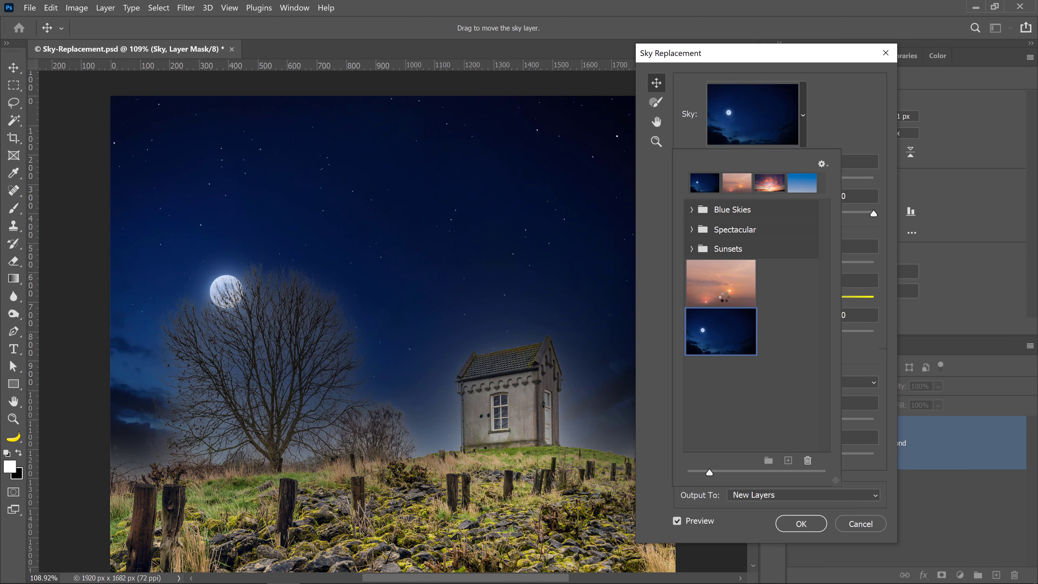
Reselect the Alien Sky preset and place its large sun at the tree's right edge, with the sky scaled to 112
click(723, 297)
click(691, 139)
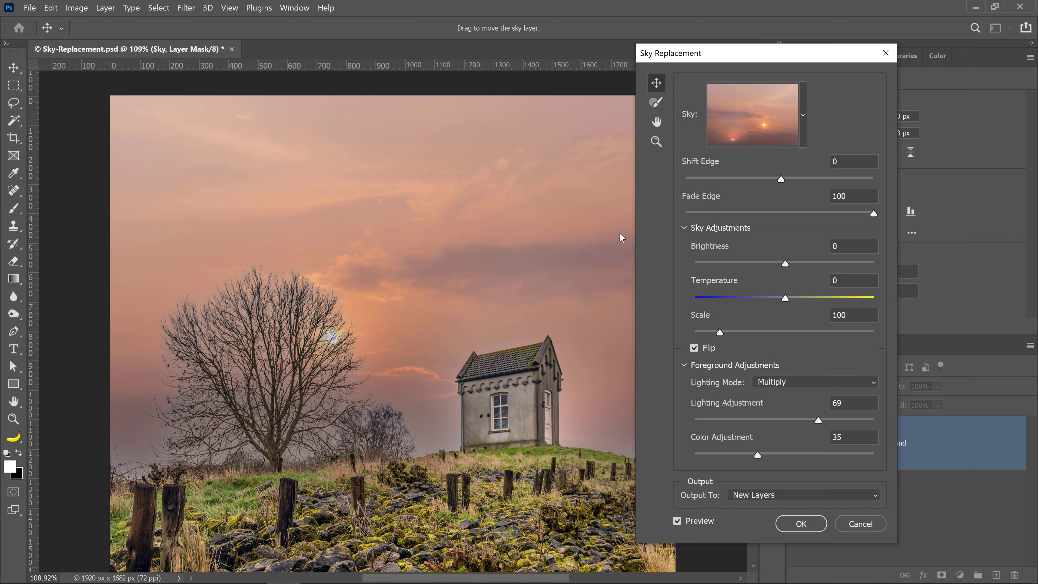
drag(364, 362, 379, 341)
drag(719, 332, 728, 336)
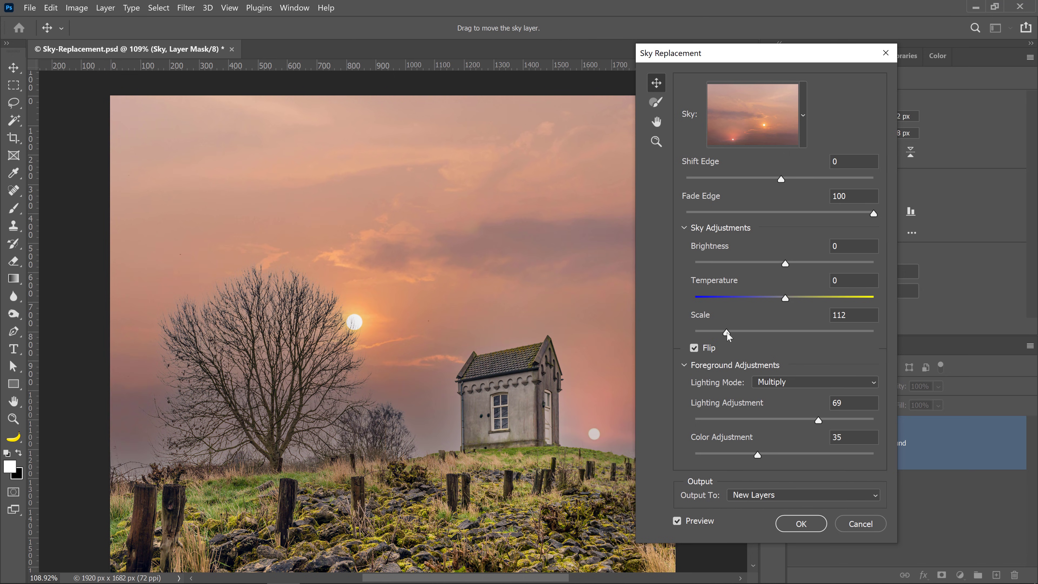
Set the sky's Shift Edge to 58 and Fade Edge to 47
click(684, 228)
drag(825, 178, 834, 179)
drag(873, 213, 774, 213)
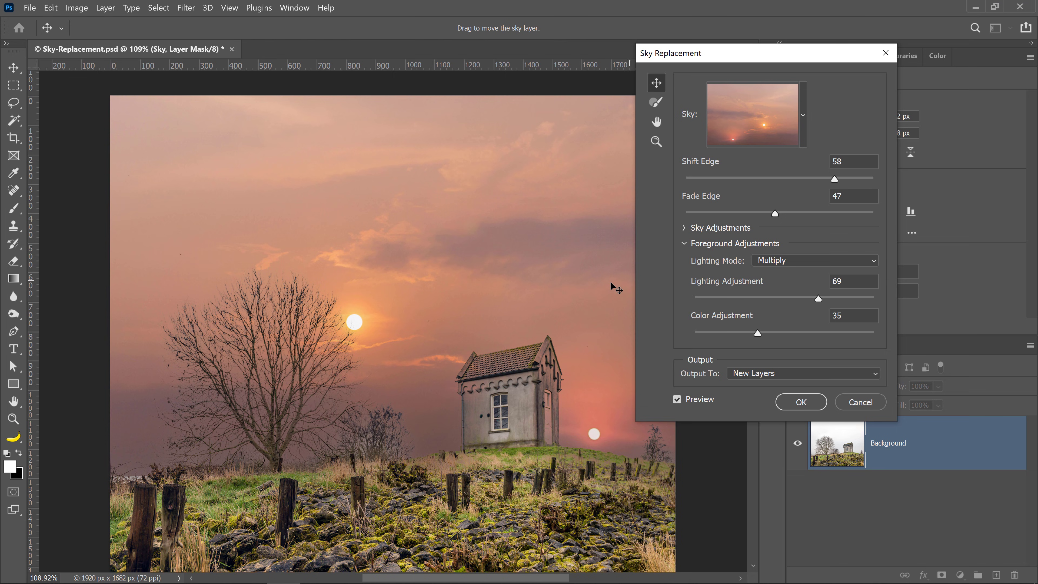
Nudge the sky slightly downward and set the foreground Color Adjustment to 91
drag(601, 259, 599, 266)
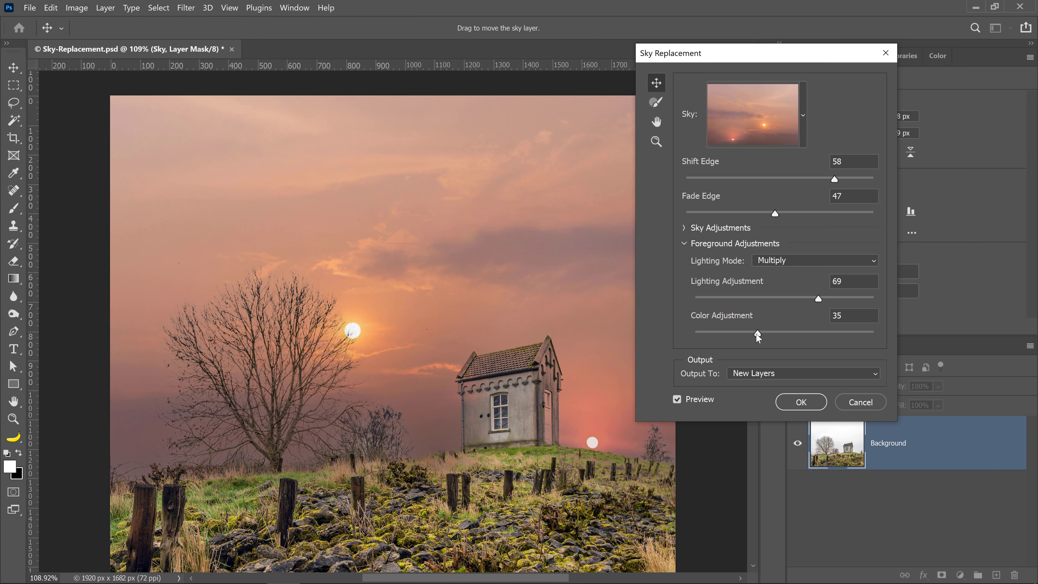
drag(757, 333, 859, 341)
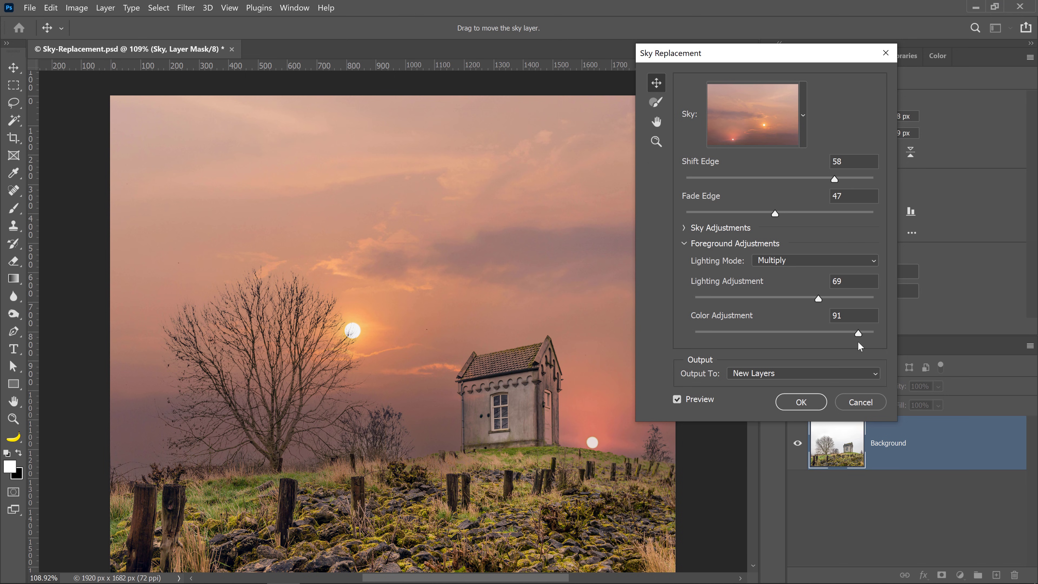
Apply the Alien Sky replacement as new layers, then collapse and hide its Sky Replacement Group
click(801, 401)
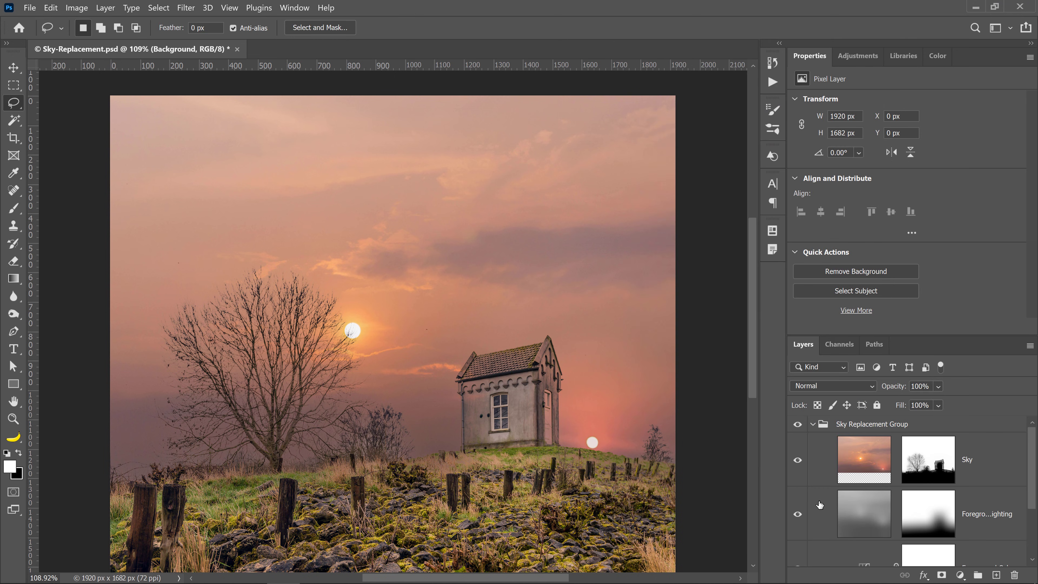
click(812, 424)
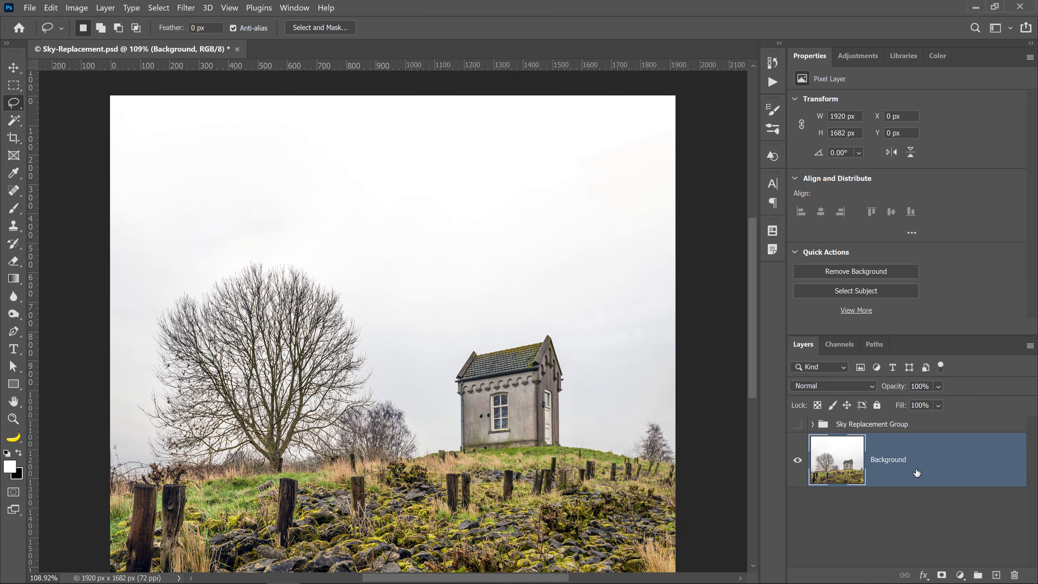
Add a Color Lookup adjustment layer above the Background using the NightFromDay.CUBE 3D LUT
click(961, 576)
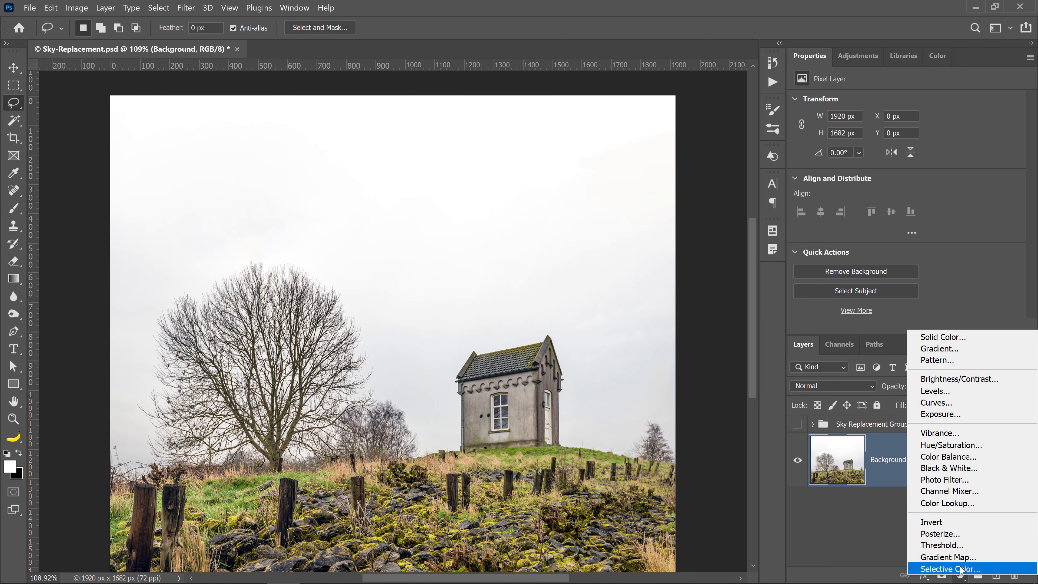
click(986, 504)
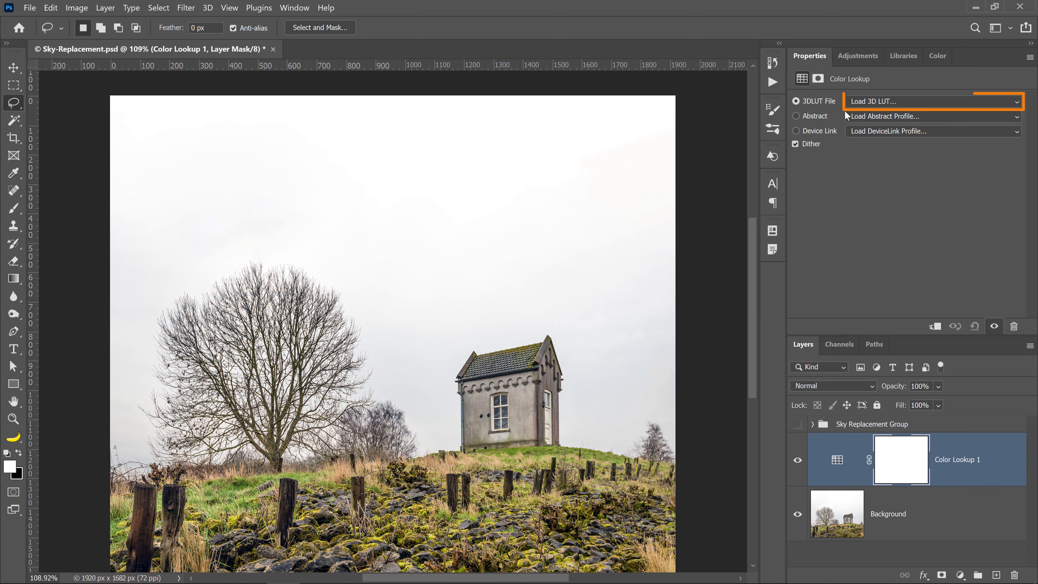
click(881, 102)
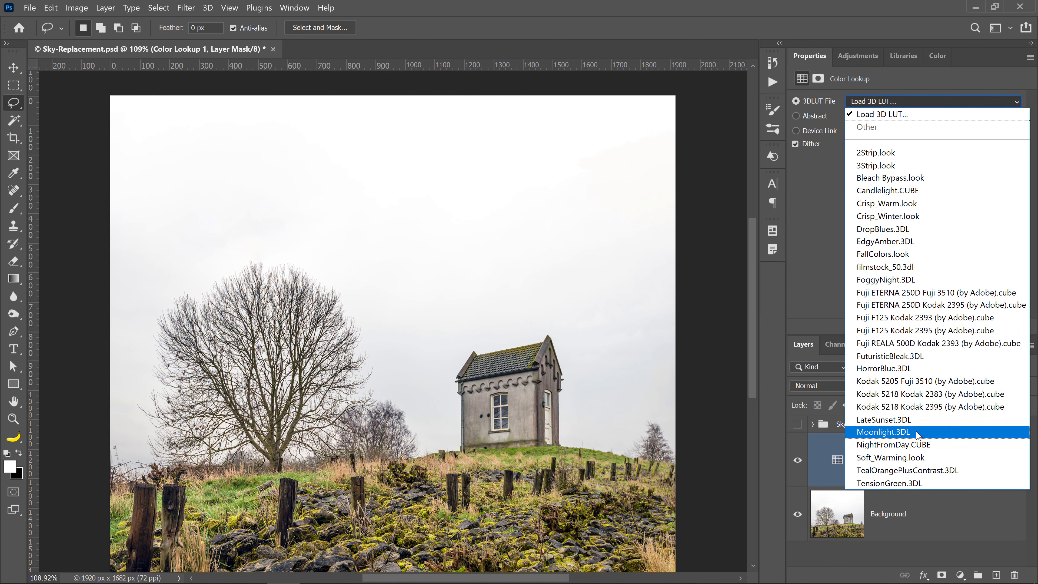
click(919, 445)
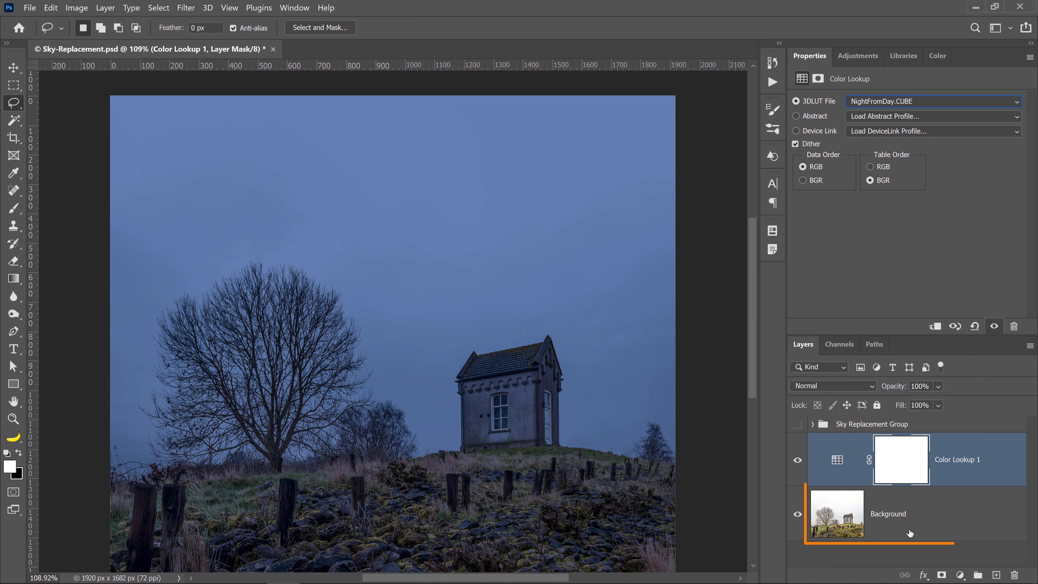
Add a Hue/Saturation adjustment directly above the Background layer with Saturation set to -62
click(836, 521)
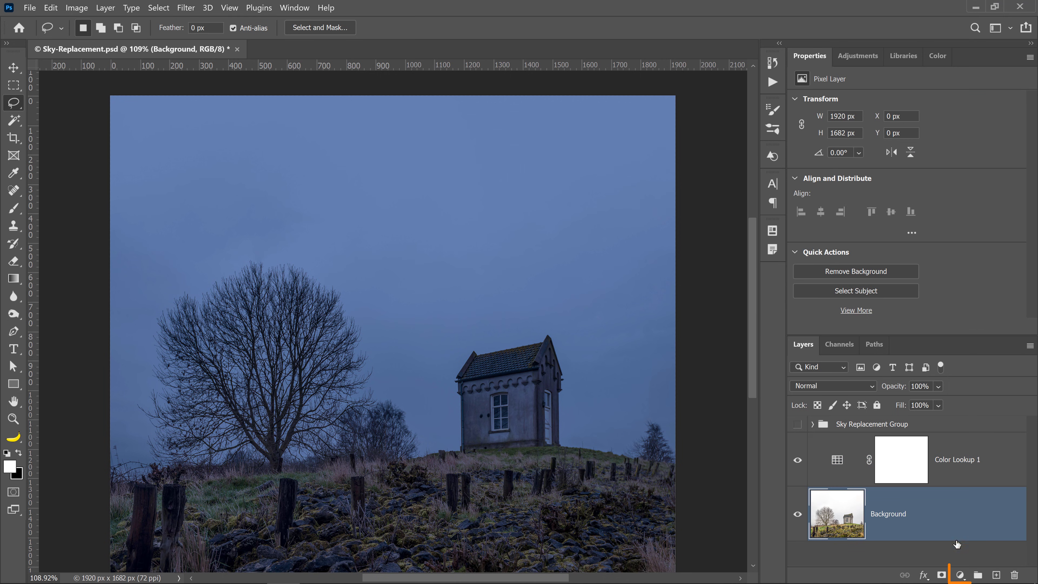
click(961, 576)
click(950, 443)
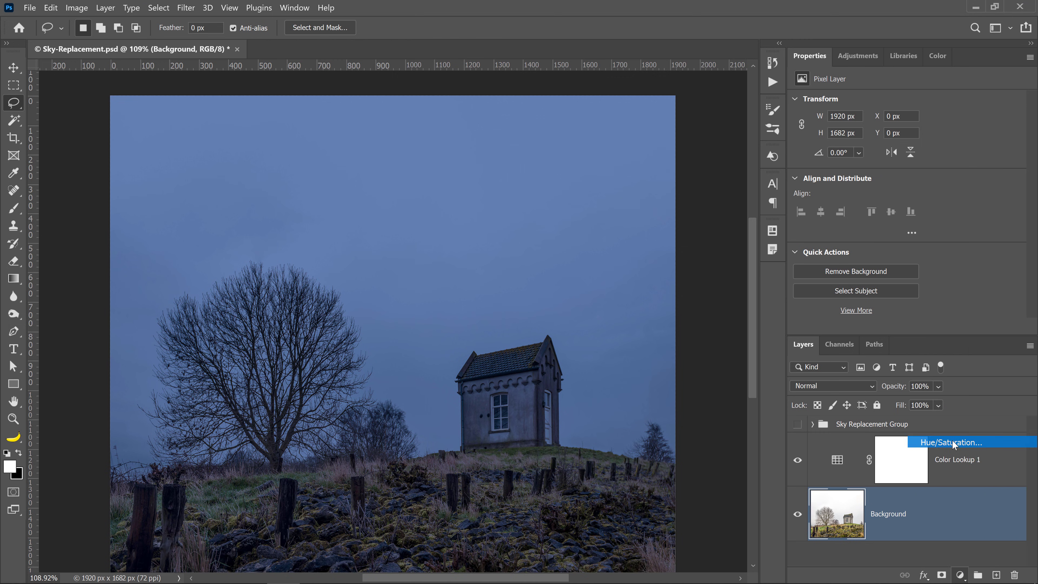
drag(906, 179, 841, 168)
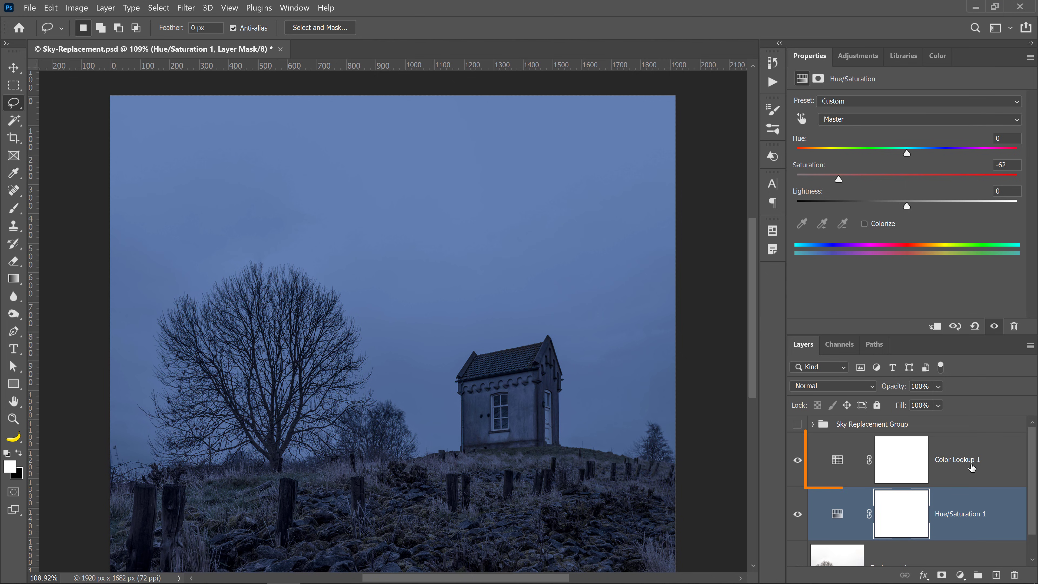
Add a Curves adjustment above the Color Lookup layer and pull the lower part of the curve down to darken the image
click(957, 469)
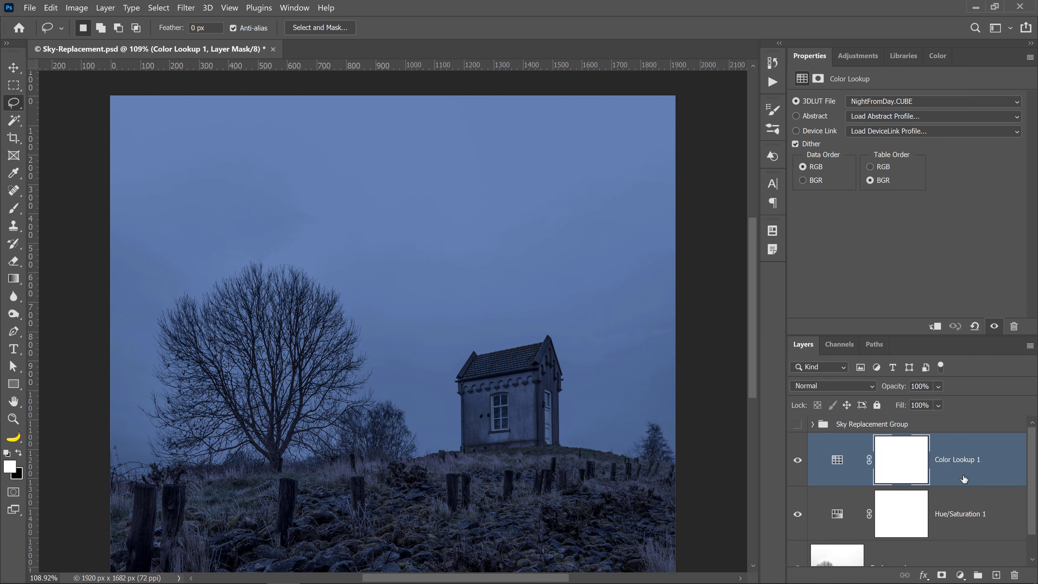
click(960, 575)
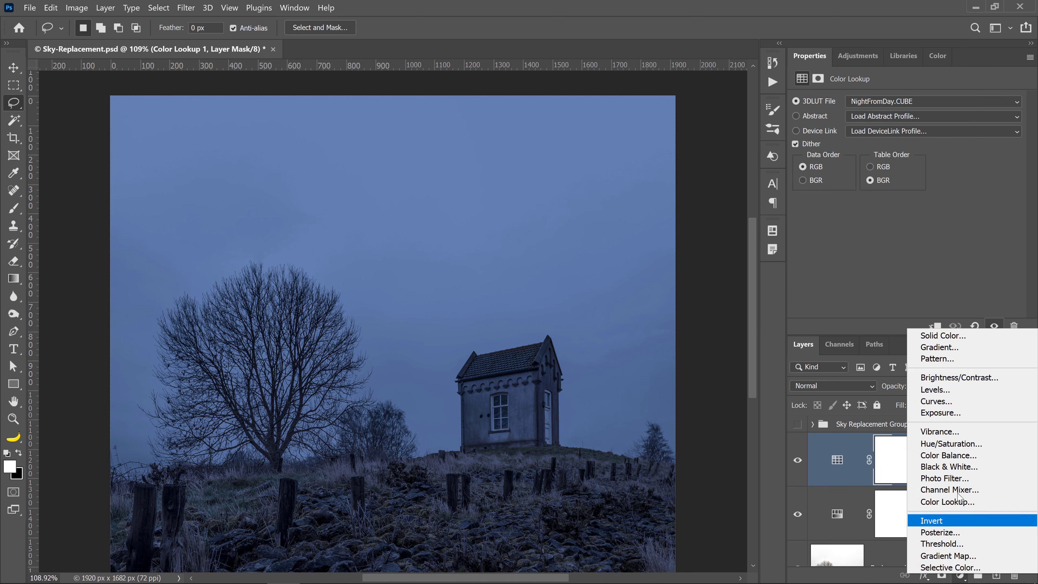
click(944, 402)
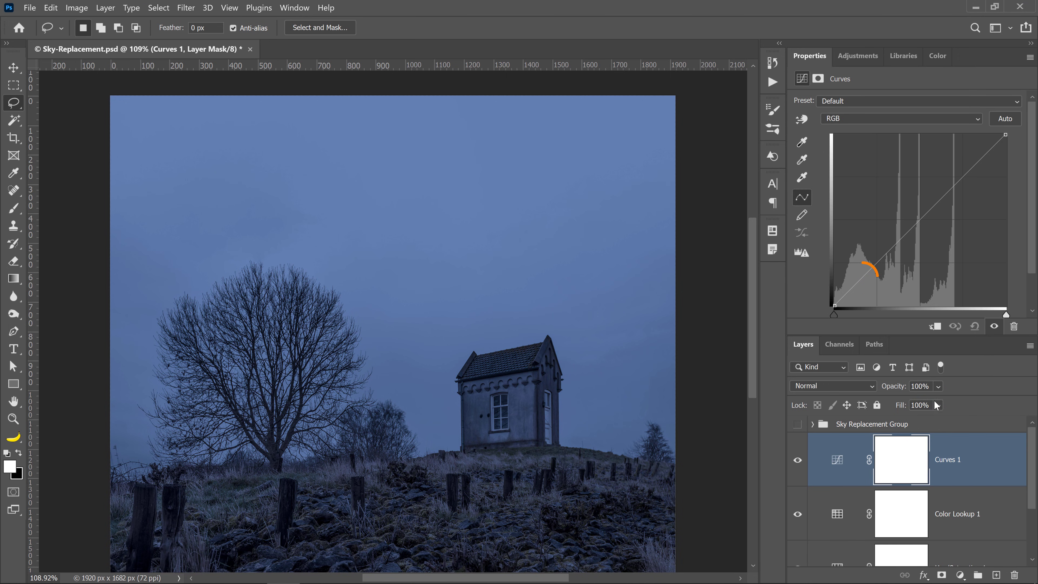
drag(862, 278, 872, 287)
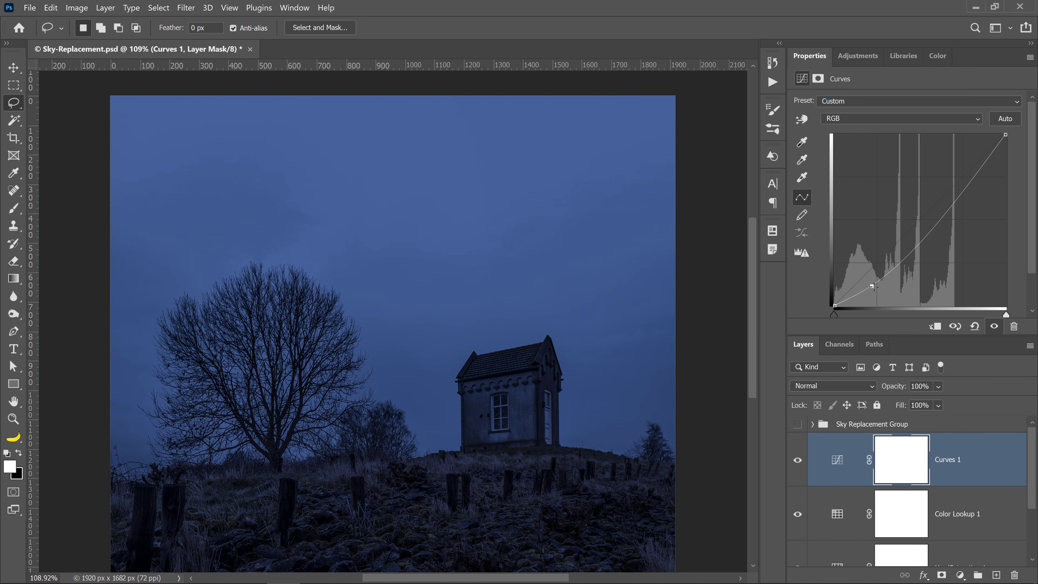
drag(1006, 137, 1011, 146)
click(873, 286)
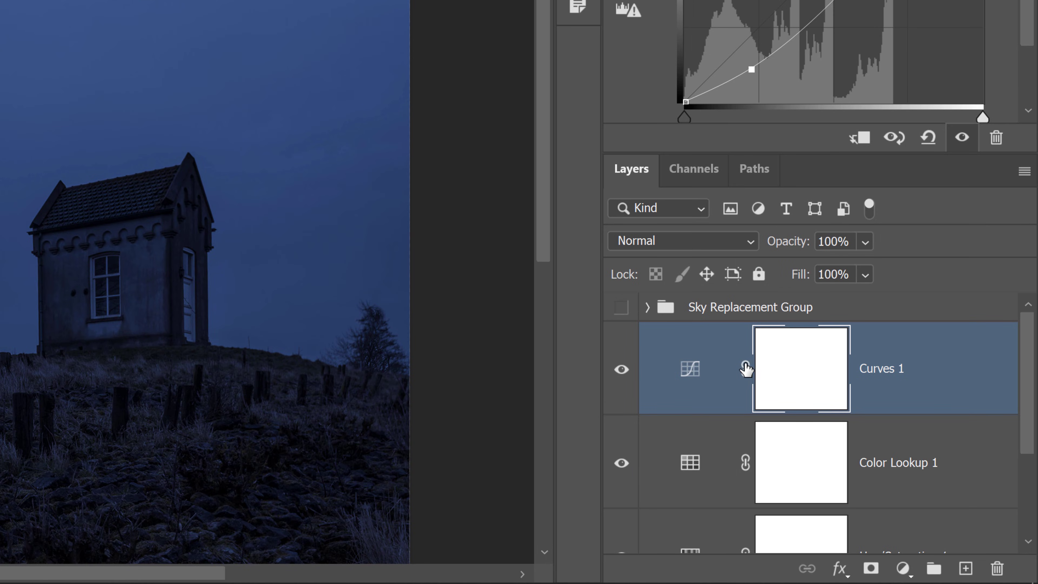
Group the Curves, Color Lookup and Hue/Saturation adjustment layers and name the group Night Effect
scroll(676, 392, down, 3)
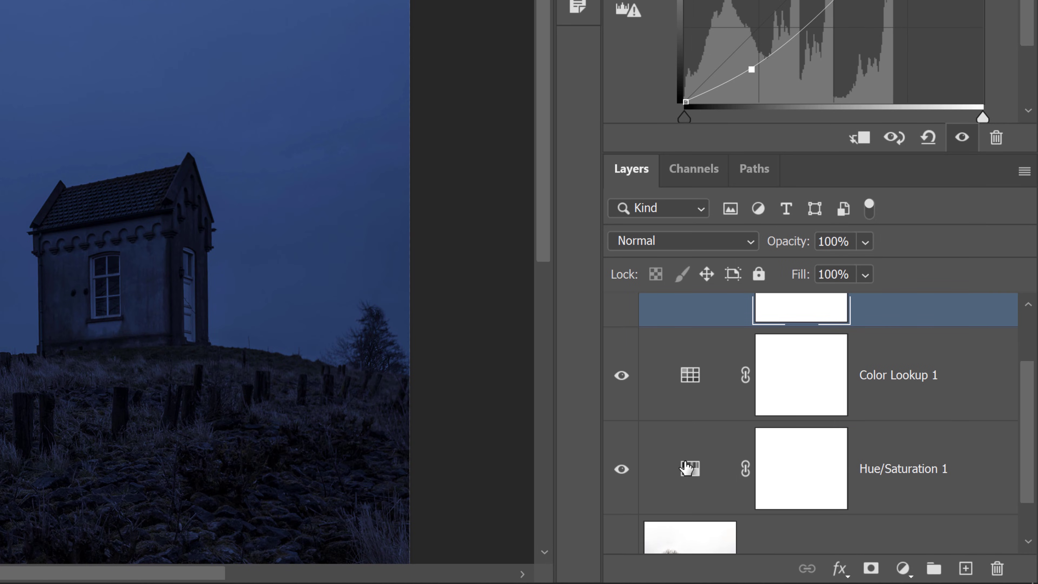
shift+click(685, 469)
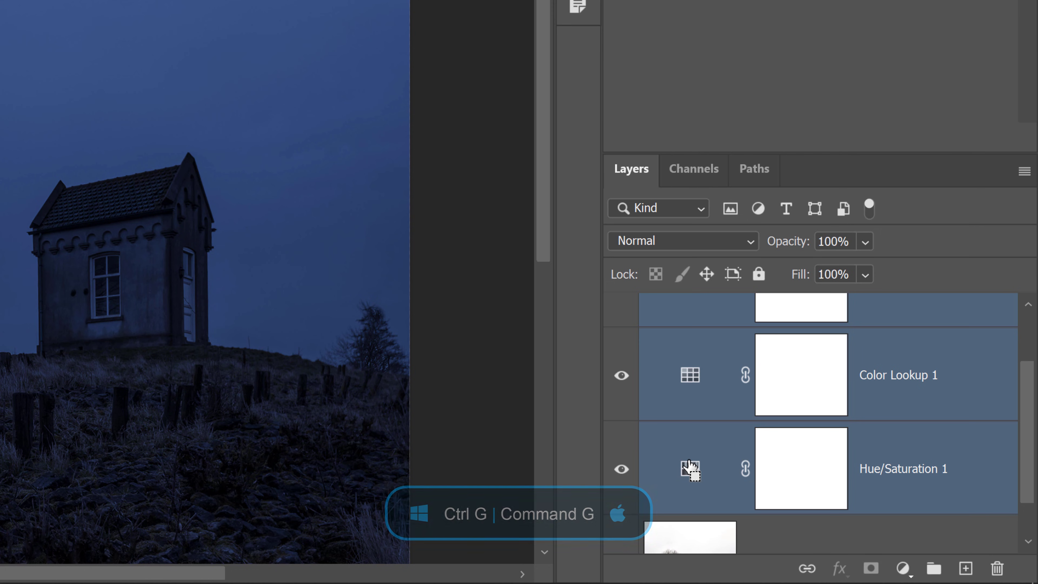
key(ctrl+g)
double_click(708, 335)
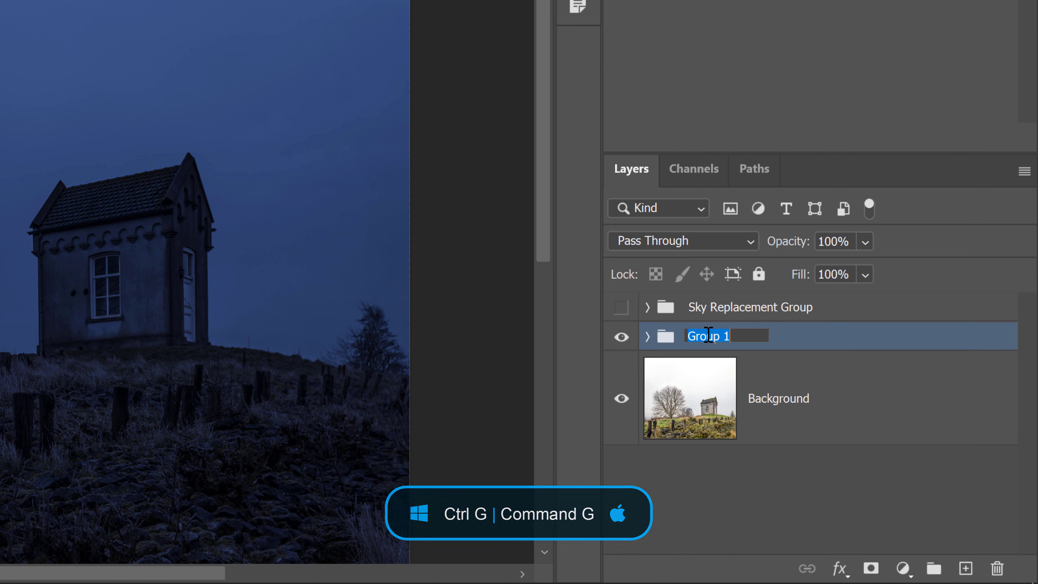
key(BackSpace)
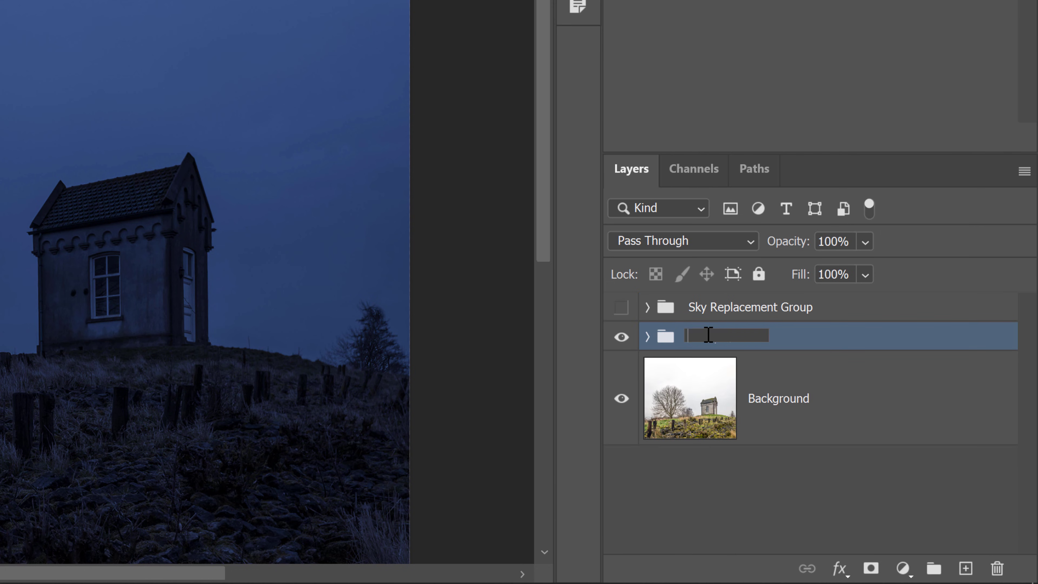
text(Night Effect)
key(Return)
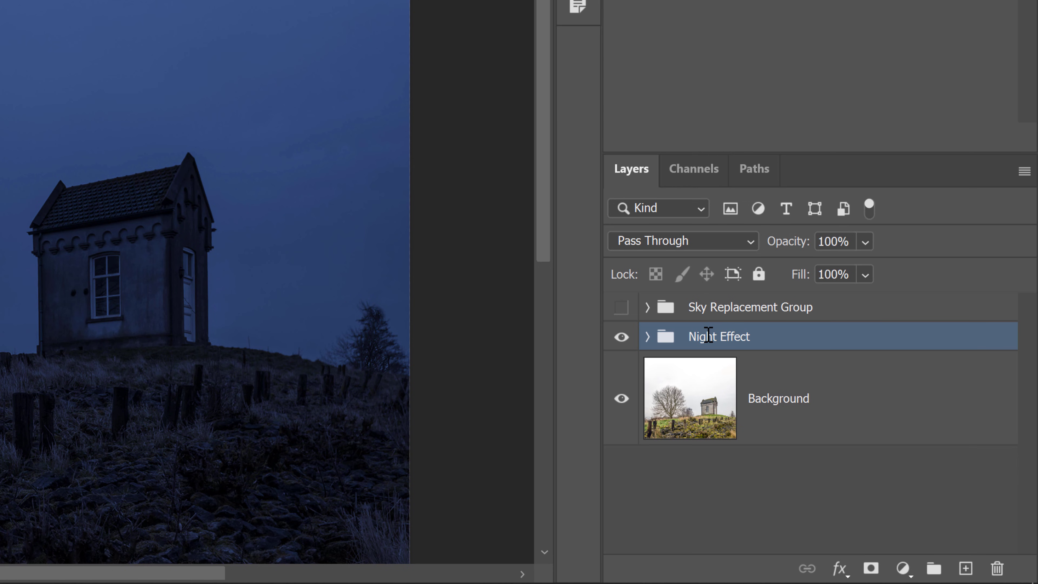
Hide the Night Effect group and start a Sky Replacement on the Background layer with the Night Sky preset
click(795, 403)
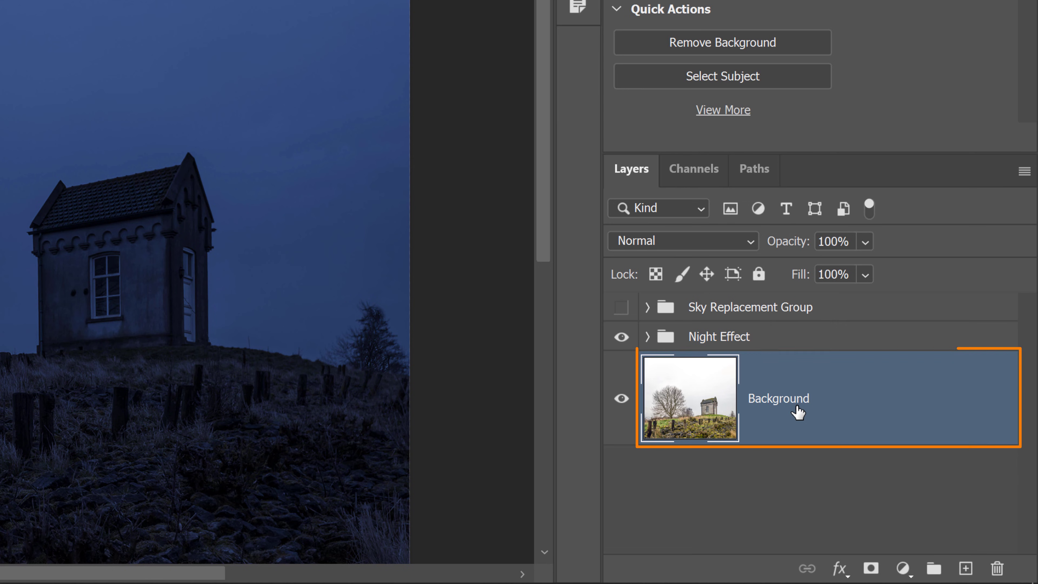
click(620, 336)
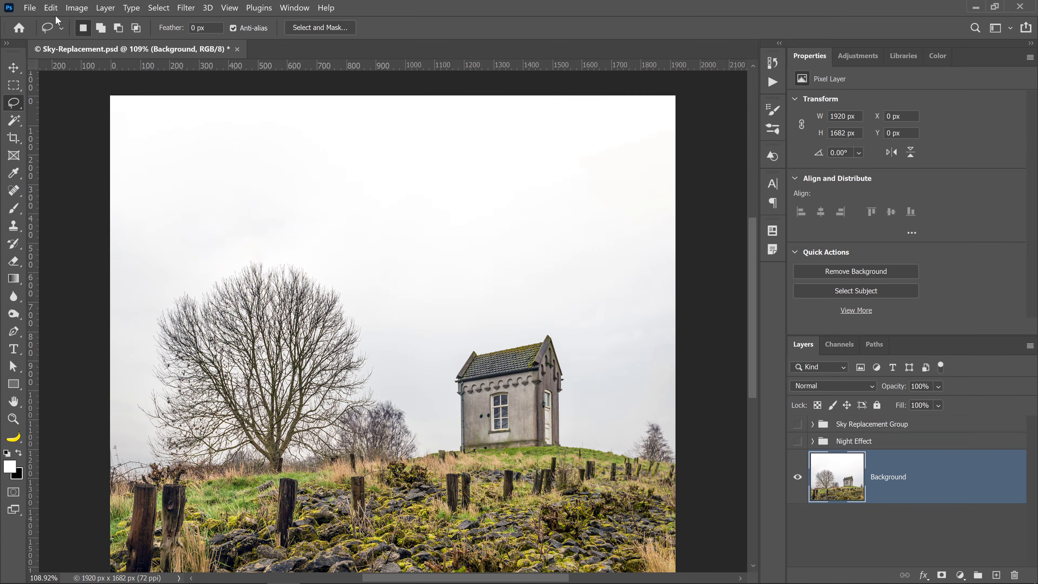
click(50, 7)
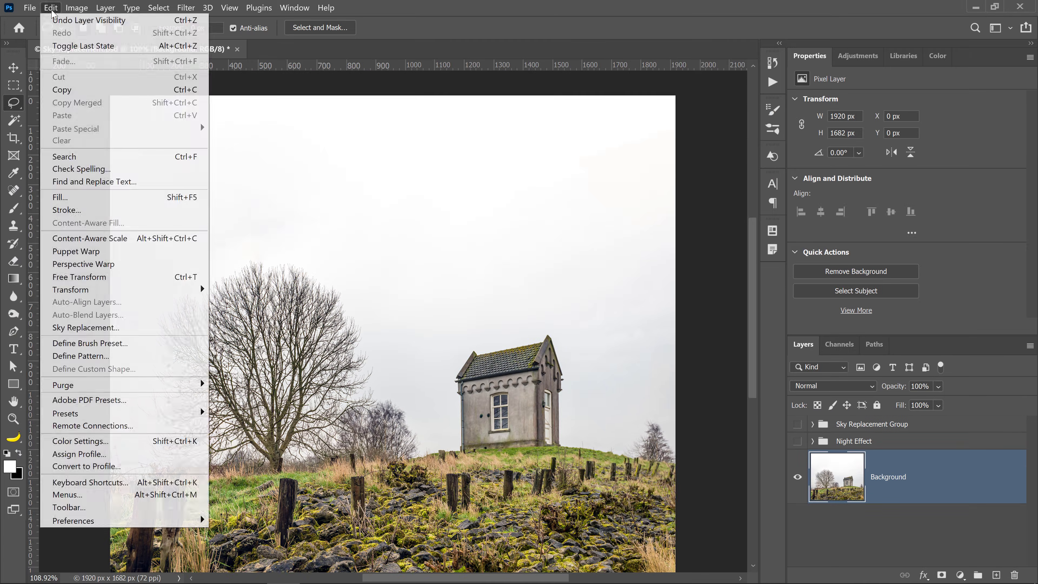
click(99, 327)
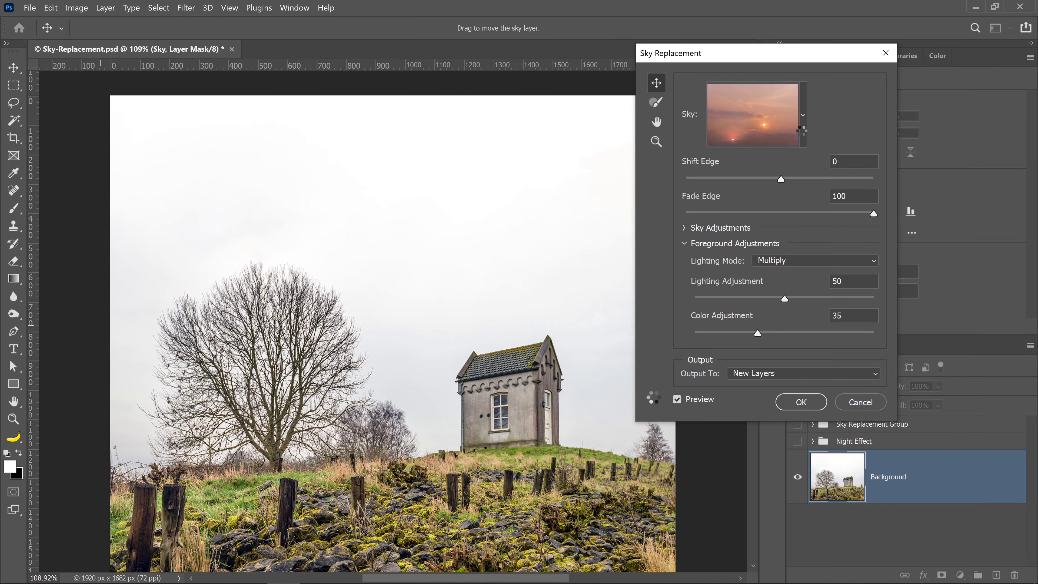
click(803, 115)
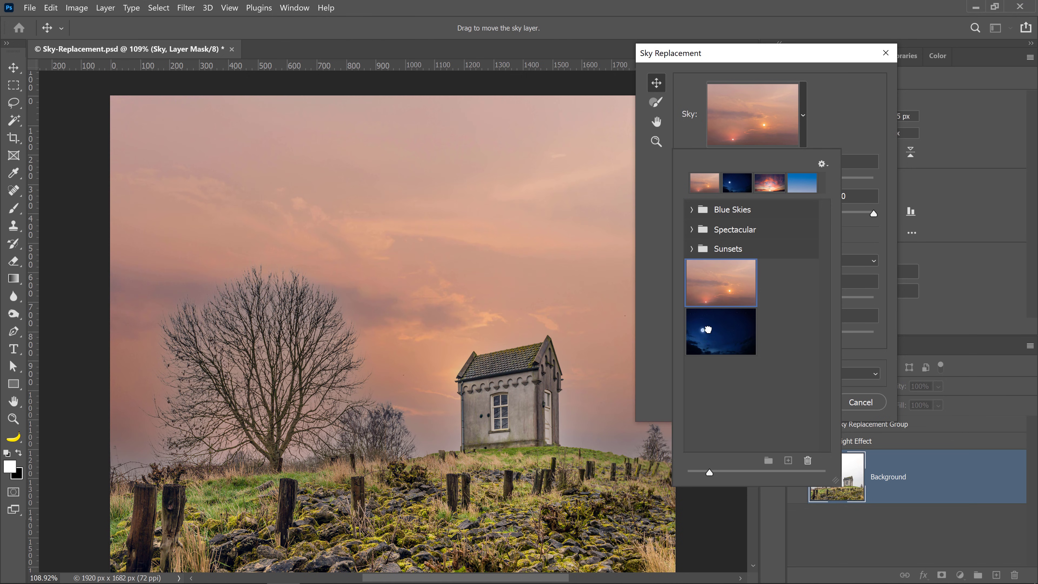
click(719, 331)
click(662, 290)
Set the night sky's Shift Edge to 51 and Fade Edge to 18
click(781, 180)
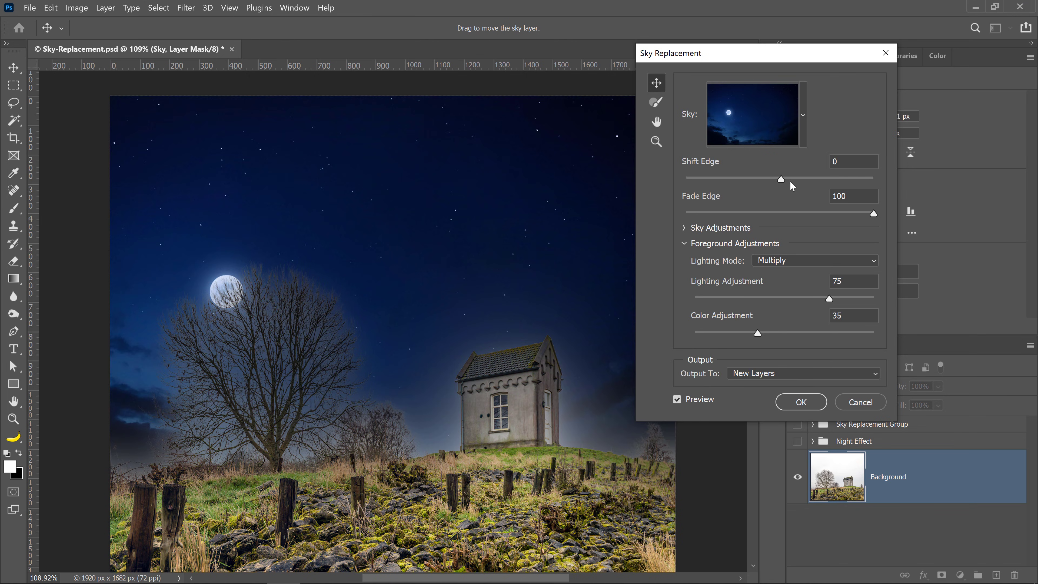
click(873, 214)
drag(834, 218, 719, 215)
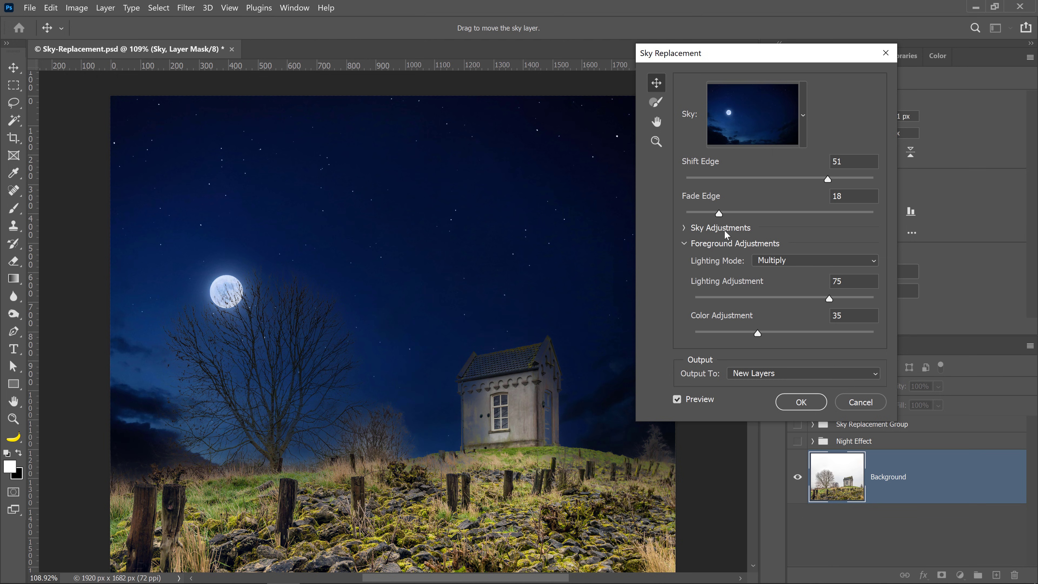
Use the Sky Brush to extend the sky over the bushes beside the tree and subtract it from the house
click(655, 102)
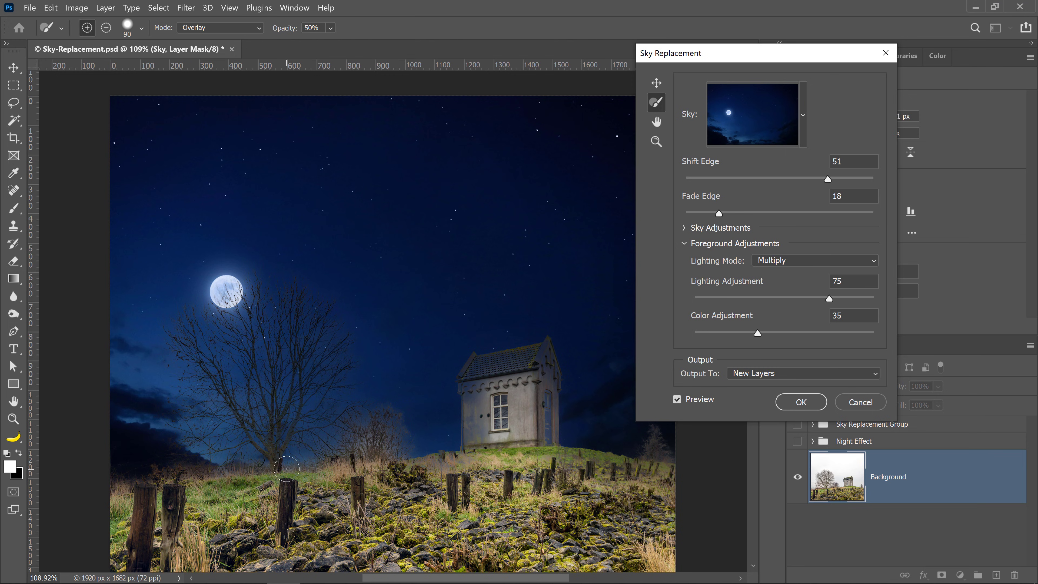
mouse_move(392, 428)
mouse_down()
mouse_move(367, 450)
mouse_move(382, 431)
mouse_move(407, 437)
mouse_up()
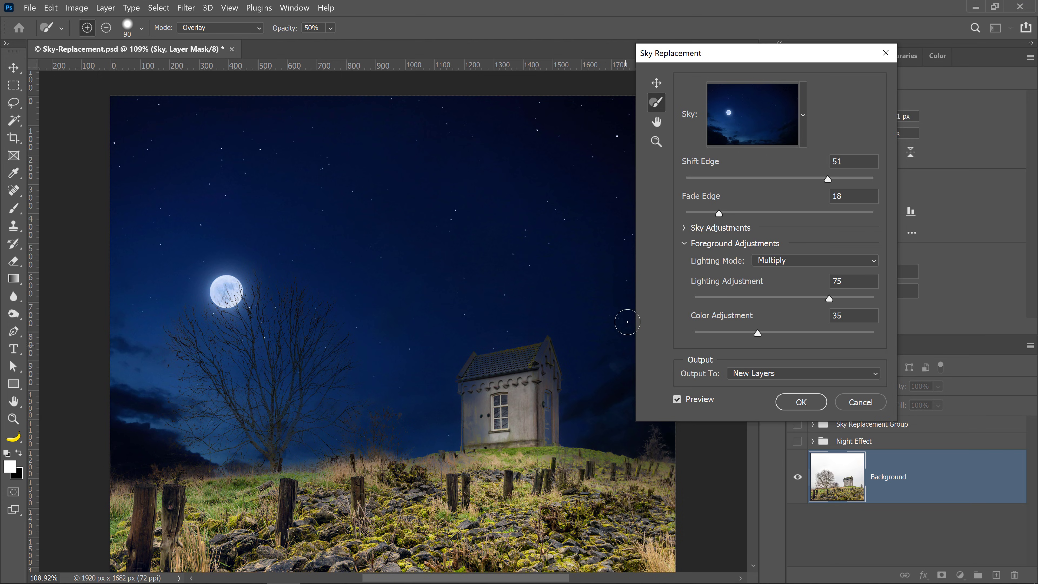
click(106, 27)
mouse_move(548, 417)
mouse_down()
mouse_move(547, 394)
mouse_move(540, 430)
mouse_move(537, 376)
mouse_move(541, 447)
mouse_move(540, 363)
mouse_move(483, 369)
mouse_move(475, 410)
mouse_up()
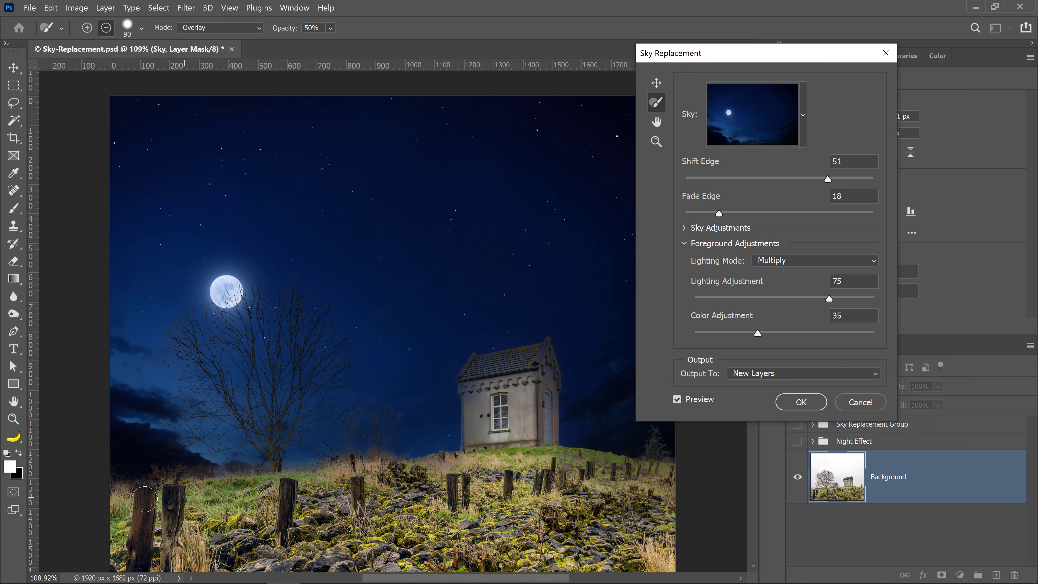
mouse_move(549, 463)
mouse_down()
mouse_move(537, 387)
mouse_move(538, 460)
mouse_move(536, 376)
mouse_move(545, 440)
mouse_up()
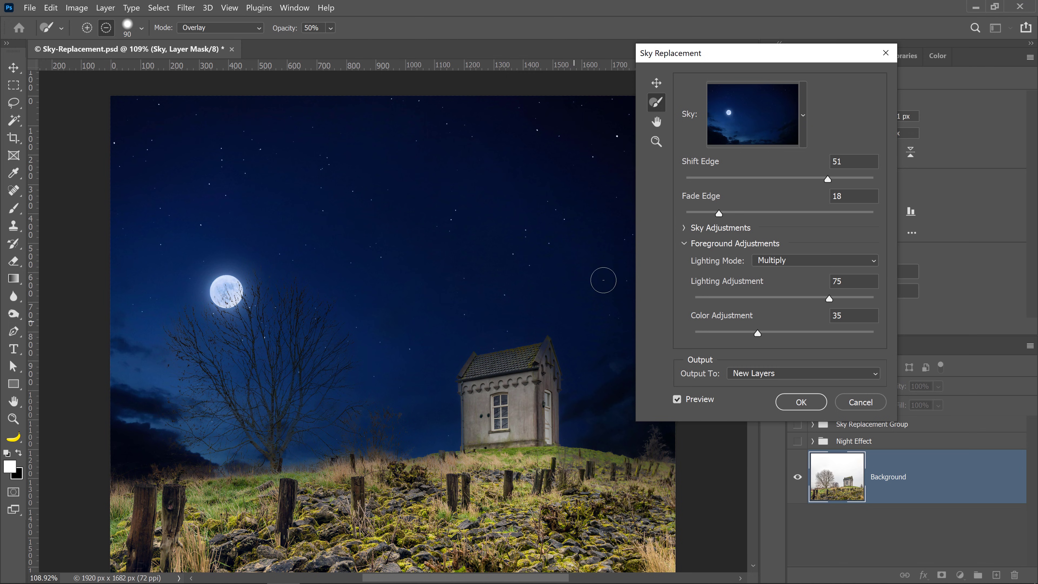
Flip the sky, set its Brightness to 6 and Temperature to -6, and move the moon to just above the house
click(684, 228)
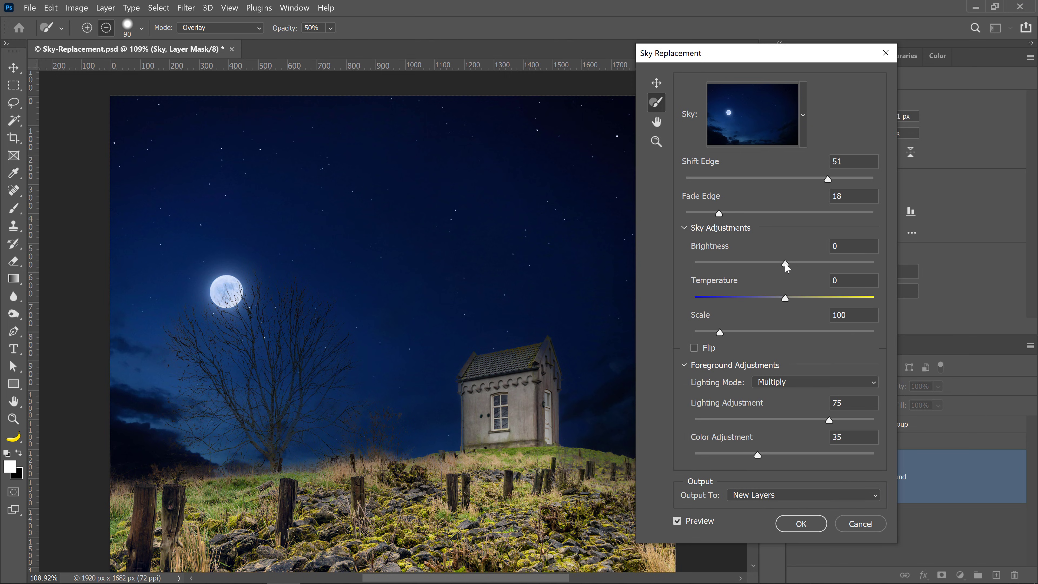
drag(784, 298, 779, 300)
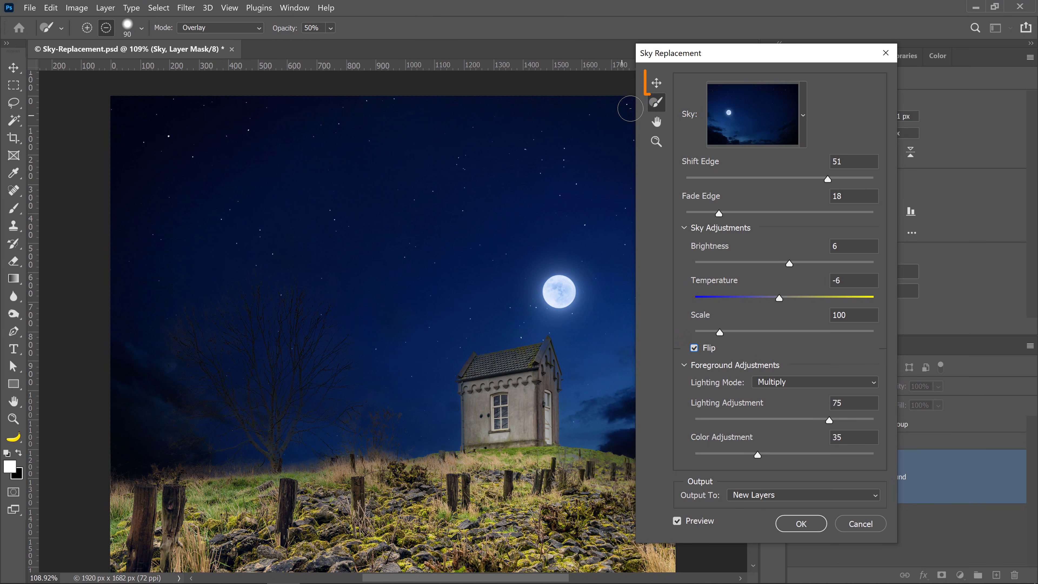
click(656, 83)
drag(592, 180, 543, 167)
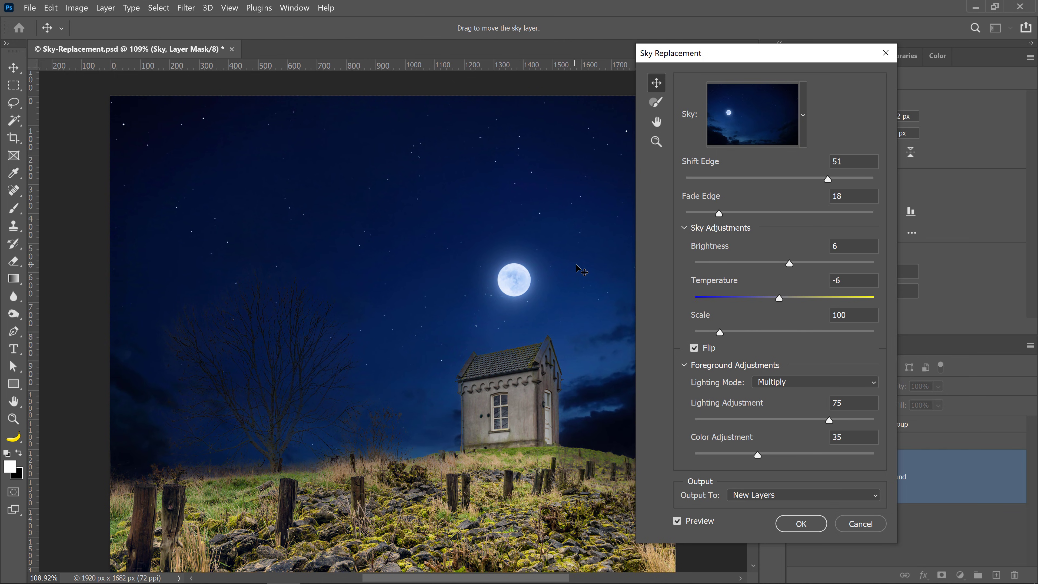
Set the foreground Color Adjustment to 100 and Lighting Adjustment to 89, and apply the sky replacement as new layers
click(757, 454)
drag(827, 419, 848, 421)
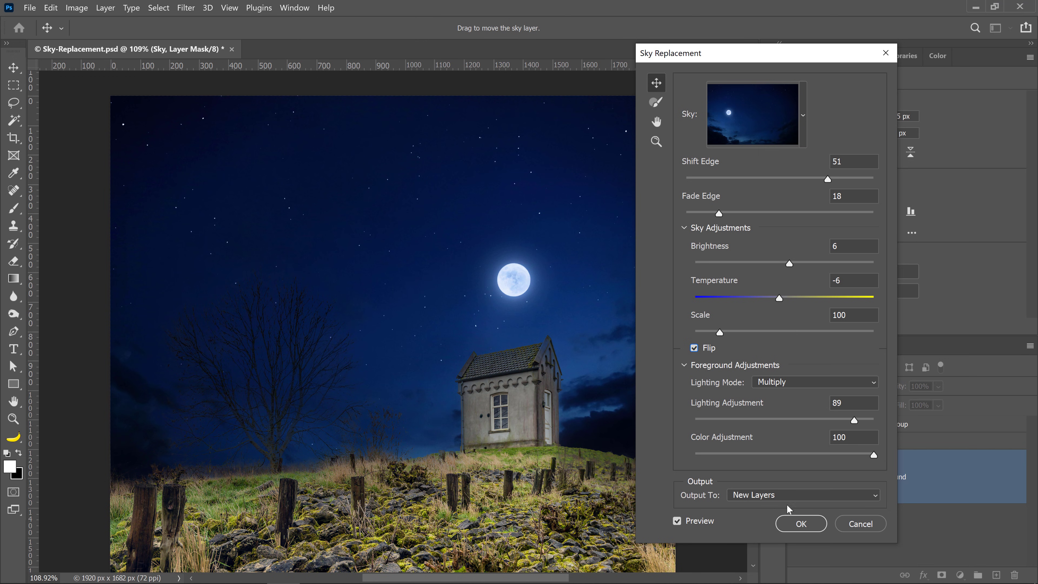
click(801, 524)
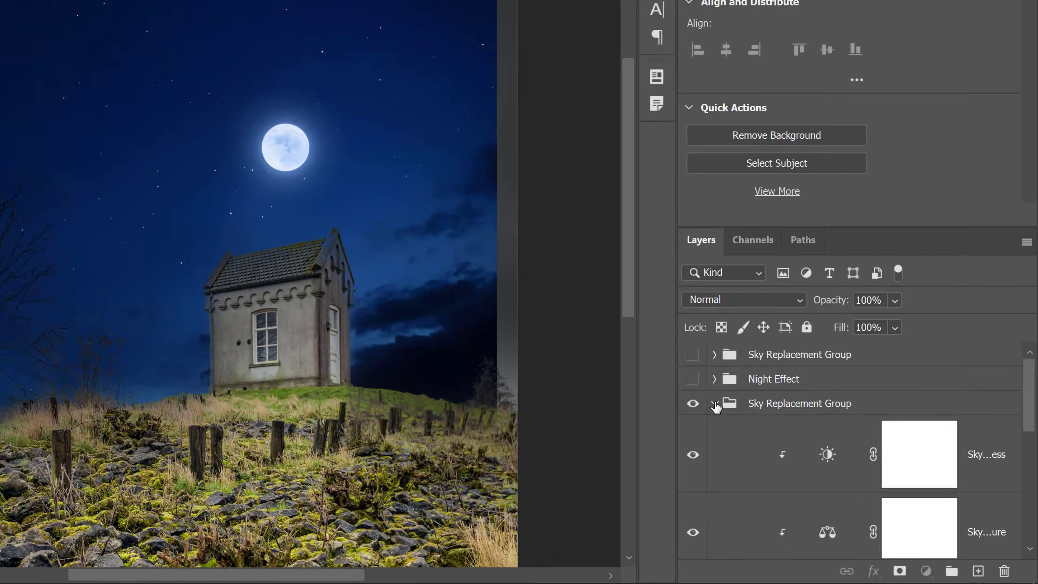
Collapse the visible sky group, move the Night Effect group directly beneath it, and make Night Effect visible
click(812, 458)
drag(601, 308, 616, 377)
click(556, 332)
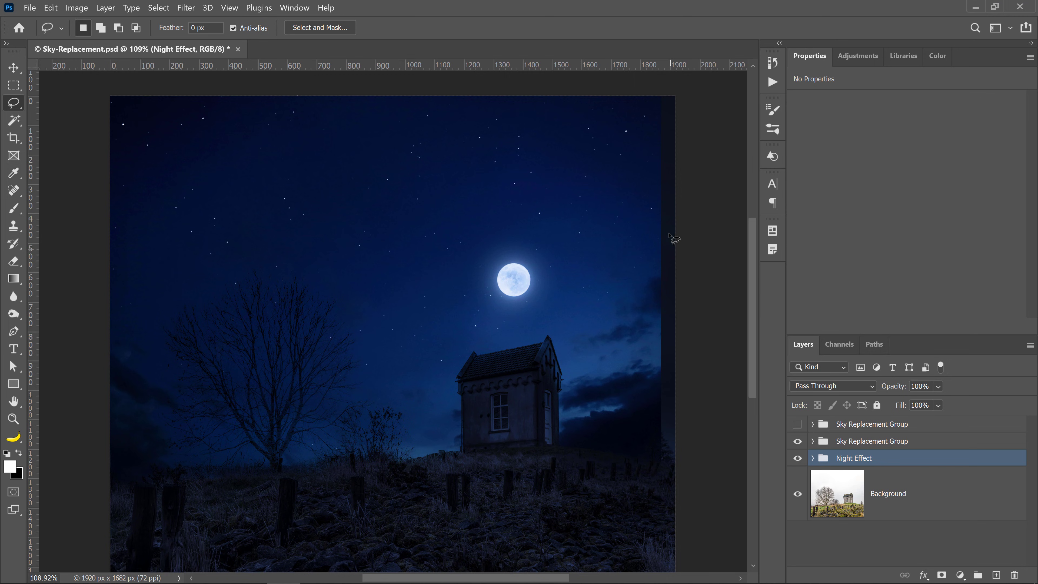
Move the image of the Sky layer horizontally to X -636 px so it covers the photo's right edge
click(812, 441)
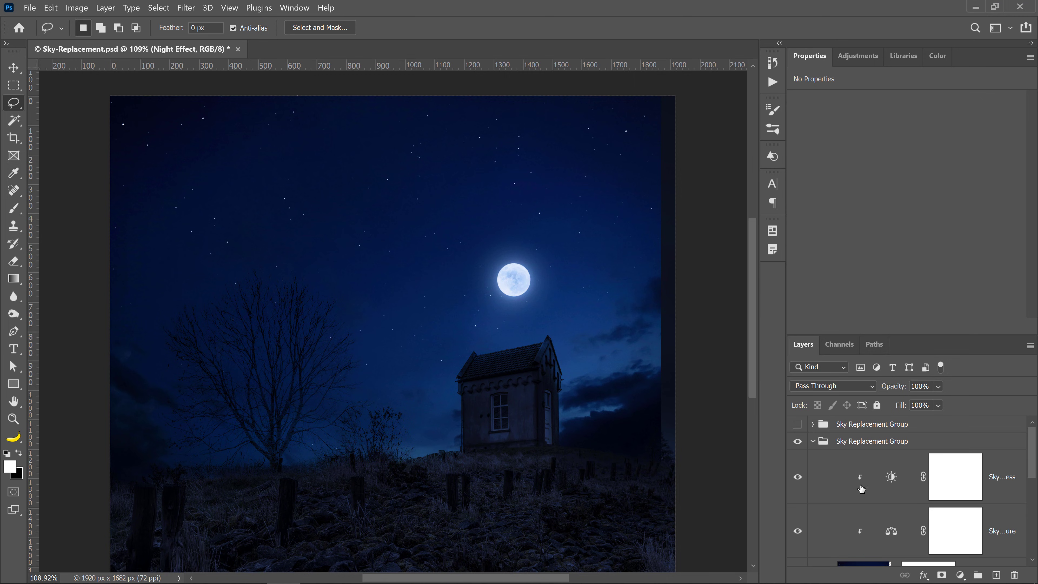
scroll(861, 488, down, 2)
click(867, 531)
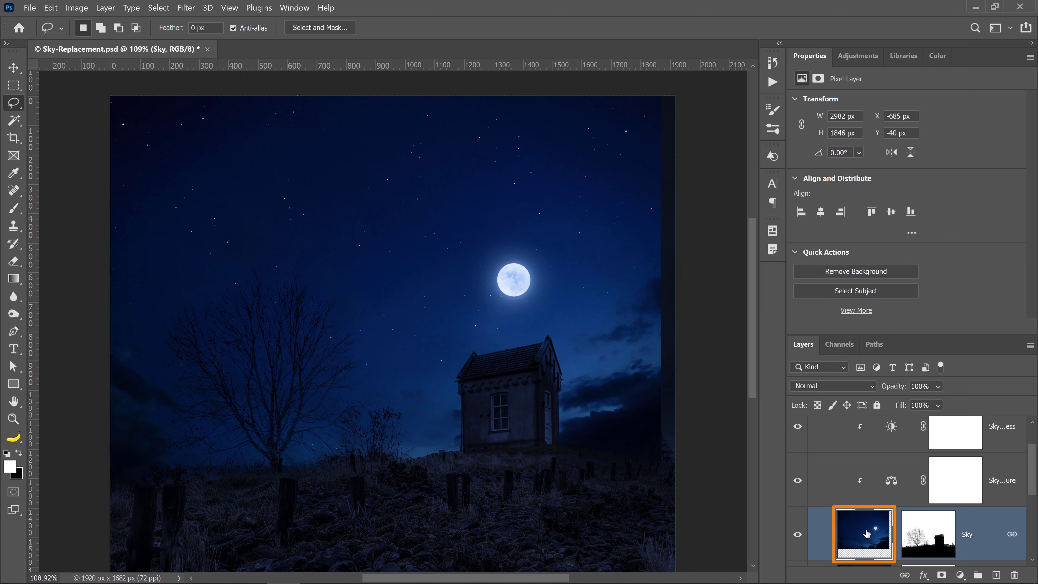
key(v)
drag(370, 190, 382, 190)
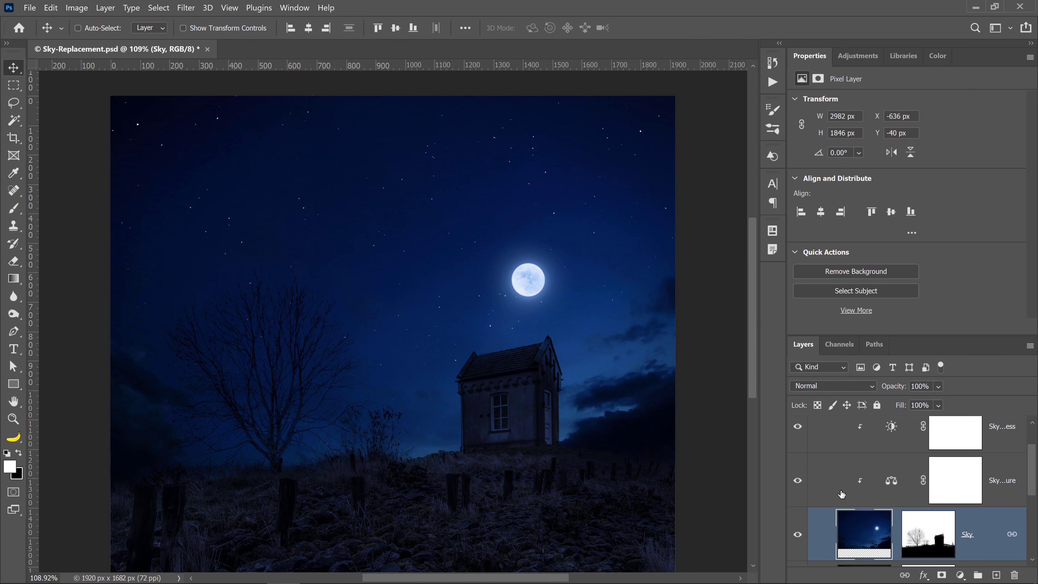
scroll(853, 502, up, 2)
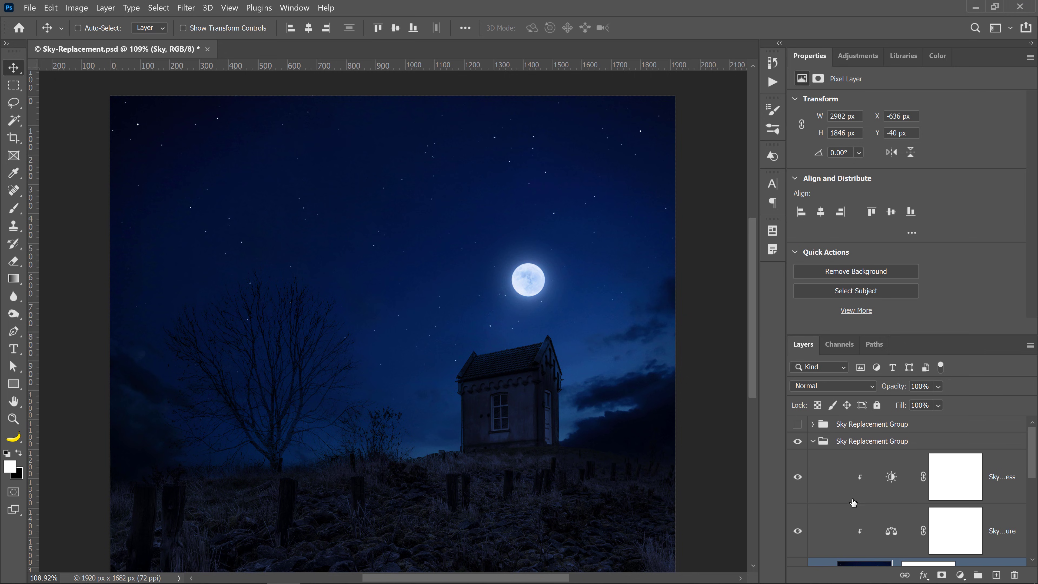
click(813, 441)
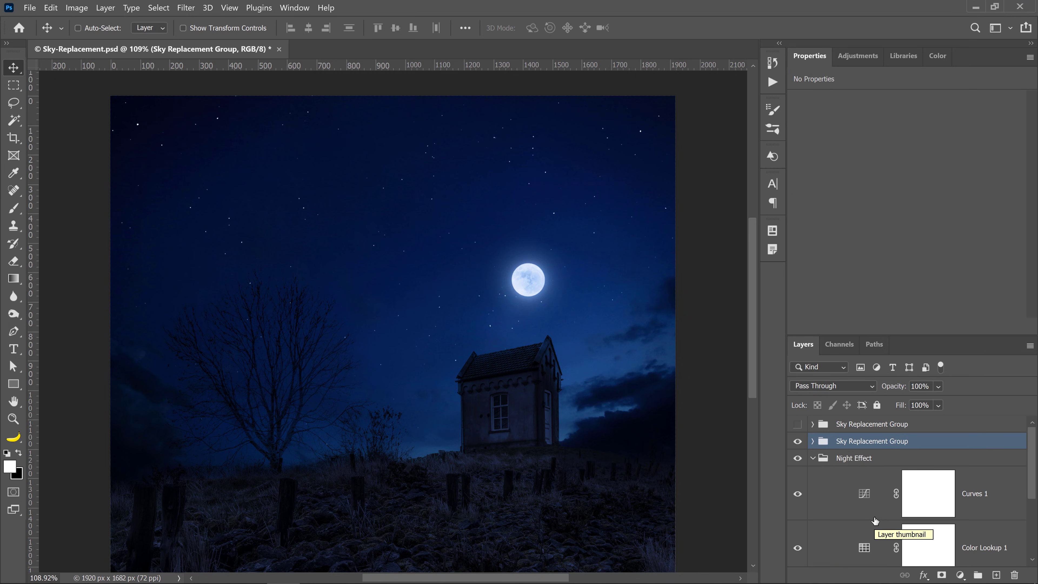
Raise the midtones of the Blue channel slightly in the Night Effect group's Curves 1 adjustment
click(863, 499)
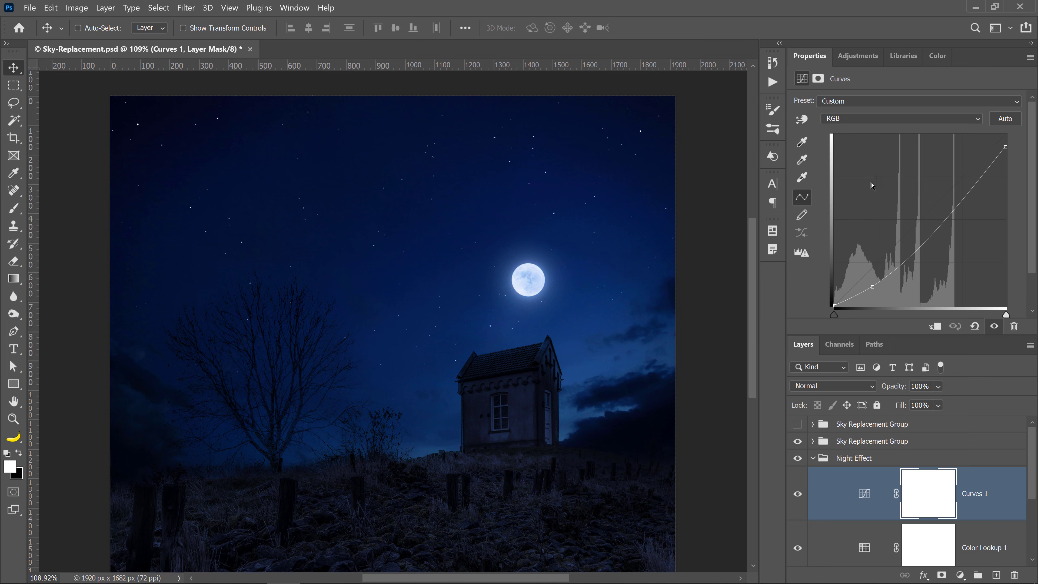
click(874, 119)
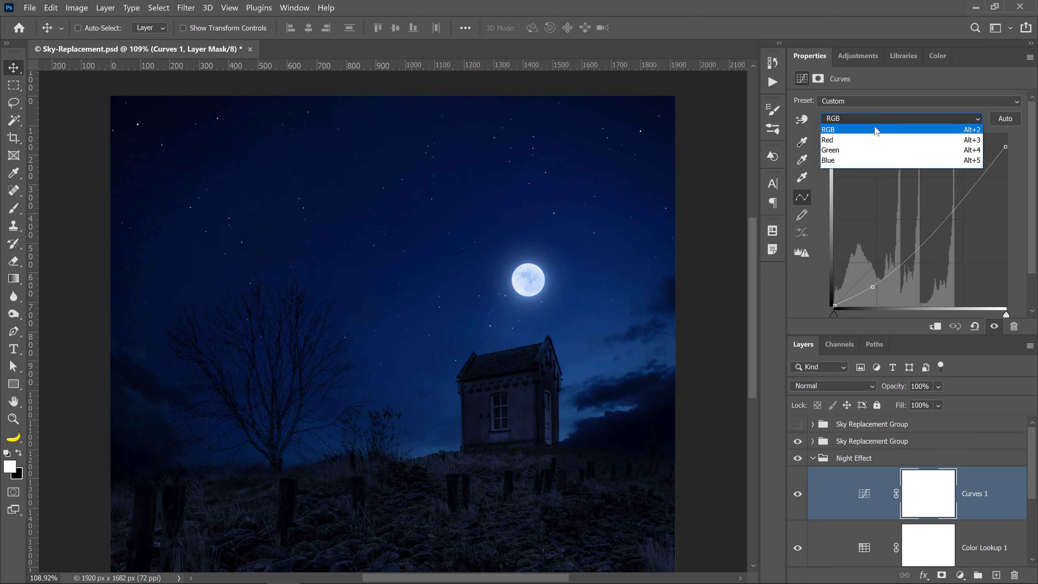
click(876, 160)
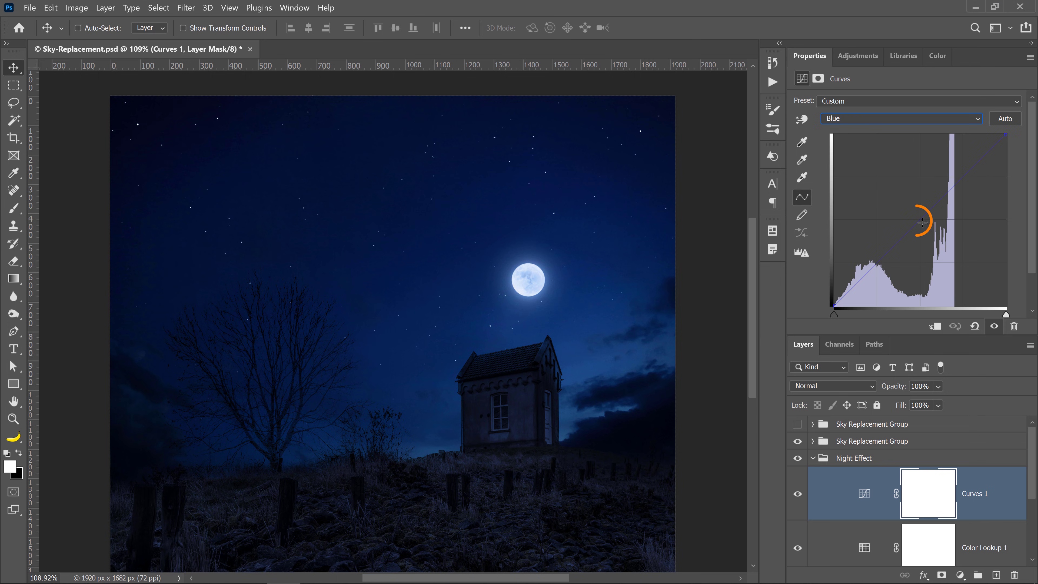
drag(916, 220, 911, 210)
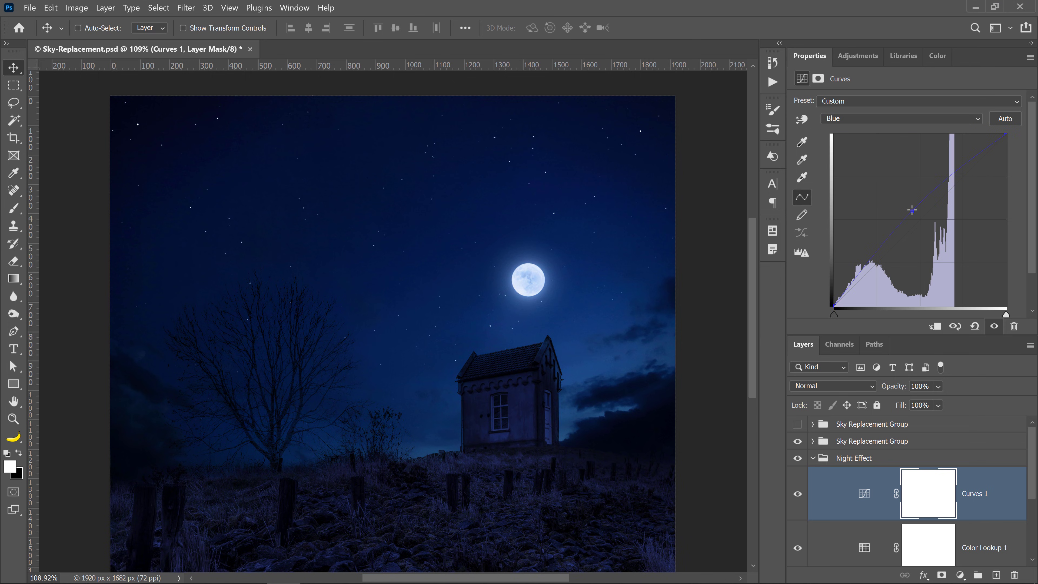
Lower the midtones of the Red channel in Curves 1 and collapse the Night Effect group
click(870, 120)
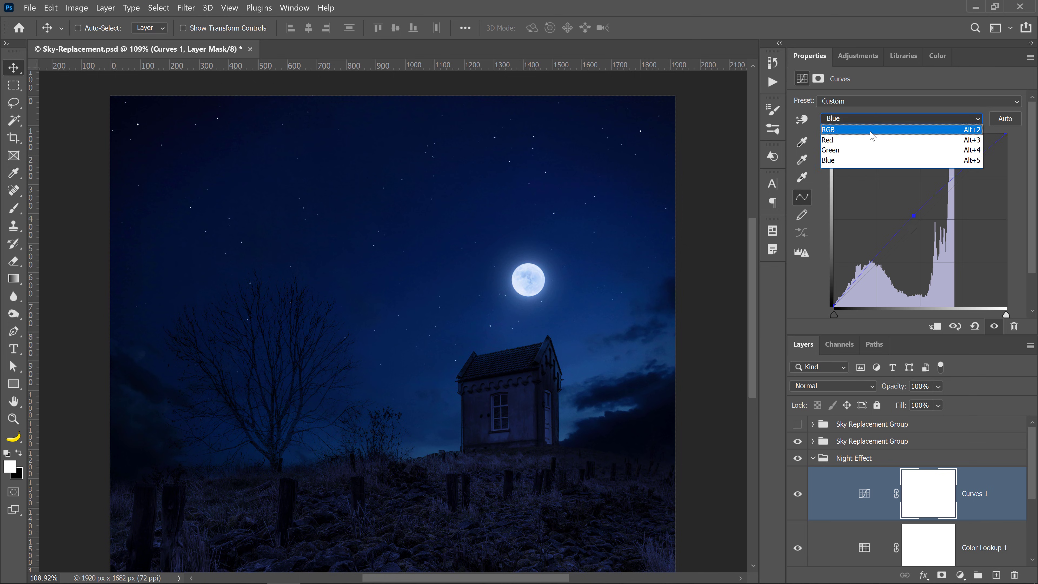
click(874, 138)
drag(913, 226, 919, 237)
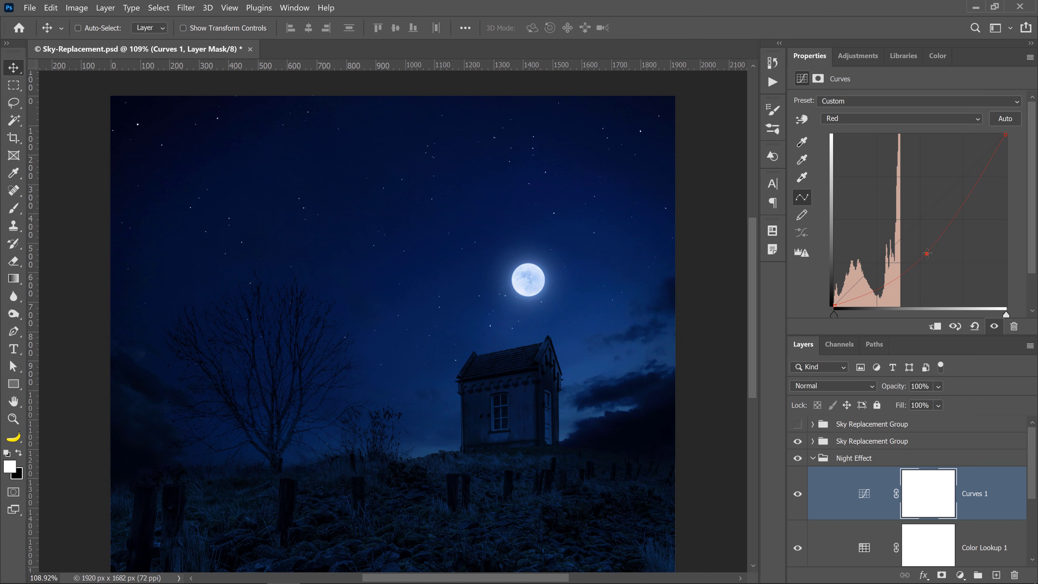
click(813, 458)
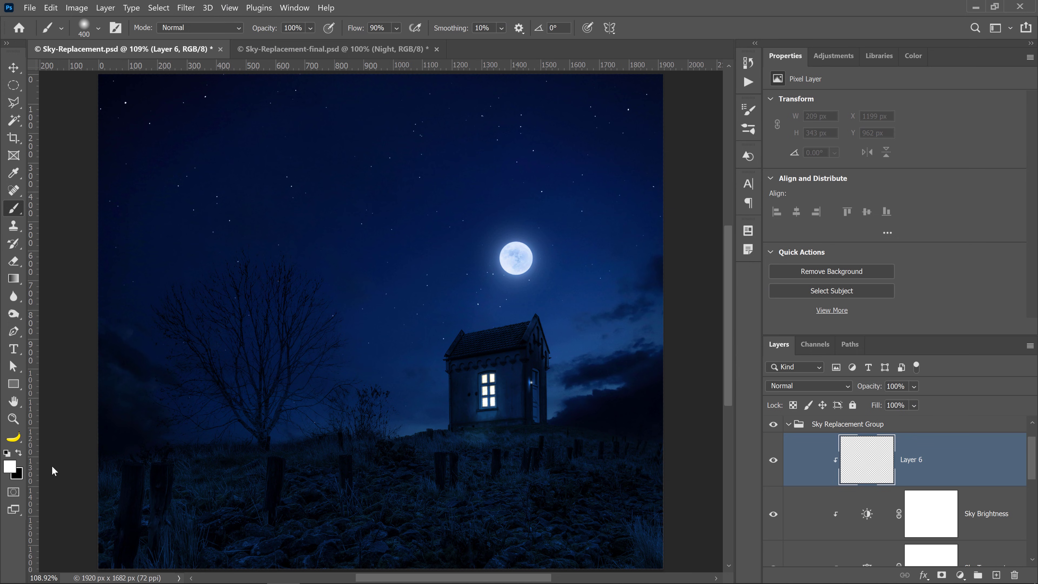
Paint a soft white glow along the horizon on Layer 6 and set its blend mode to Overlay
mouse_move(111, 482)
mouse_down()
mouse_move(107, 498)
mouse_move(430, 484)
mouse_move(663, 491)
mouse_move(370, 482)
mouse_move(81, 515)
mouse_up()
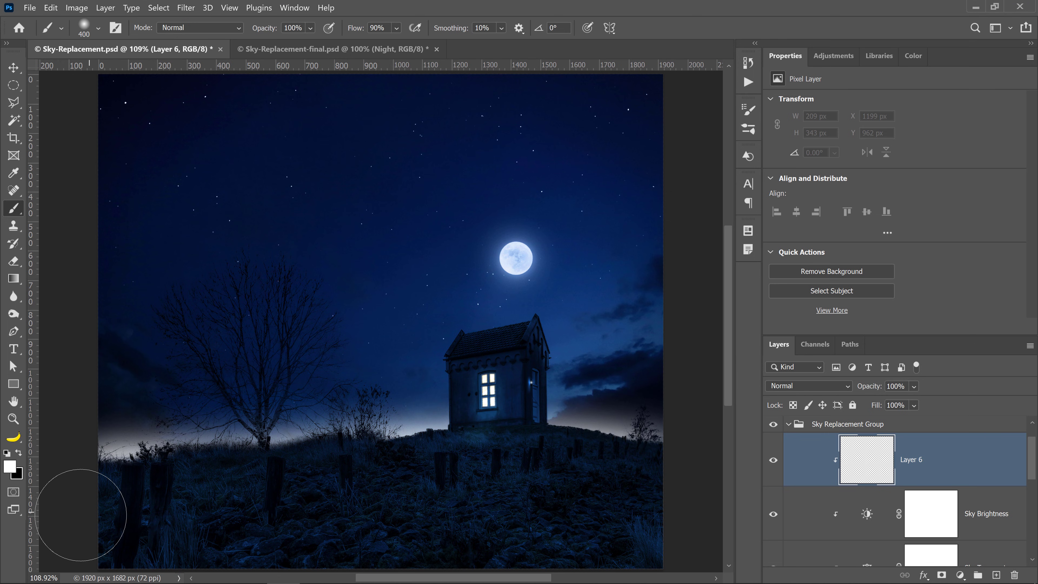
click(803, 385)
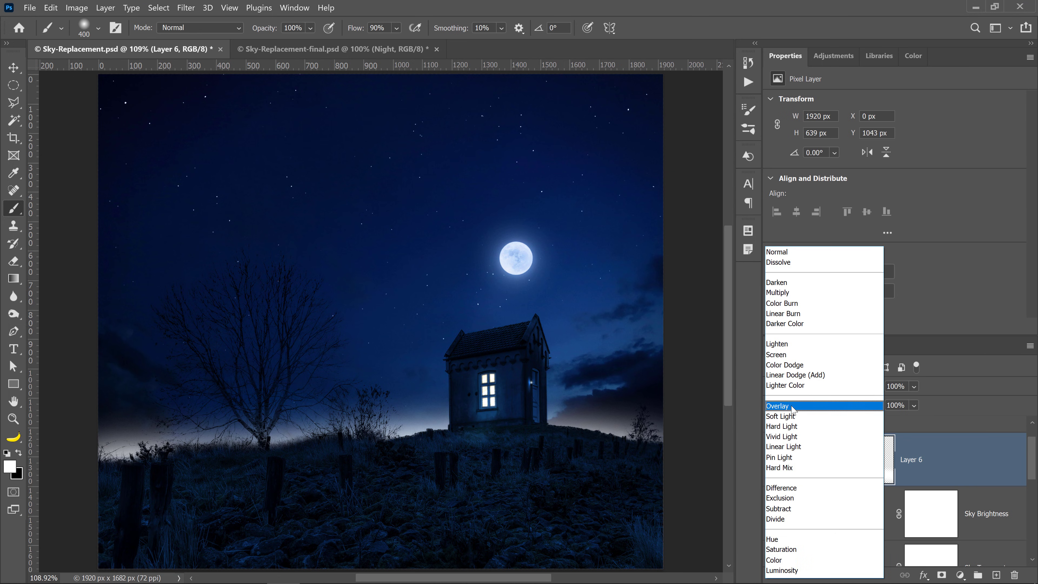
click(792, 407)
click(771, 464)
click(771, 464)
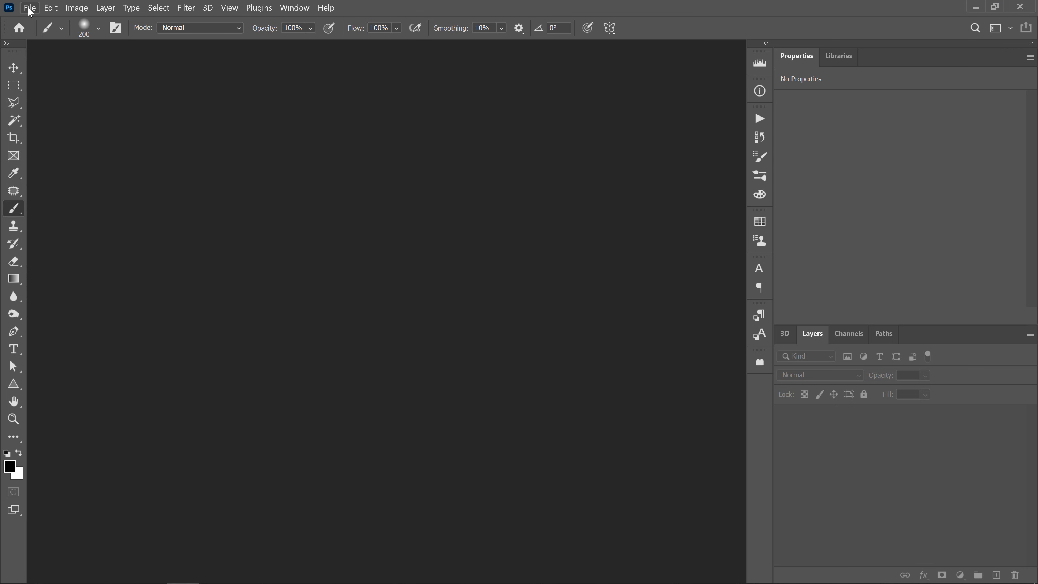
Open London.mov from the Video folder and play back the footage
click(29, 8)
click(40, 31)
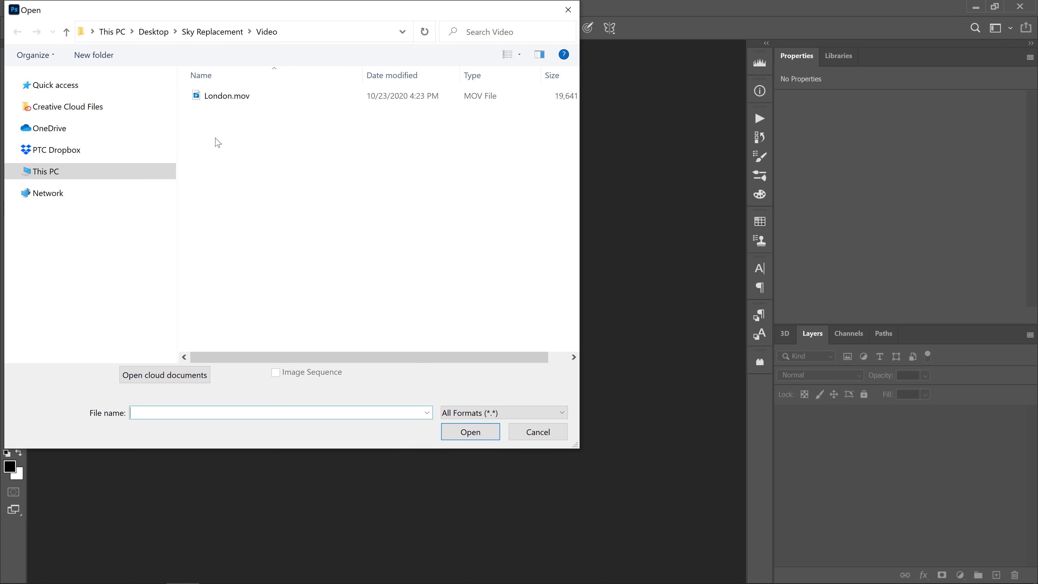
click(209, 97)
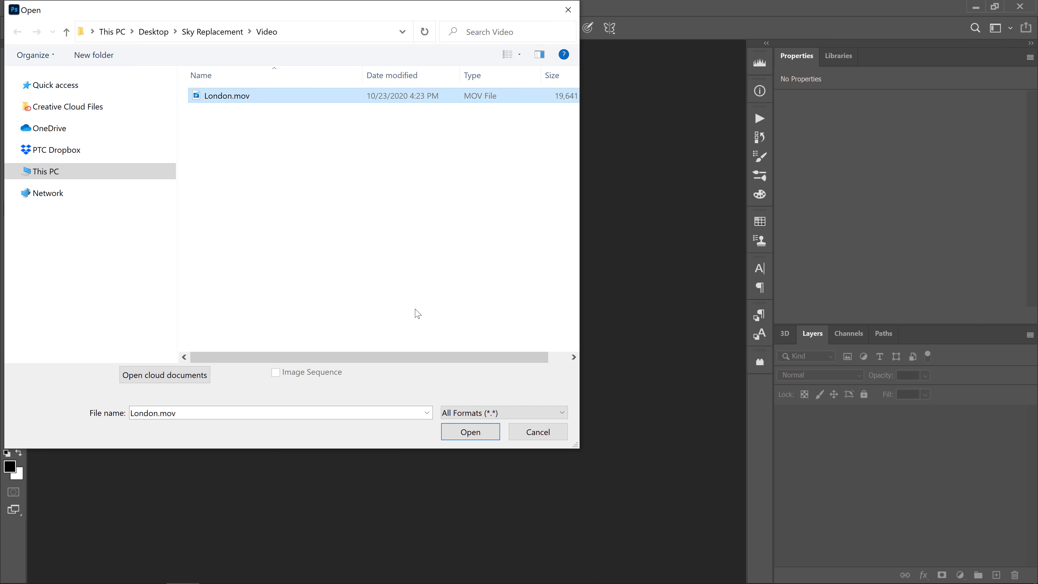
click(468, 430)
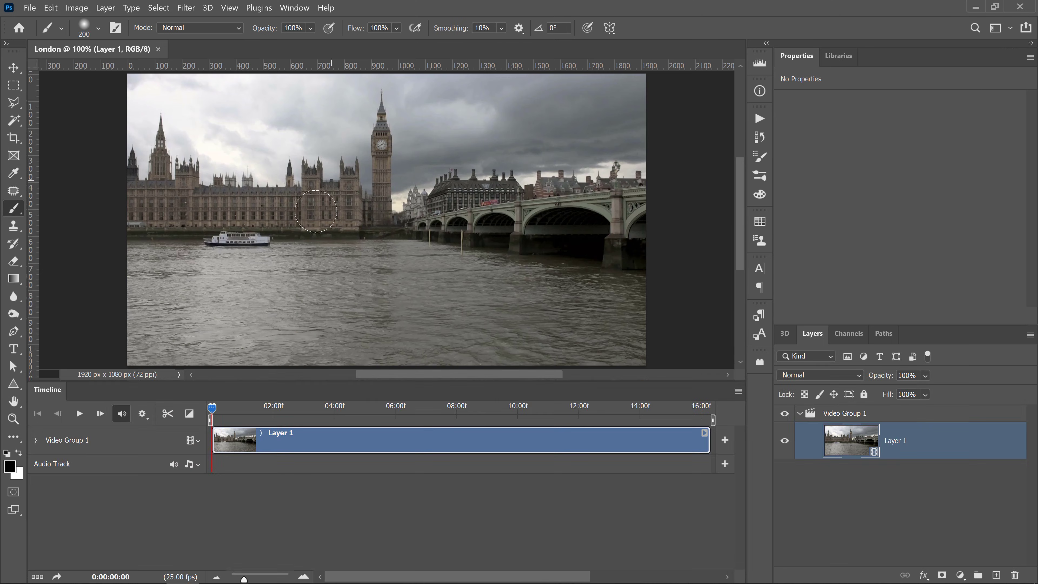
click(79, 413)
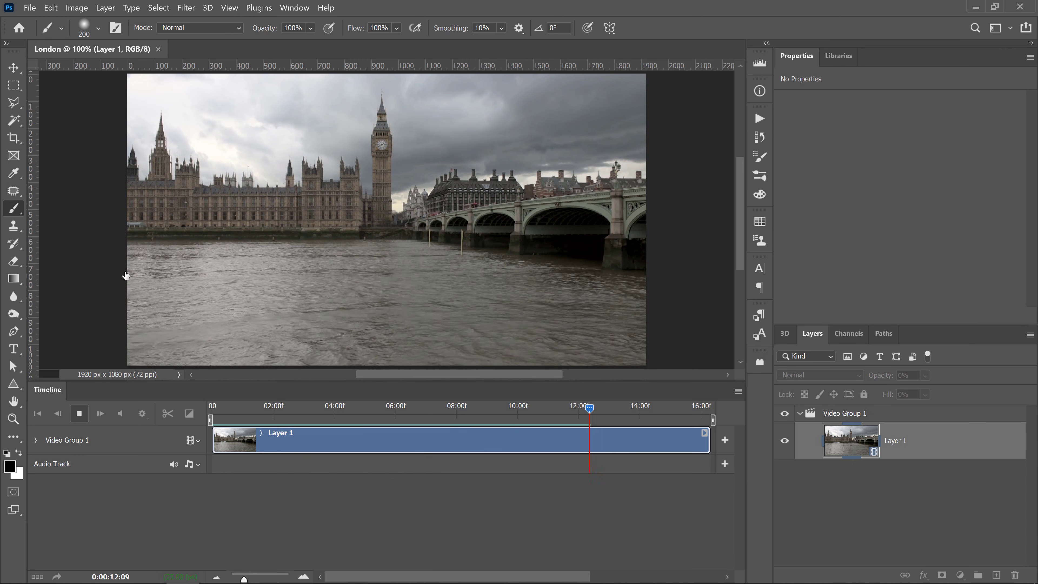
key(space)
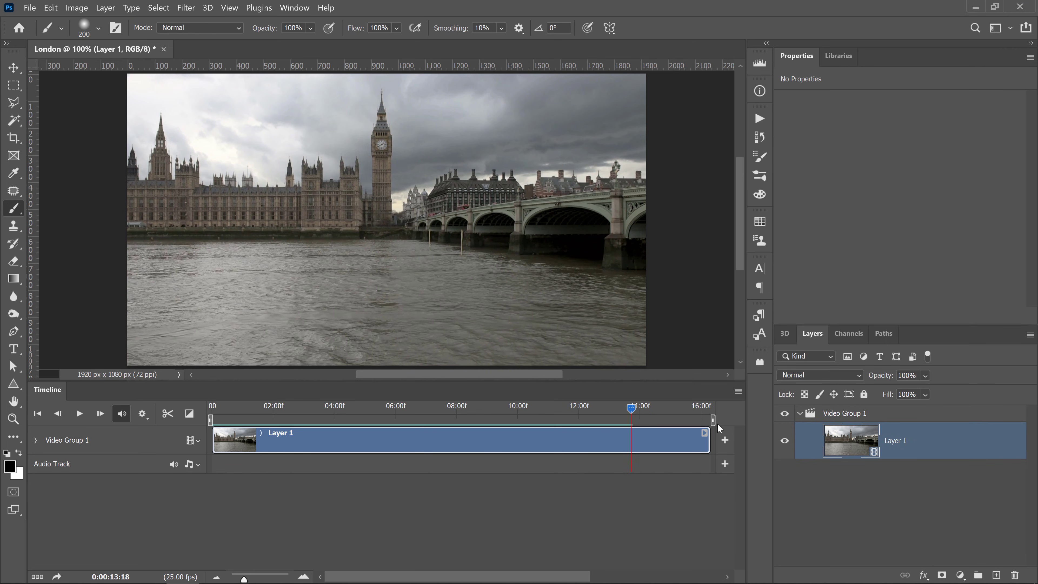
Check whether Sky Replacement is available for Layer 1 and for Video Group 1
click(51, 7)
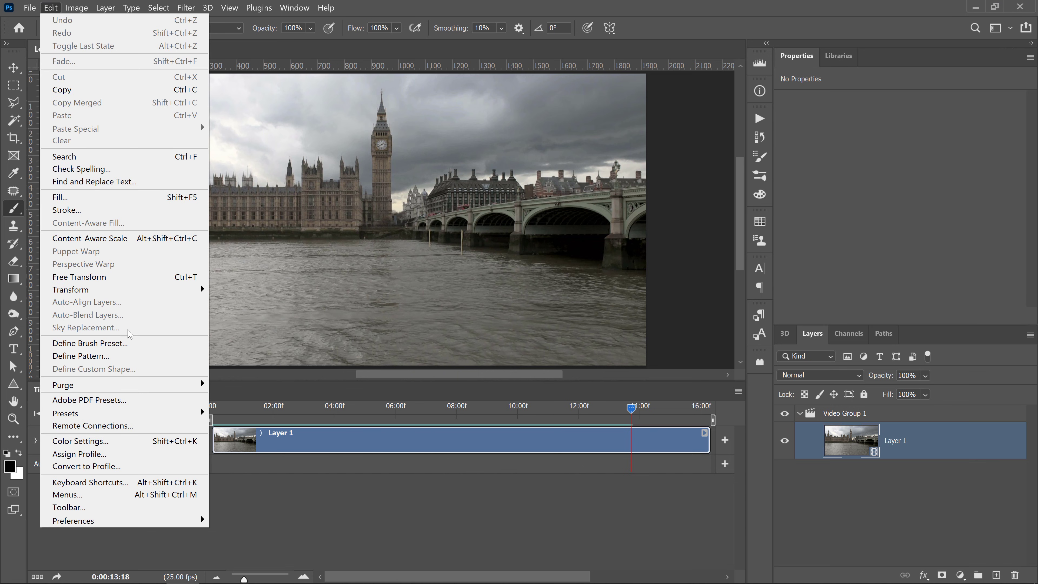
click(857, 419)
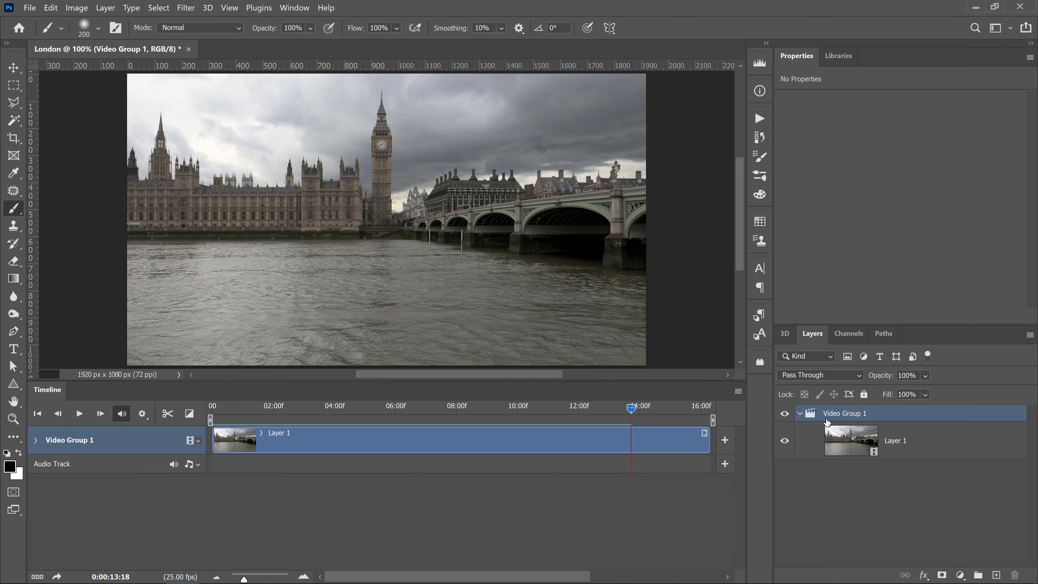
click(49, 8)
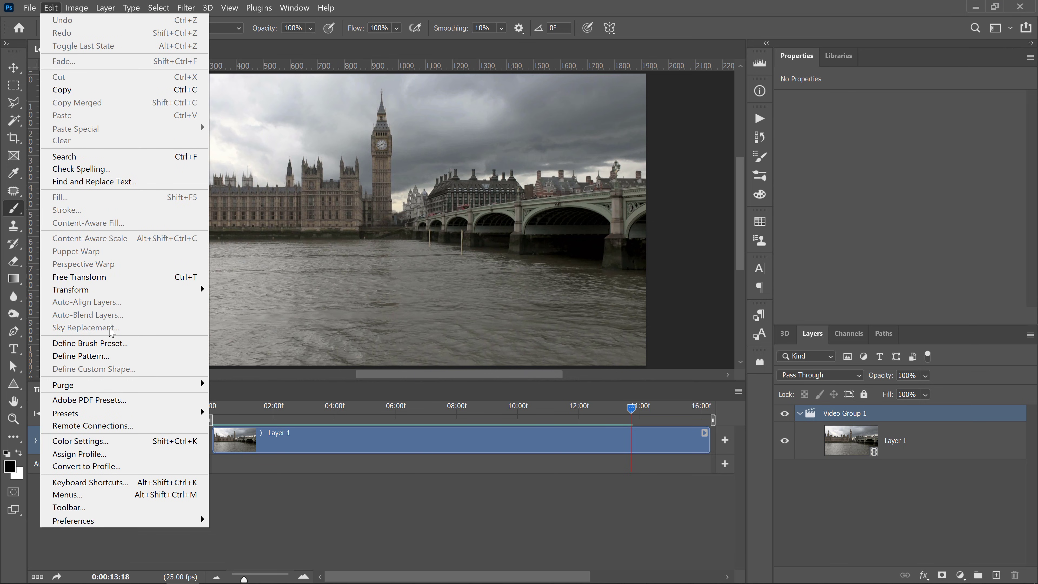
key(Escape)
Convert Video Group 1 to a Smart Object and scrub the timeline back to its first frame
click(800, 413)
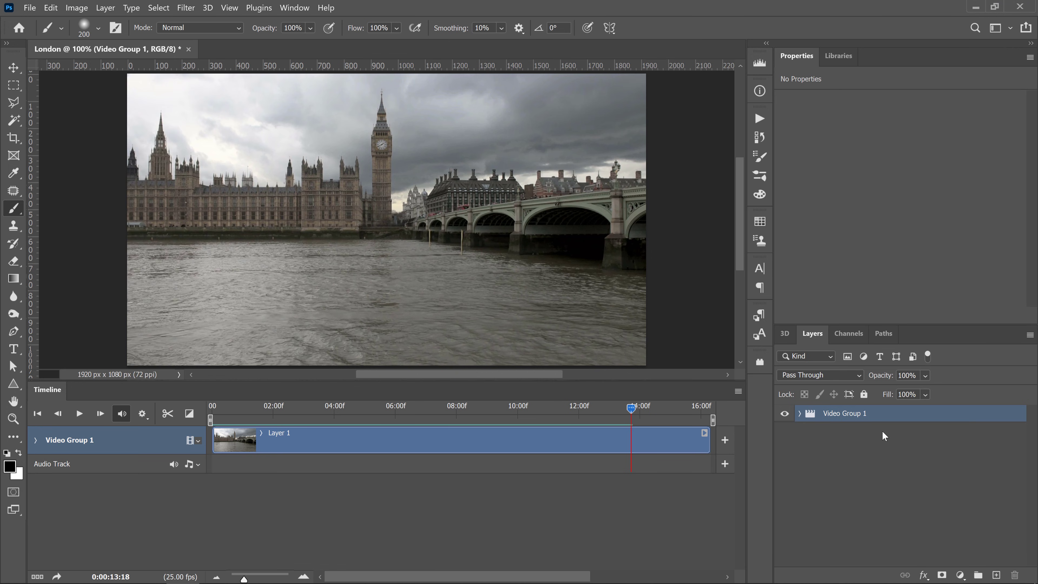
right_click(902, 418)
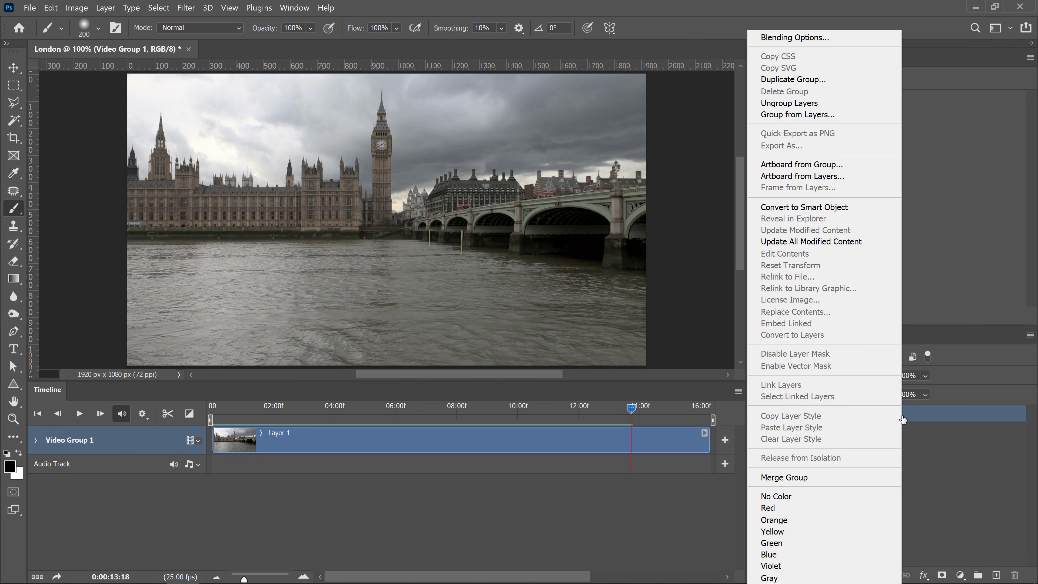
click(829, 207)
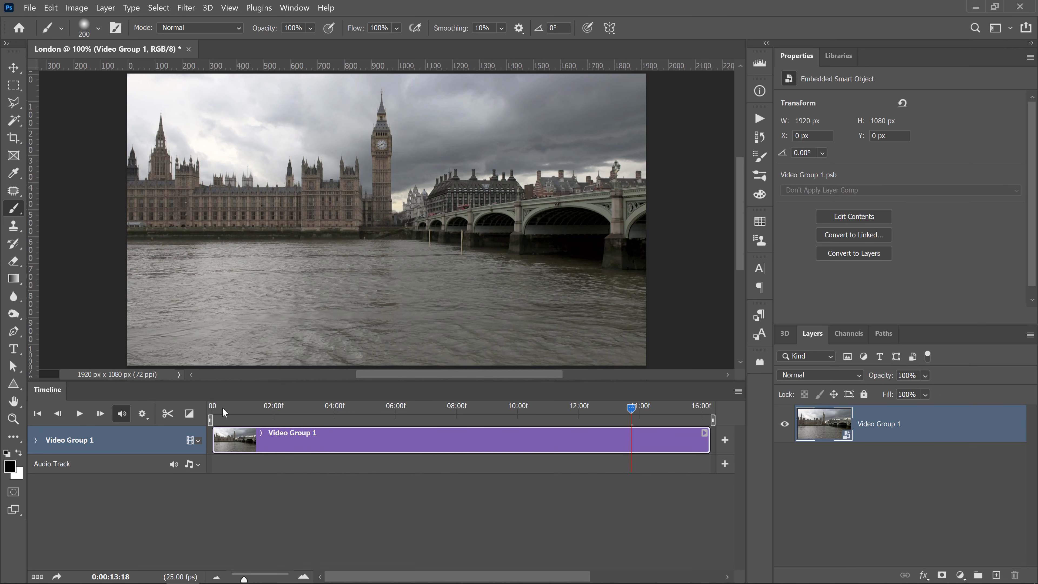
drag(219, 411, 491, 414)
drag(582, 415, 207, 414)
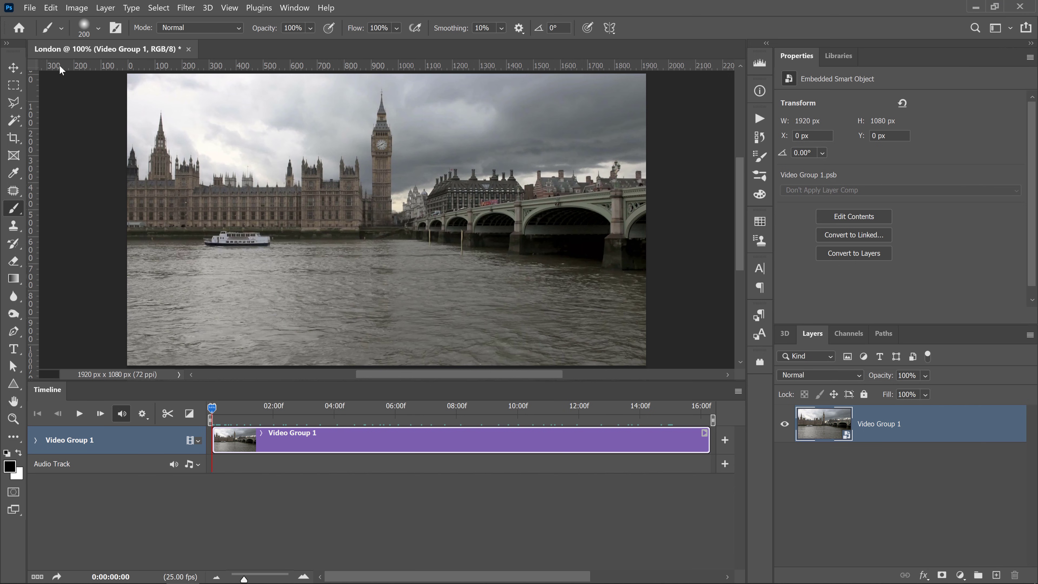
Start Sky Replacement on the video and choose the glowing red and purple sunset from the Spectacular folder
click(51, 8)
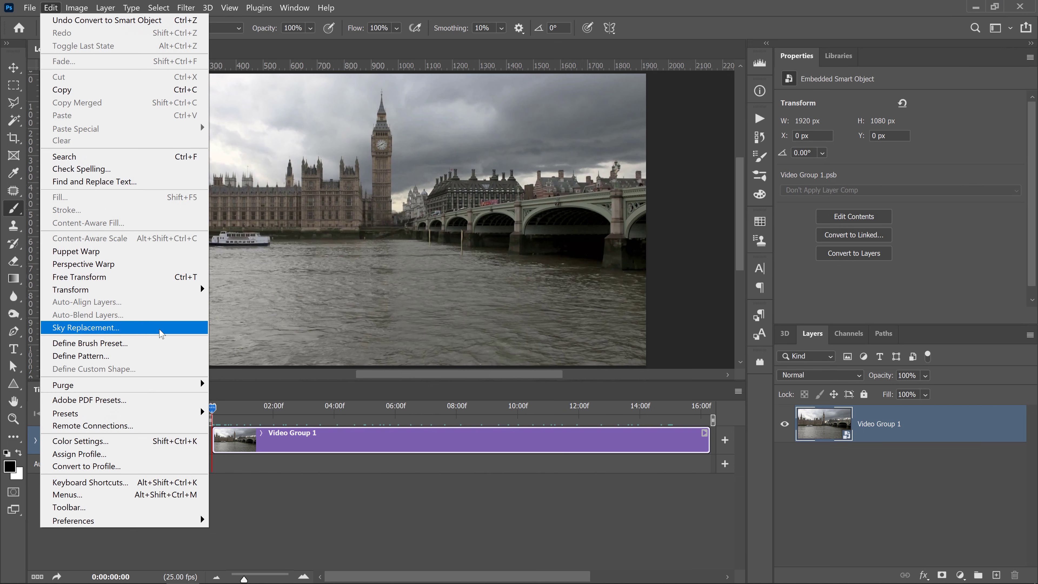
click(150, 327)
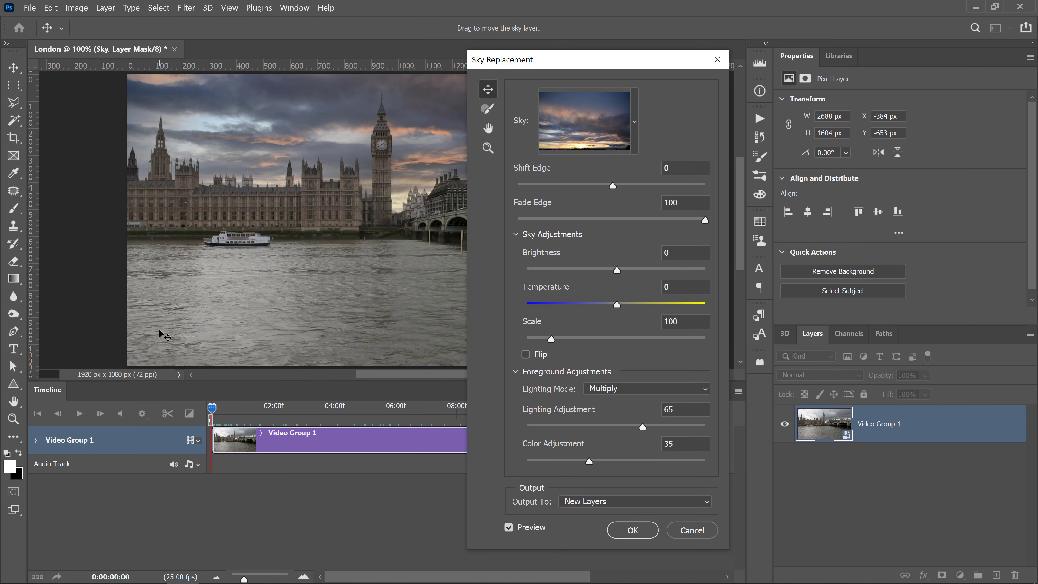
click(634, 121)
mouse_move(657, 248)
mouse_down()
mouse_move(665, 374)
mouse_move(665, 234)
mouse_up()
click(523, 255)
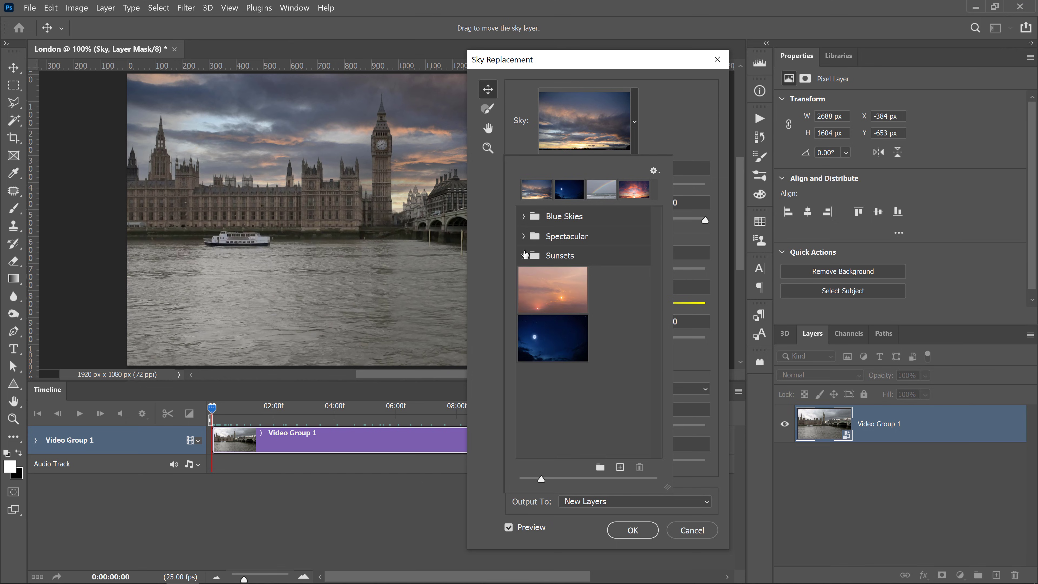
click(524, 236)
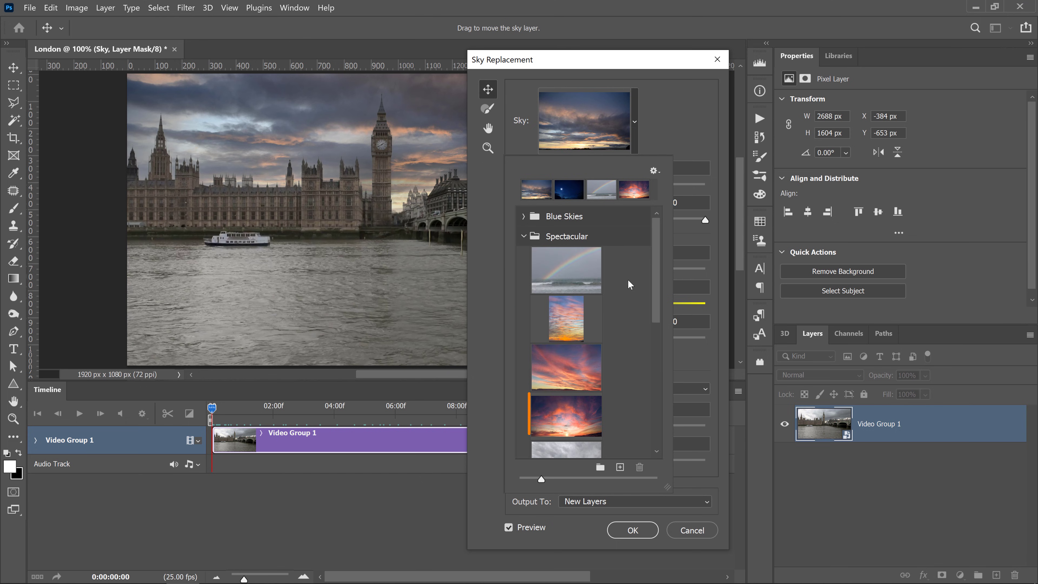
click(570, 420)
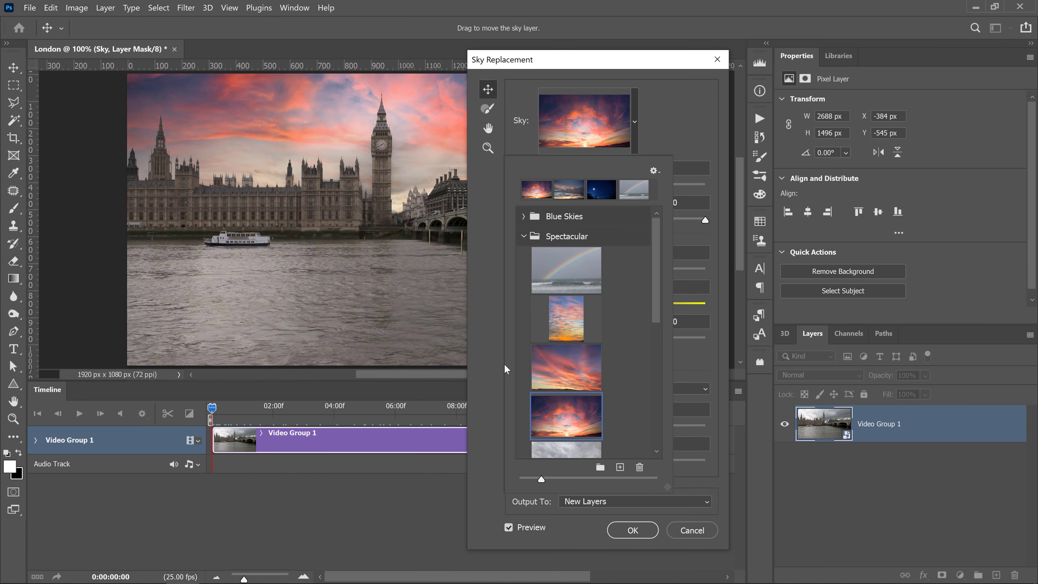
click(482, 206)
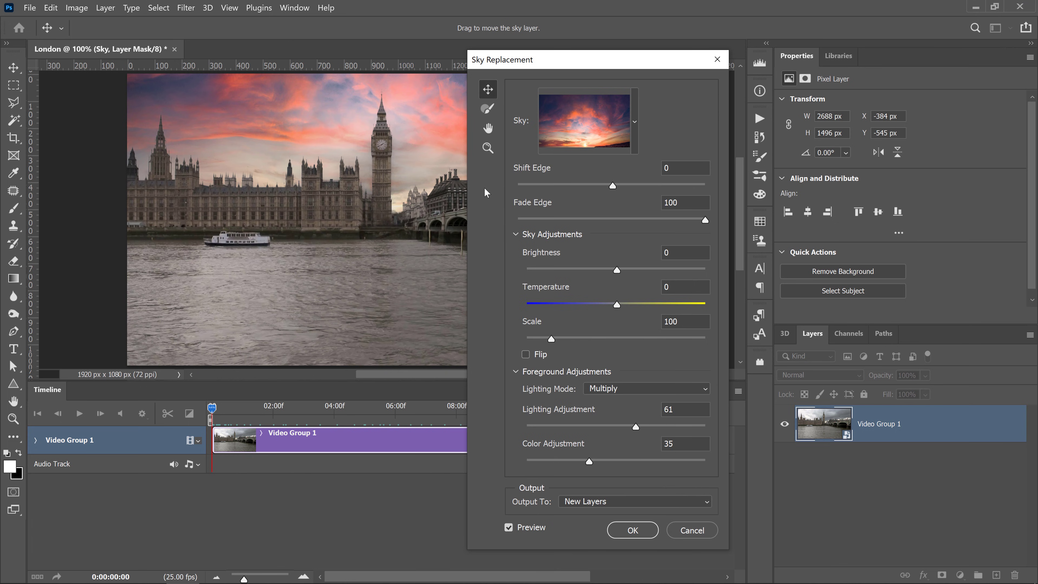
Set the sky's Brightness to 11, Temperature to 6, Lighting Adjustment to 66 and Color Adjustment to 72, and output to new layers
click(489, 111)
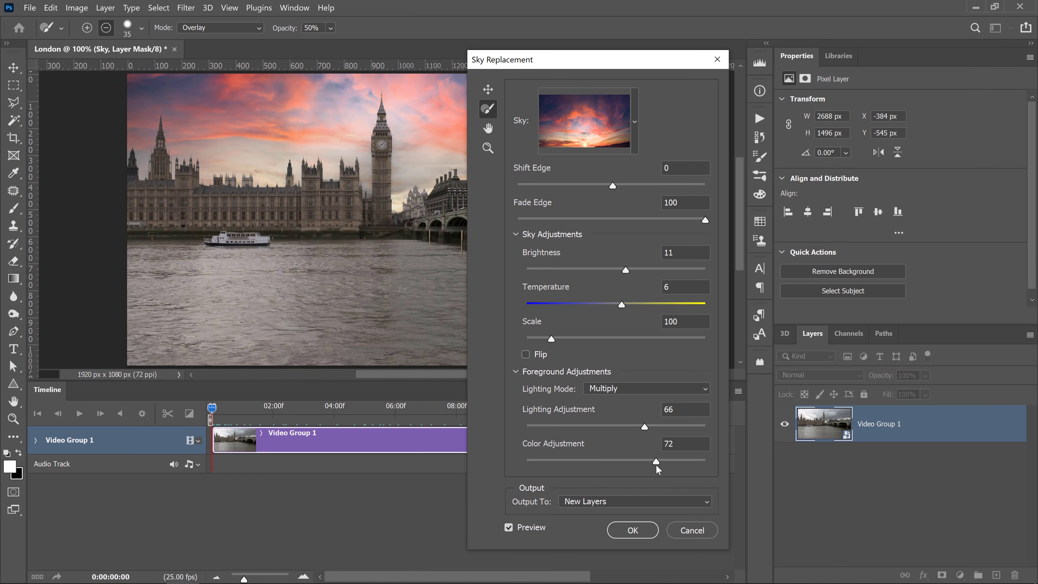
click(631, 528)
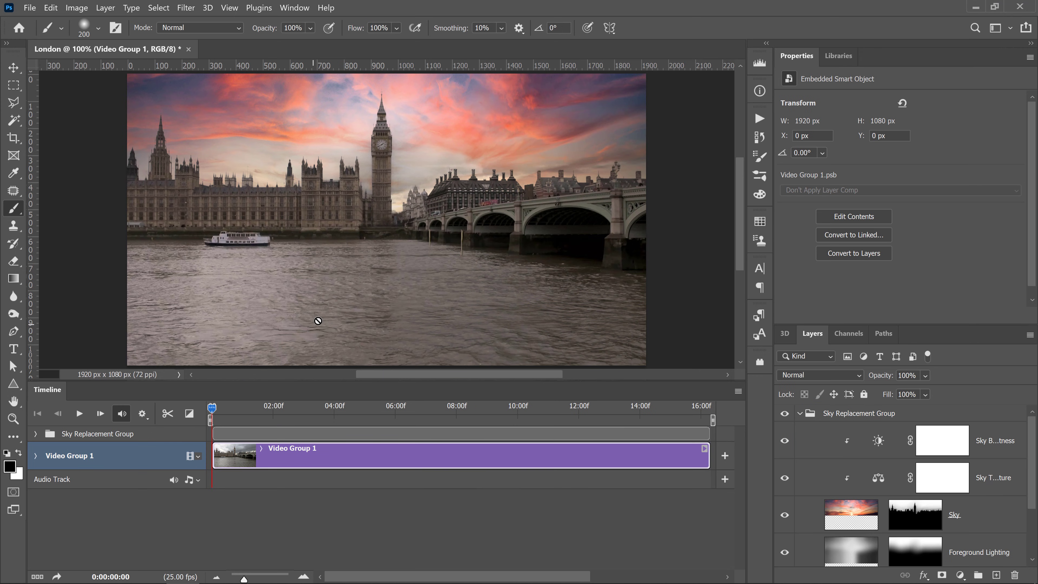
Duplicate the Sky layer in the Sky Replacement Group
click(850, 517)
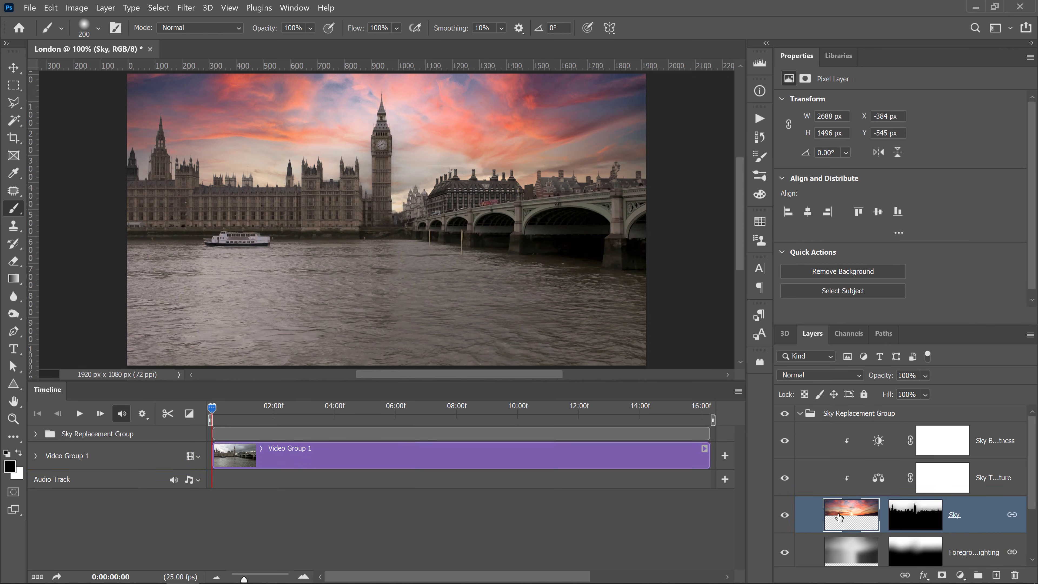
scroll(906, 519, down, 1)
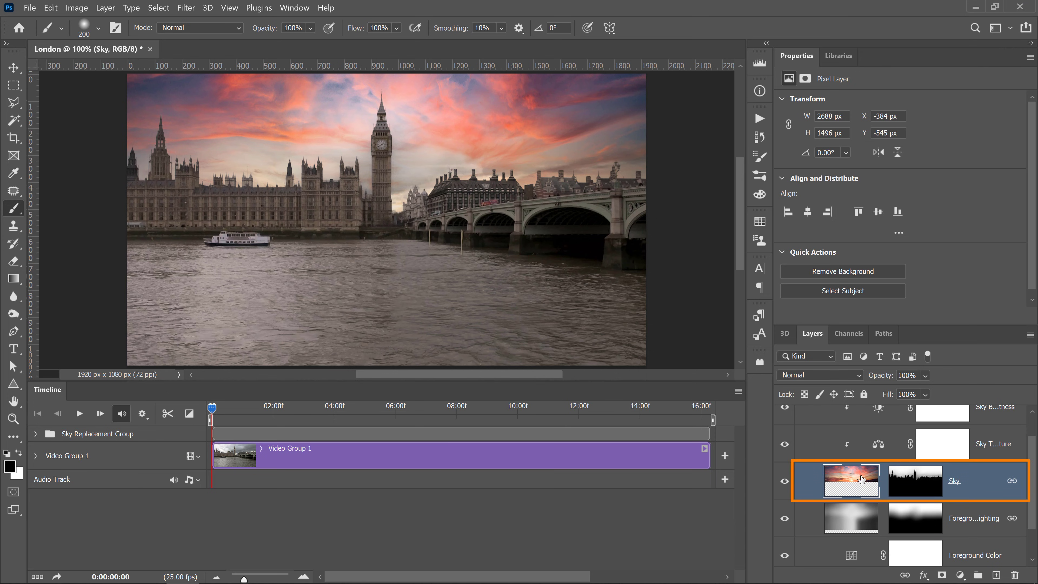
key(ctrl+j)
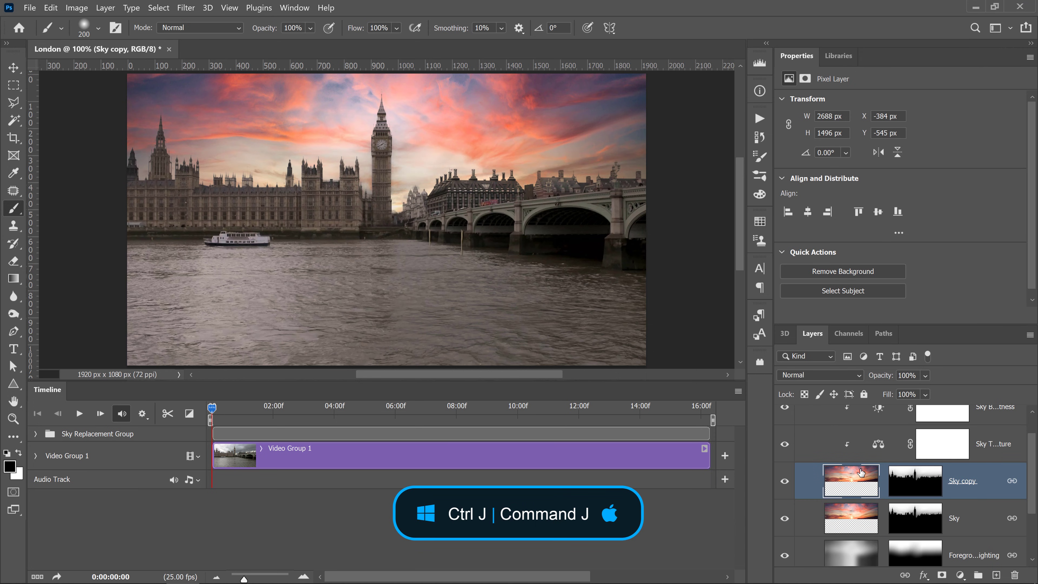
Unlink the original Sky layer below the copy and delete its layer mask
click(968, 520)
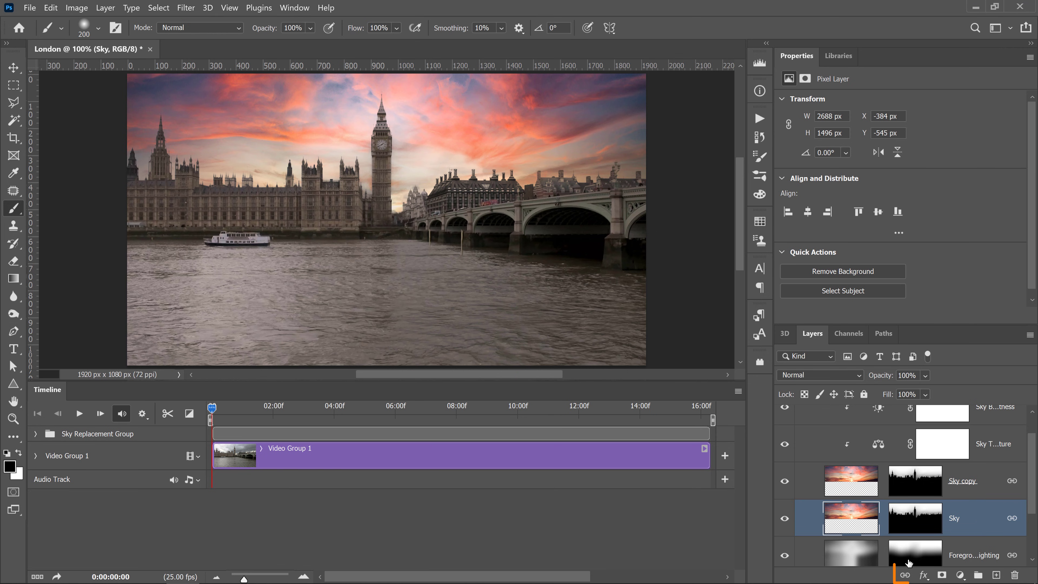
click(906, 575)
click(913, 522)
right_click(914, 520)
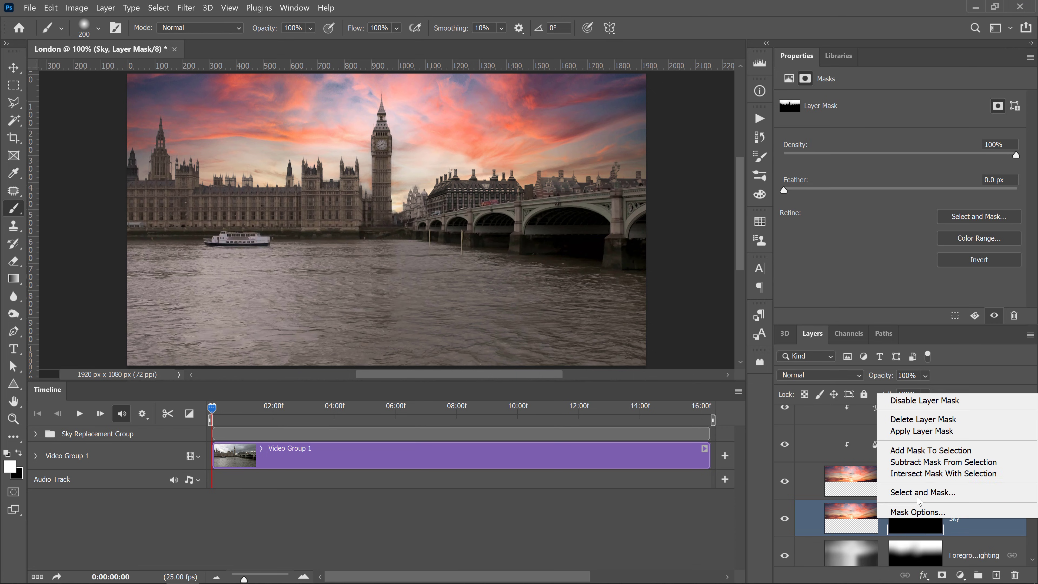
click(918, 421)
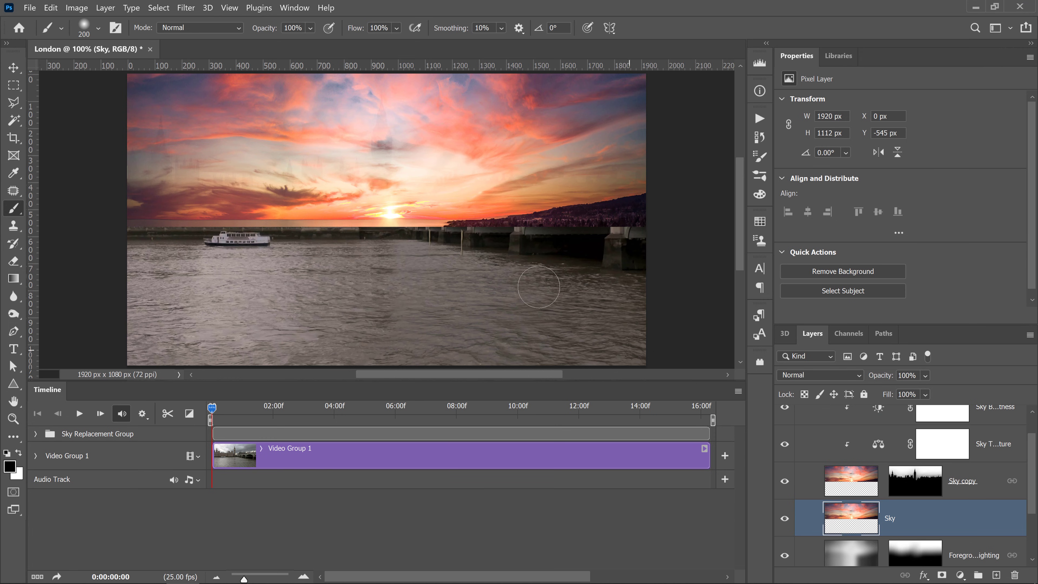
Flip the original Sky layer vertically and move it down over the river as a reflection, at about Y 524 px
key(ctrl+t)
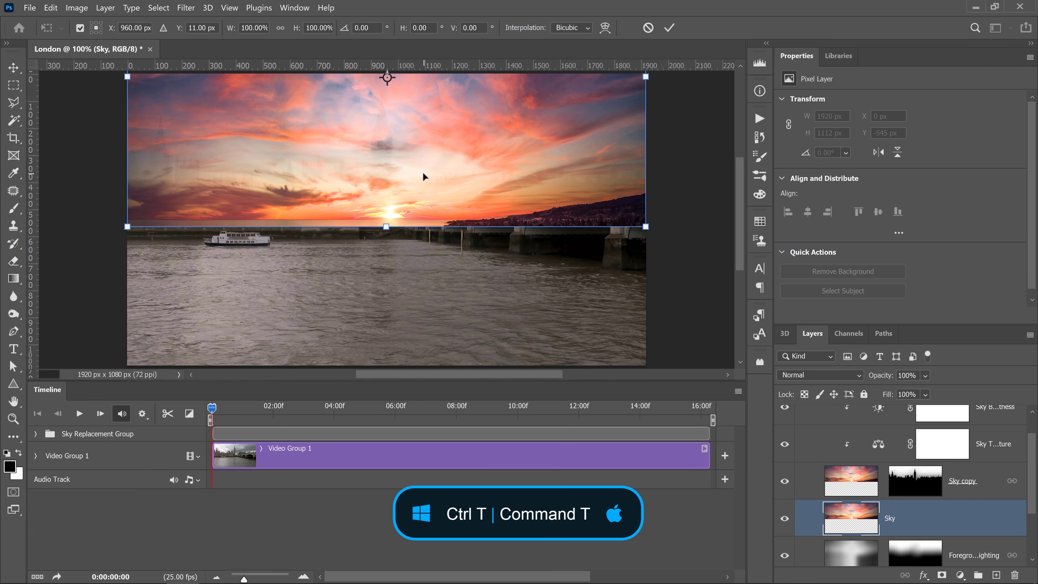
right_click(423, 173)
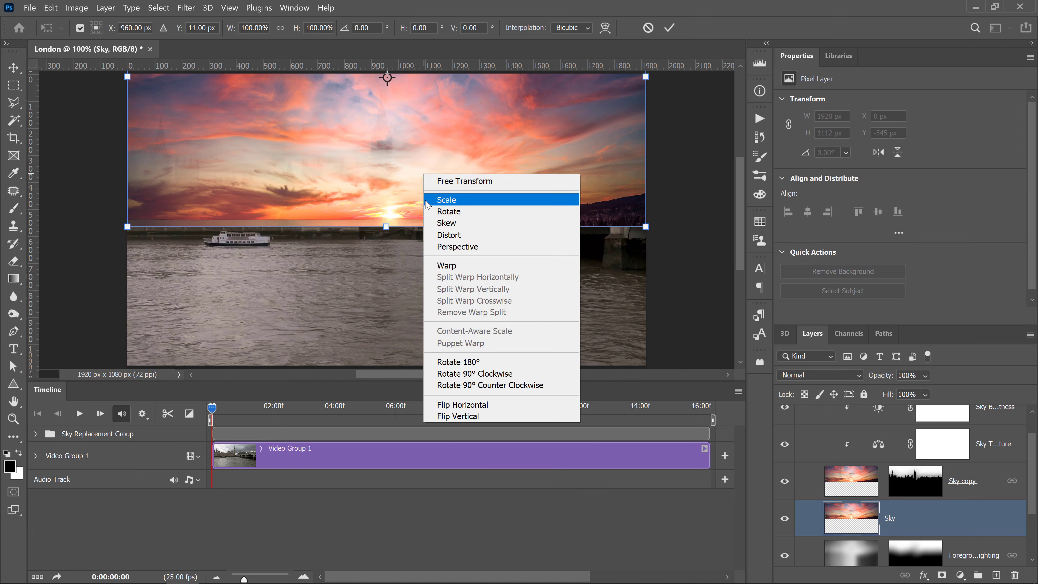
click(464, 417)
drag(434, 108, 432, 240)
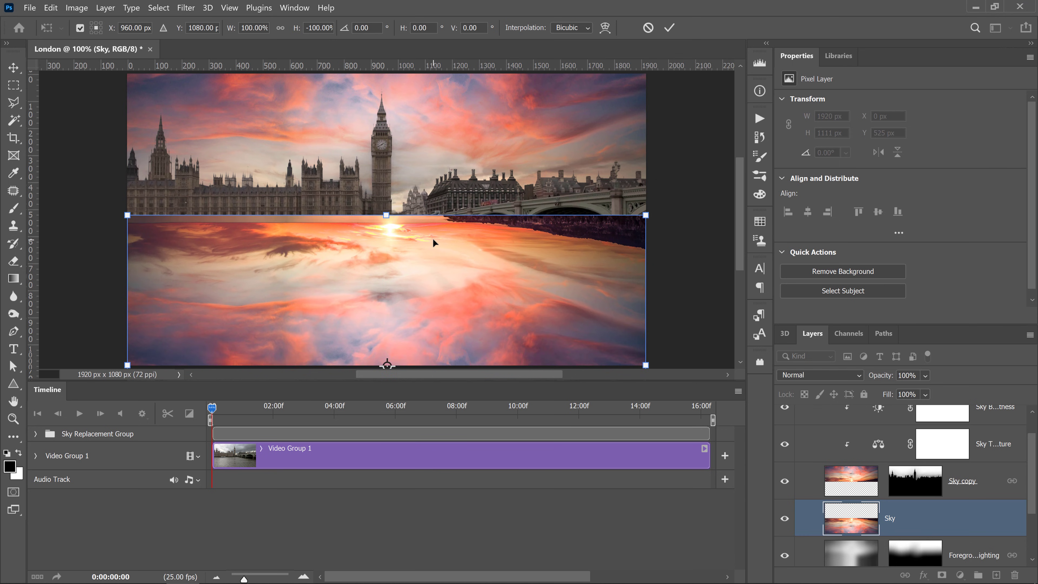
key(Return)
Add a black layer mask to the flipped Sky layer and paint white across the water with the Brush to reveal the reflection
key(b)
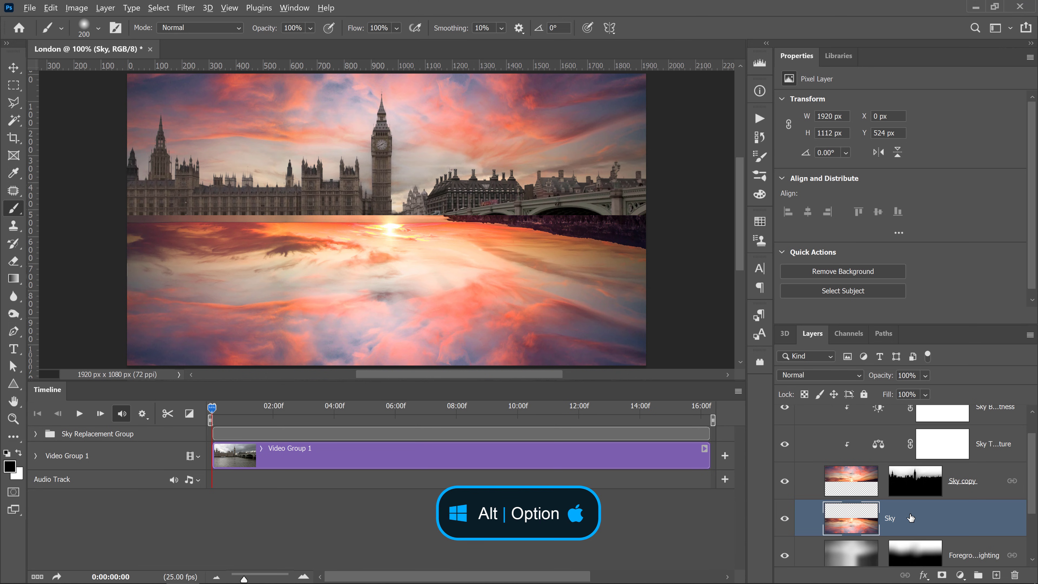
alt+click(942, 576)
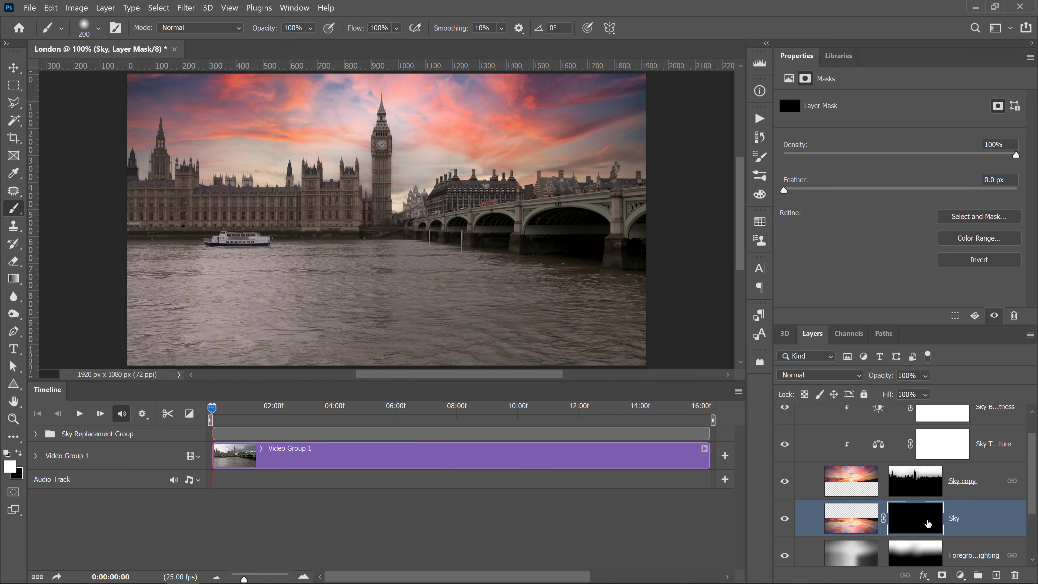
mouse_move(143, 352)
mouse_down()
mouse_move(174, 302)
mouse_move(134, 267)
mouse_move(150, 265)
mouse_move(418, 271)
mouse_move(527, 293)
mouse_move(443, 270)
mouse_move(341, 290)
mouse_move(169, 300)
mouse_move(197, 336)
mouse_move(87, 358)
mouse_move(454, 343)
mouse_move(378, 348)
mouse_move(632, 355)
mouse_move(647, 311)
mouse_move(571, 288)
mouse_move(470, 280)
mouse_move(530, 324)
mouse_move(621, 345)
mouse_move(384, 301)
mouse_move(337, 291)
mouse_up()
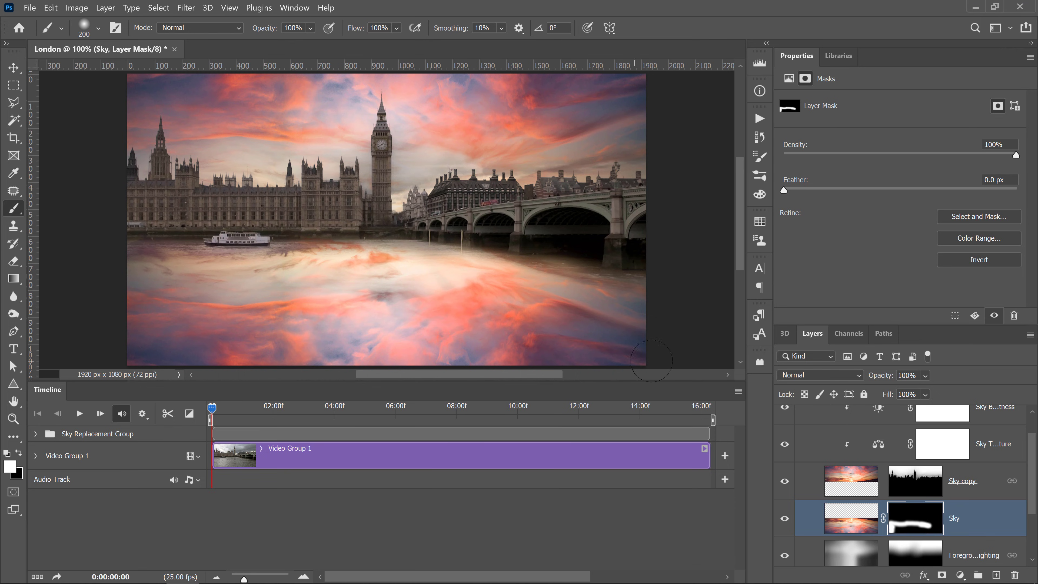
Set the flipped Sky layer's blend mode to Overlay and its opacity to 38%
click(823, 377)
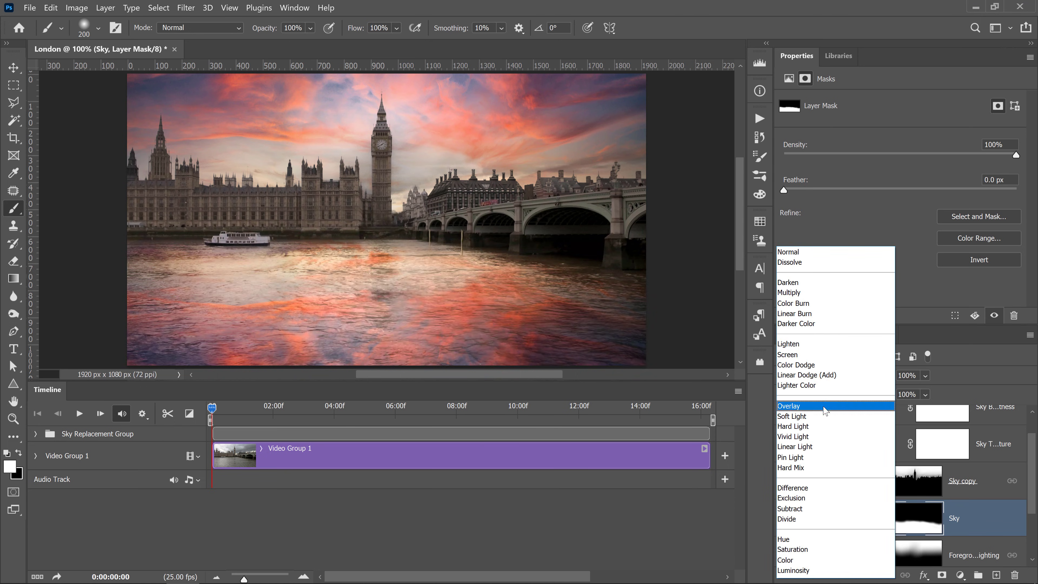
click(887, 399)
mouse_move(924, 387)
mouse_down()
mouse_move(914, 388)
mouse_move(929, 392)
mouse_up()
In the reflection layer's blending options, split the Blend If Underlying Layer shadows to 50/136 and lower the opacity to 25%
click(982, 524)
click(984, 521)
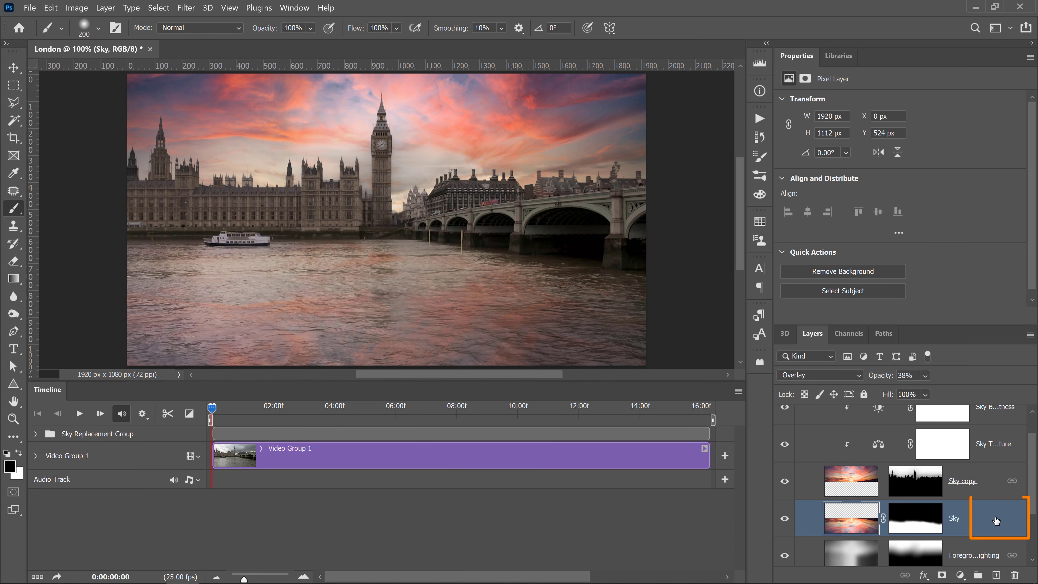
double_click(993, 522)
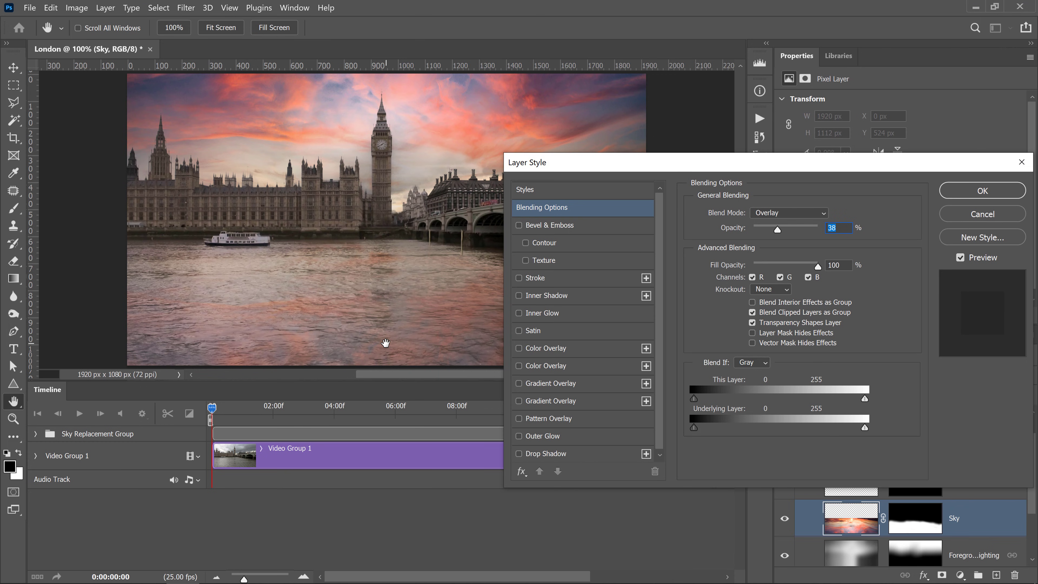
click(694, 428)
drag(694, 428, 750, 427)
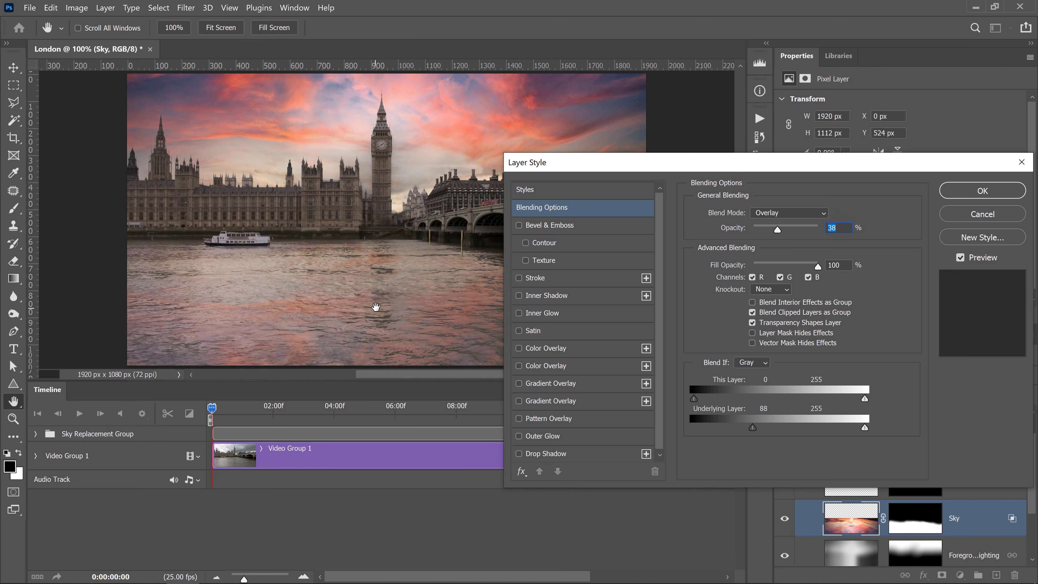
key(alt)
drag(754, 429, 784, 428)
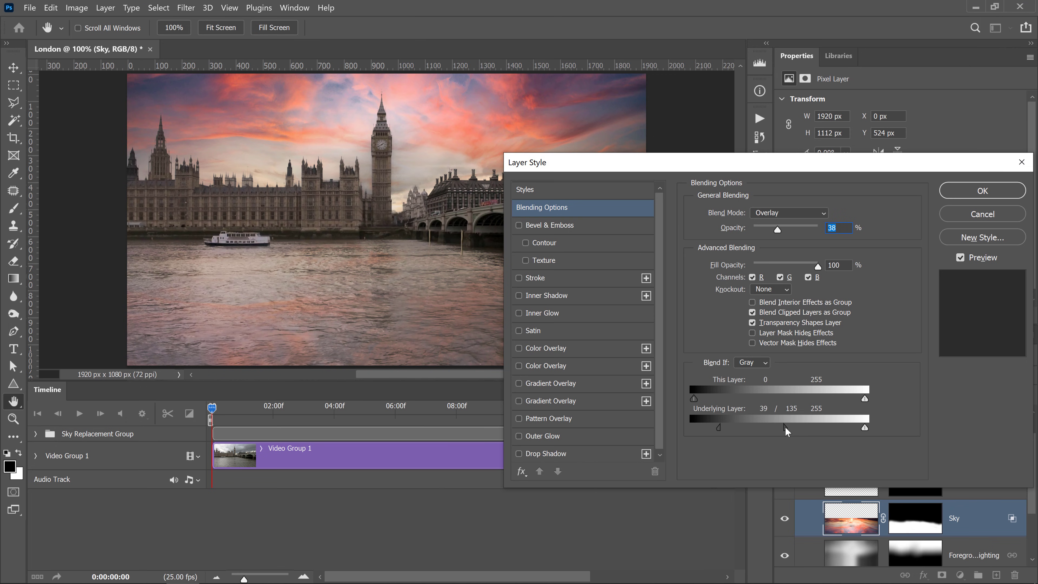
drag(719, 428, 729, 428)
drag(778, 231, 770, 231)
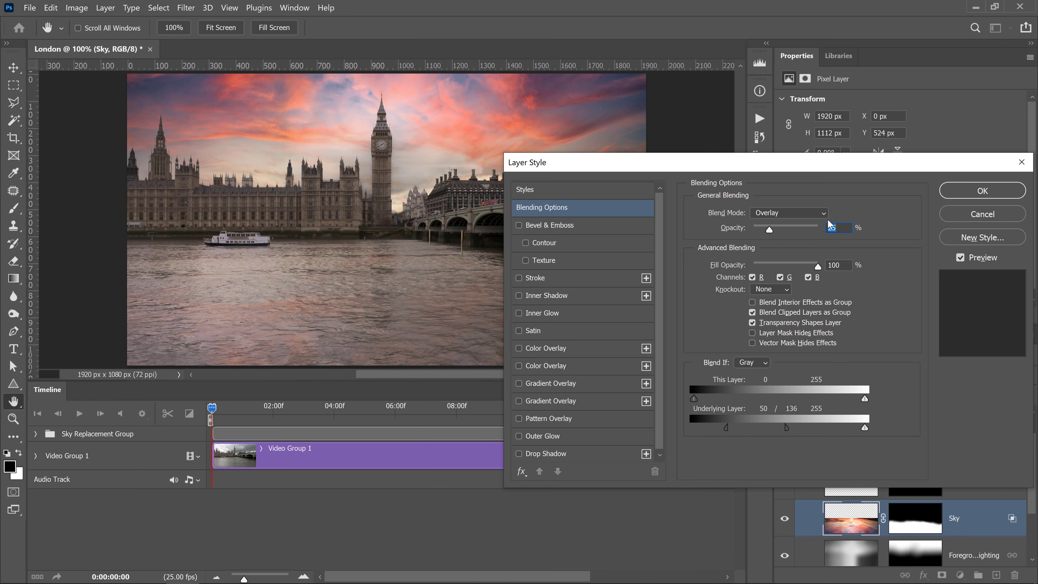
click(959, 197)
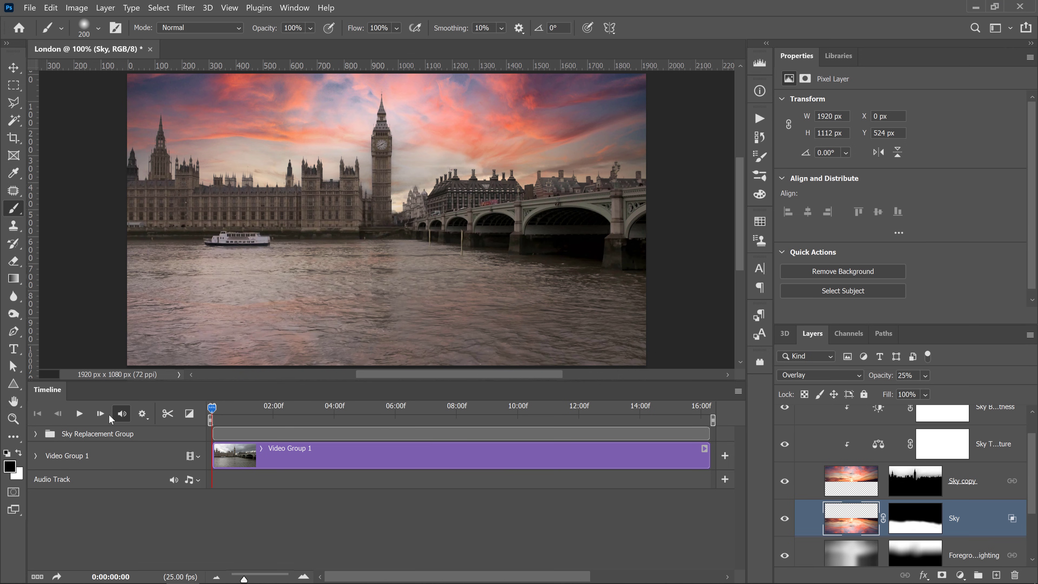
Play back the first three seconds of the video to check the new sky and reflection, and review the layer stack
click(79, 413)
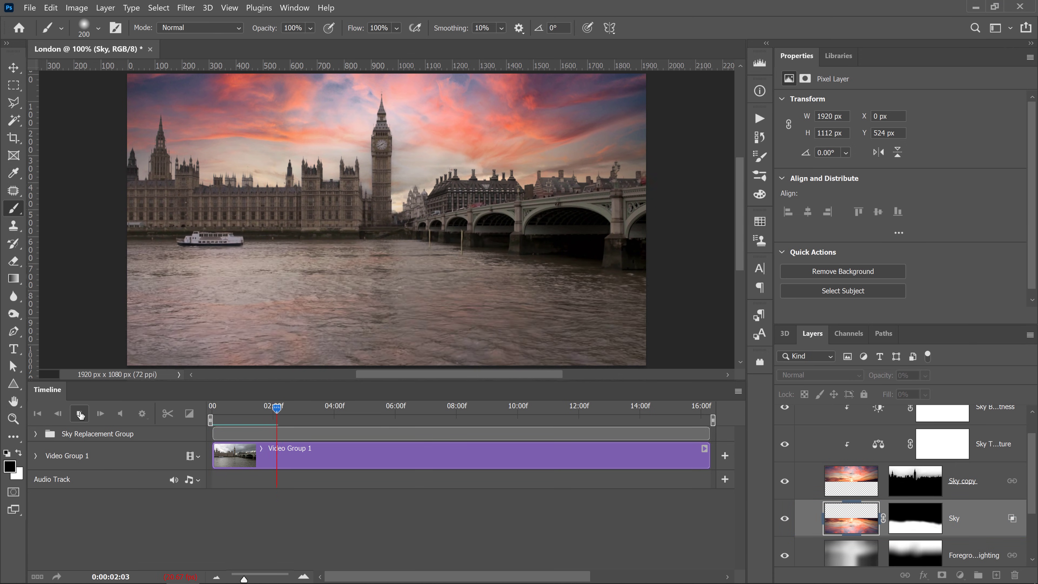
click(79, 414)
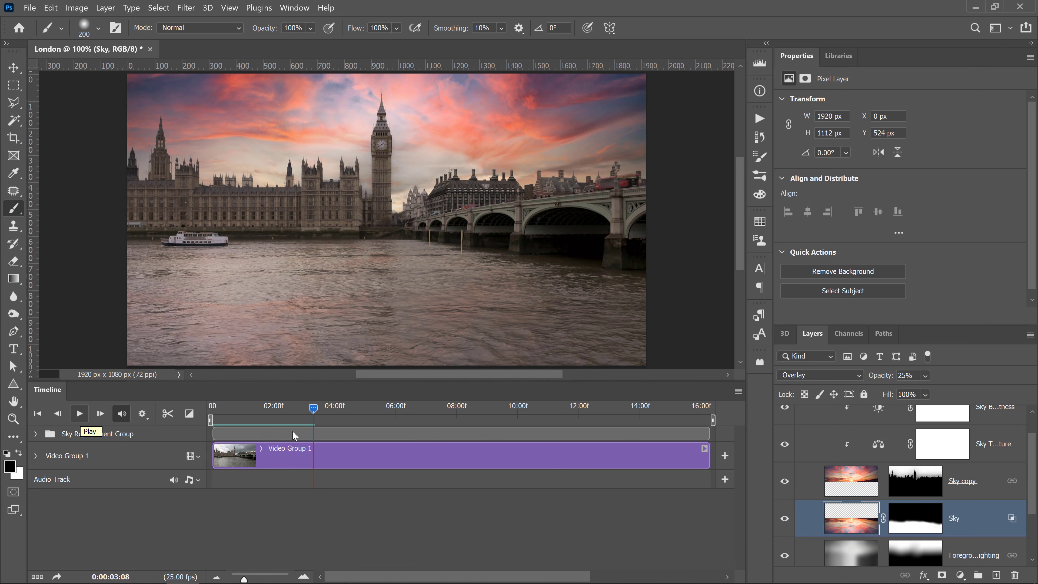
scroll(885, 503, up, 1)
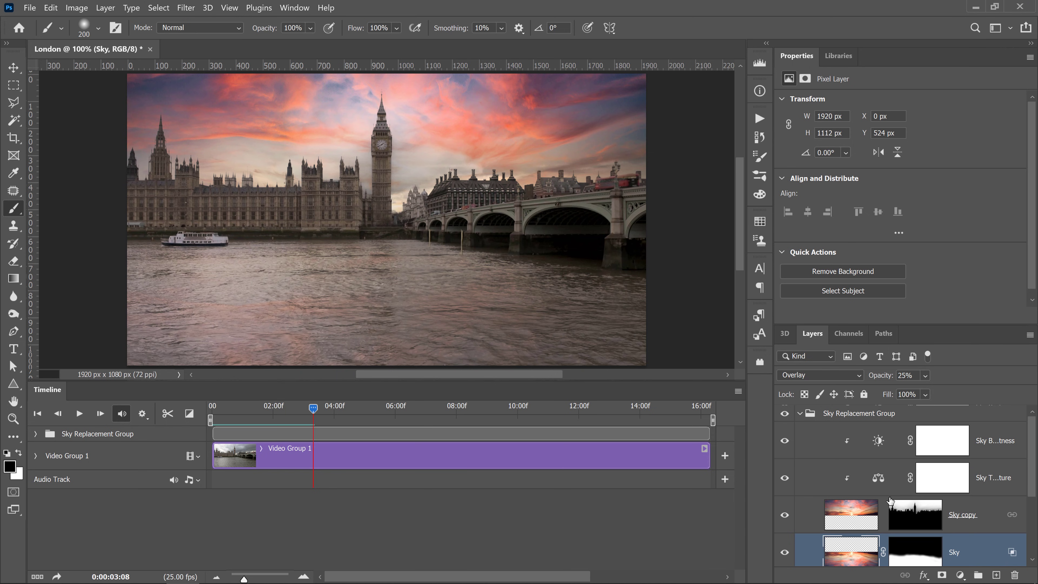
Look up the Render Video command among the timeline options without starting a render
click(737, 391)
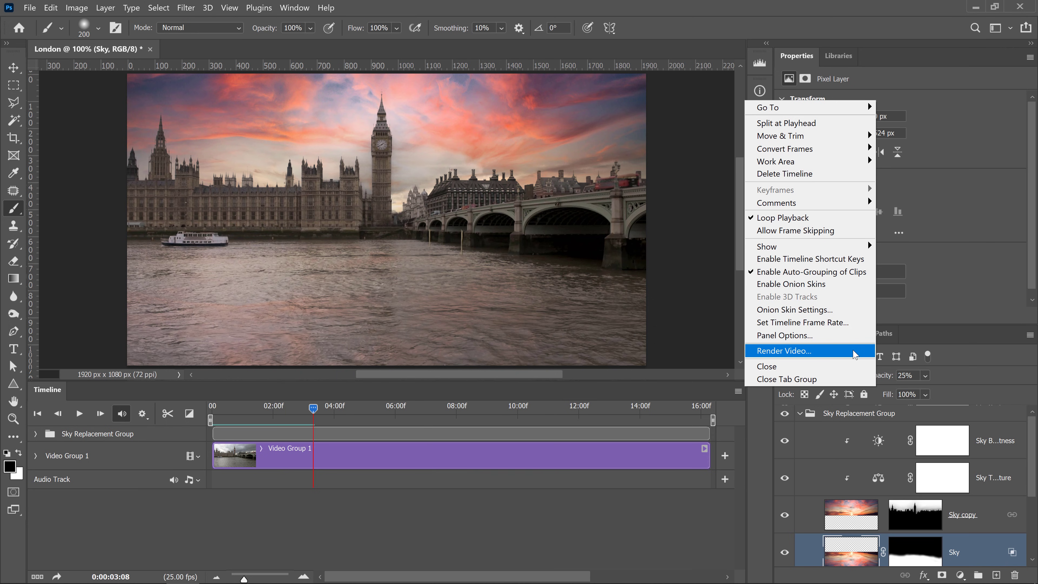
click(993, 348)
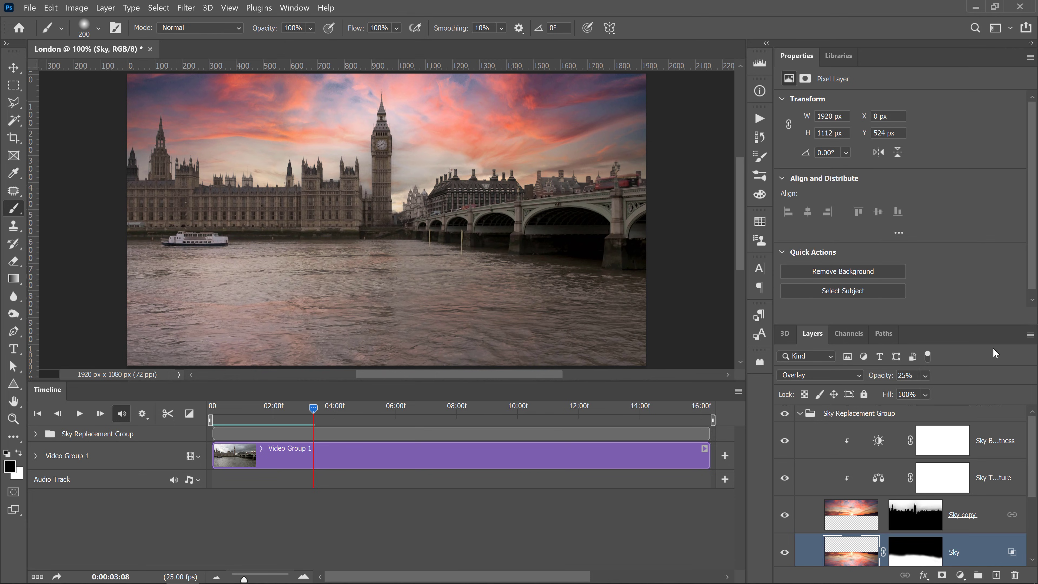